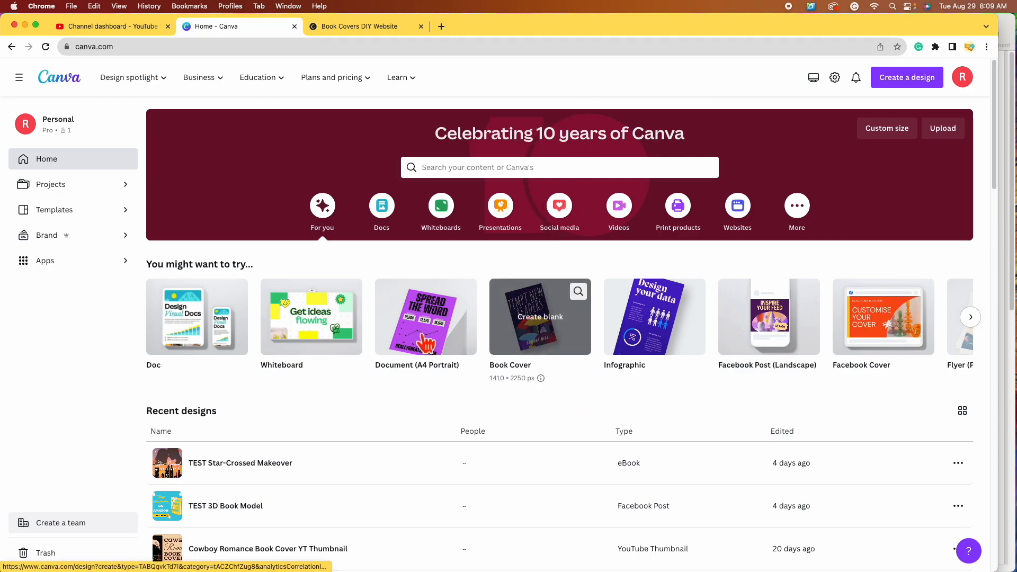
Step: Search Canva's designs for 'book cover'
{"action": "left_click", "coordinate": [504, 175]}
{"action": "type", "text": "book cover"}
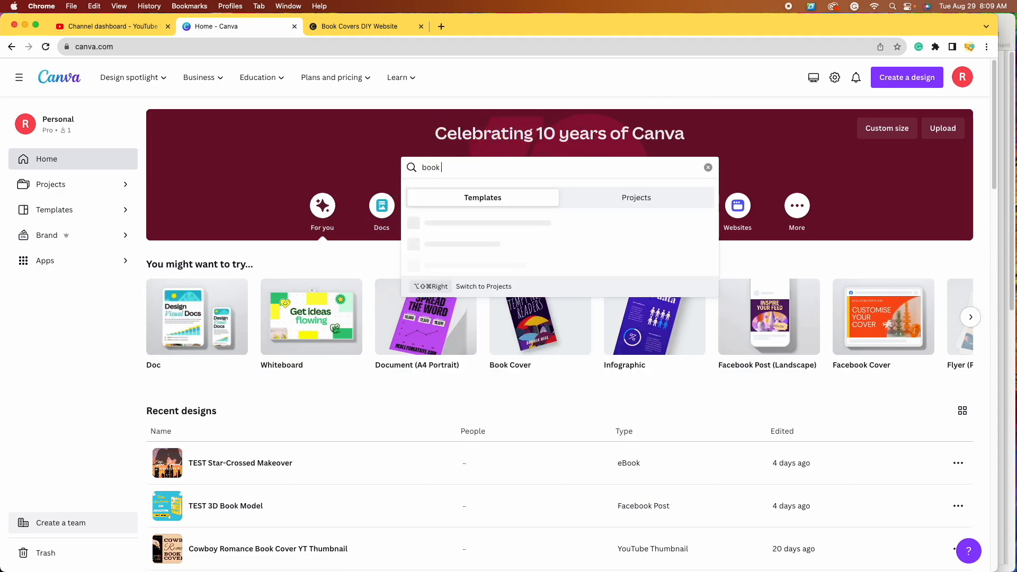
{"action": "key", "text": "Return"}
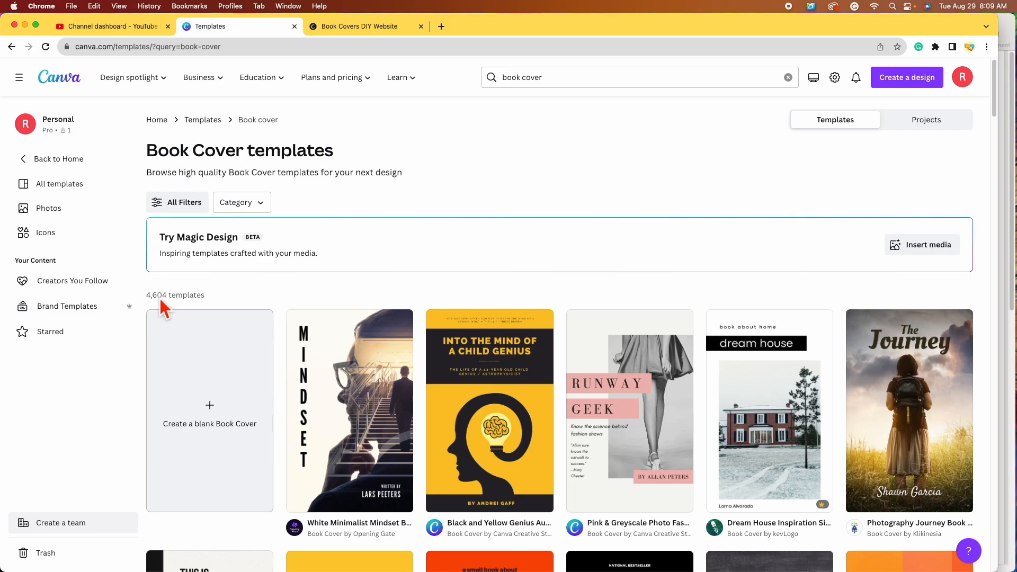
Step: Browse the book cover results and create a blank Book Cover design
{"action": "scroll", "coordinate": [228, 318], "scroll_direction": "down", "scroll_amount": 5}
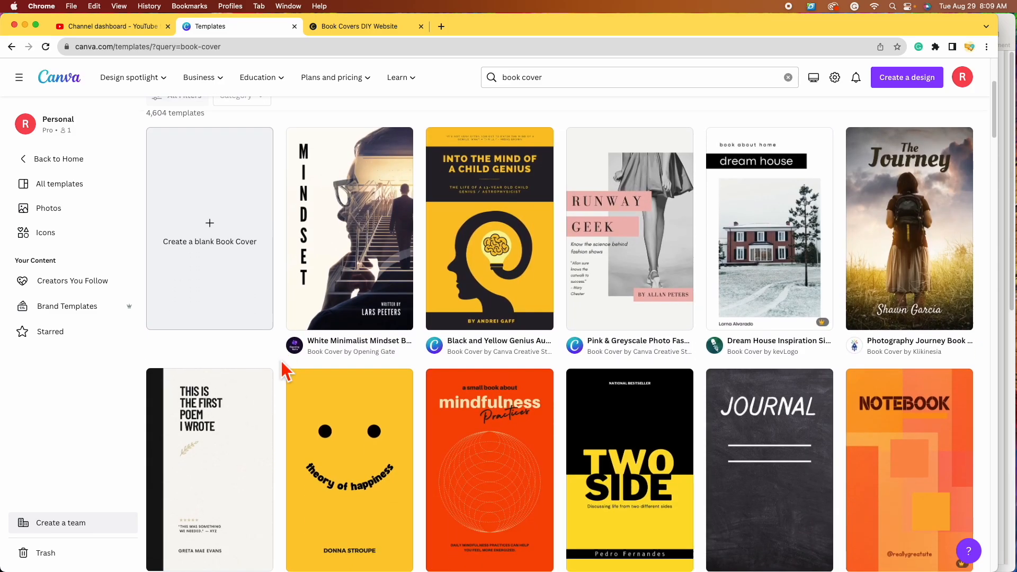
{"action": "scroll", "coordinate": [281, 363], "scroll_direction": "down", "scroll_amount": 7}
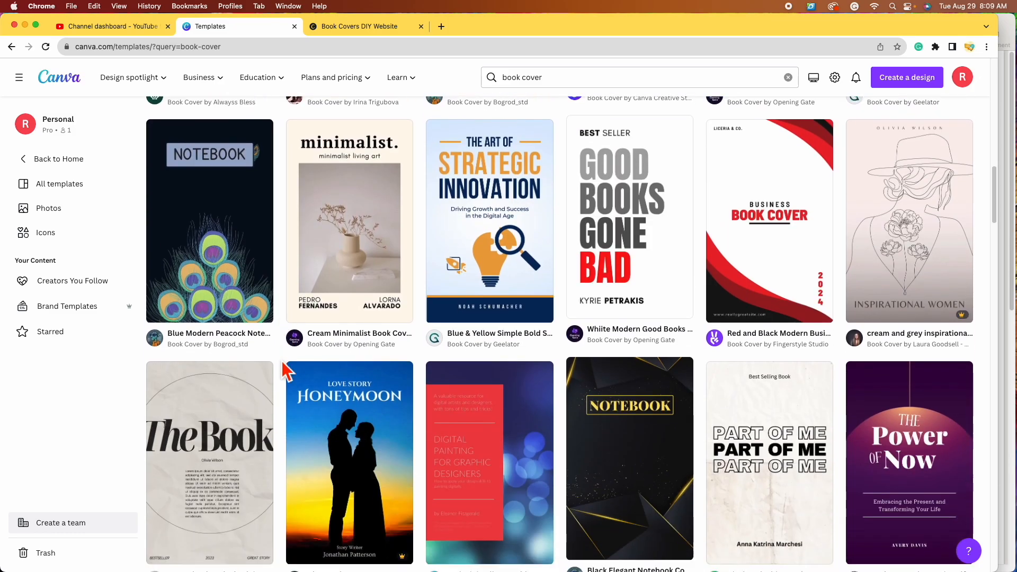
{"action": "scroll", "coordinate": [282, 363], "scroll_direction": "down", "scroll_amount": 3}
{"action": "scroll", "coordinate": [282, 363], "scroll_direction": "down", "scroll_amount": 1}
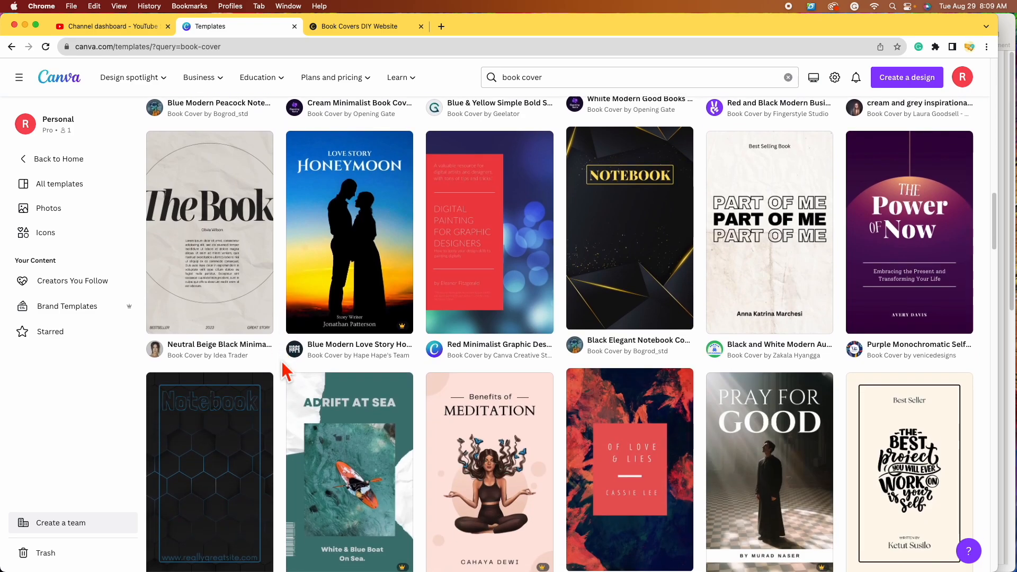
{"action": "scroll", "coordinate": [281, 370], "scroll_direction": "down", "scroll_amount": 1}
{"action": "scroll", "coordinate": [282, 371], "scroll_direction": "down", "scroll_amount": 4}
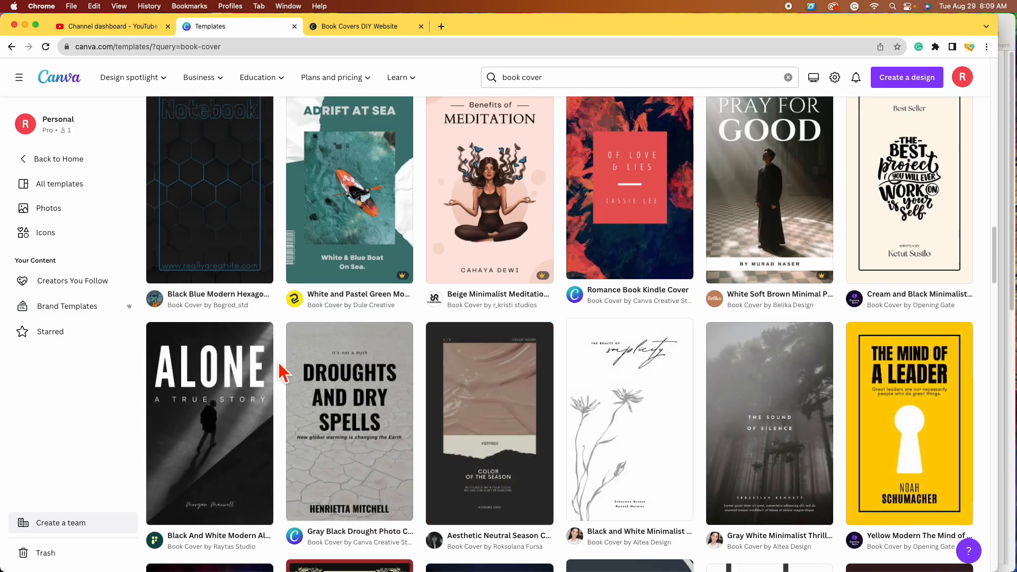
{"action": "scroll", "coordinate": [282, 371], "scroll_direction": "up", "scroll_amount": 15}
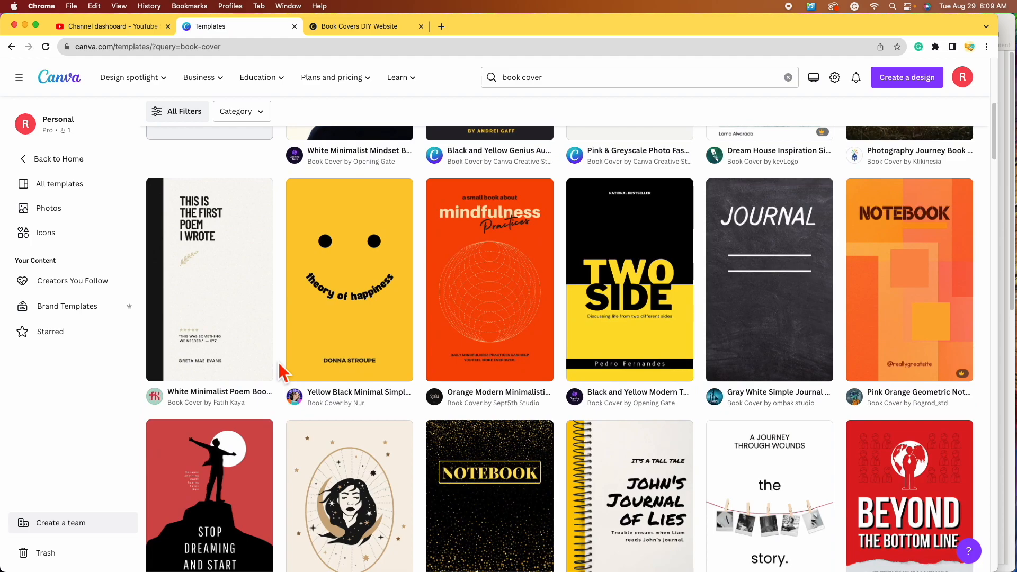
{"action": "scroll", "coordinate": [284, 373], "scroll_direction": "up", "scroll_amount": 2}
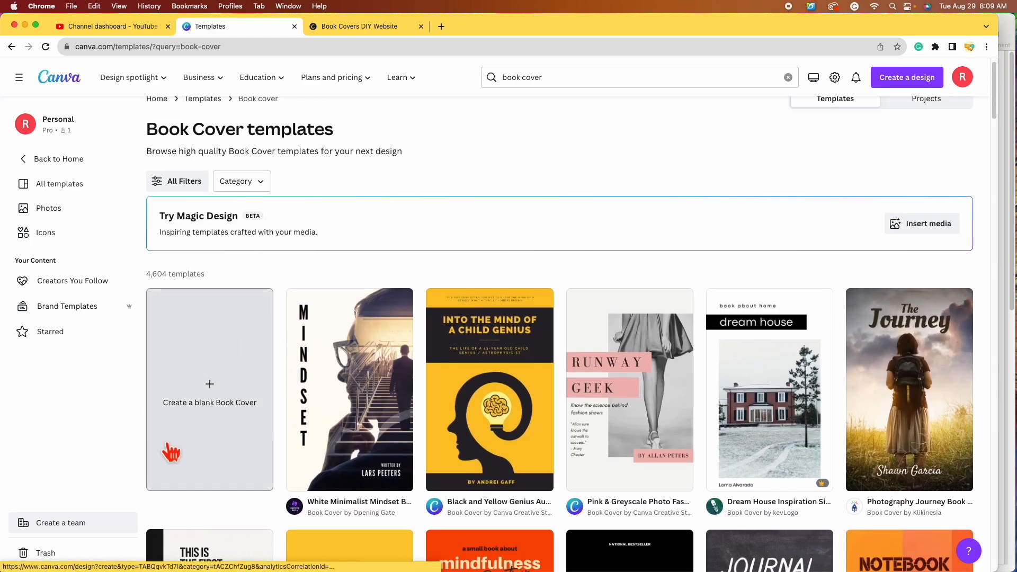
{"action": "left_click", "coordinate": [218, 424]}
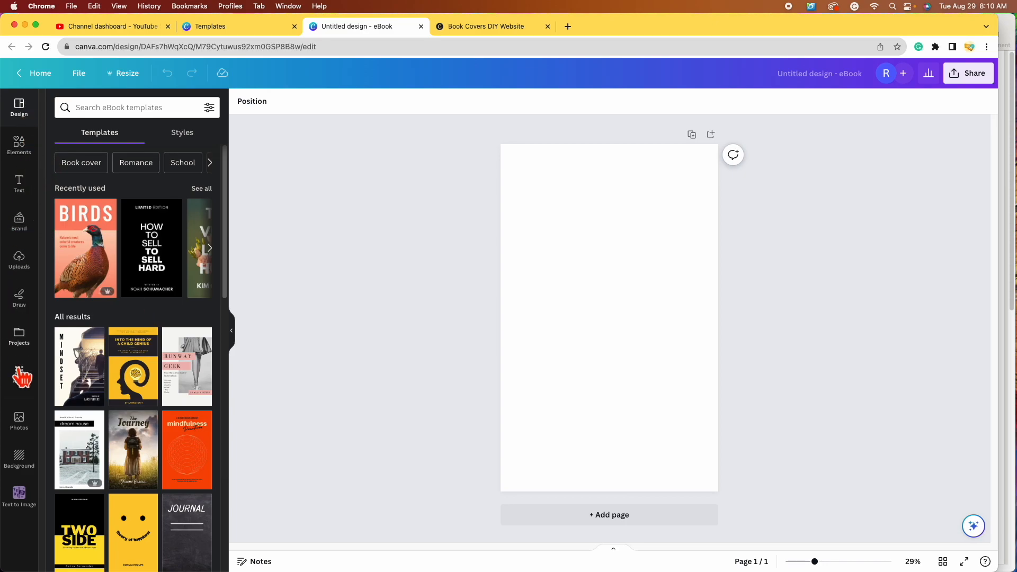
Step: Search Elements for 'friends' and show all matching graphics
{"action": "left_click", "coordinate": [31, 151]}
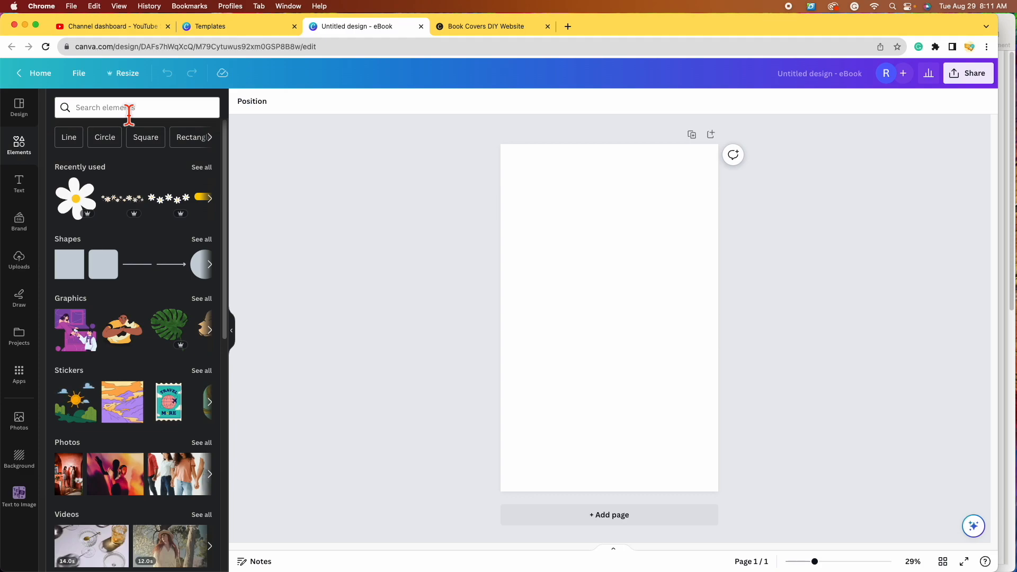
{"action": "left_click", "coordinate": [129, 109]}
{"action": "type", "text": "friends"}
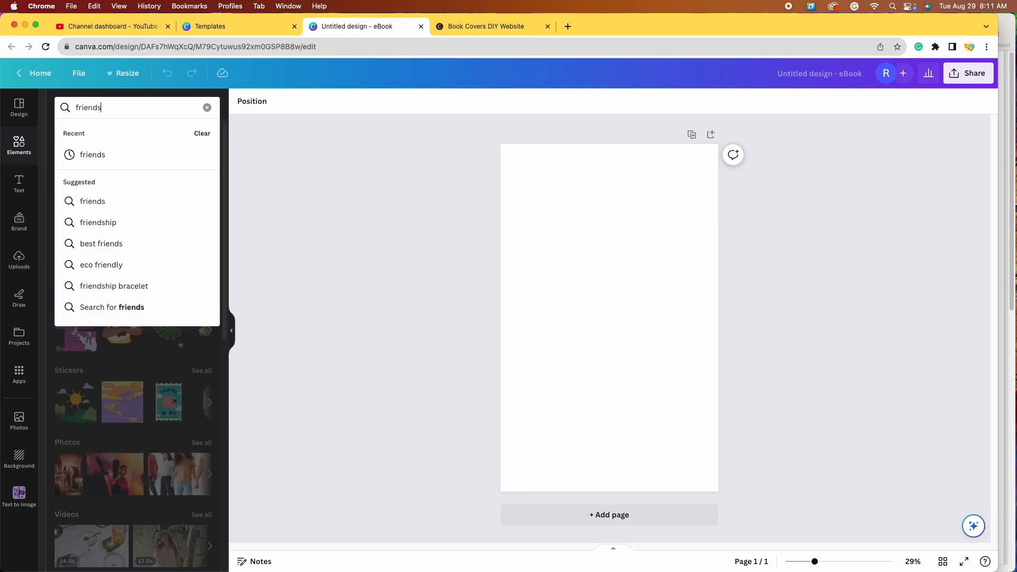
{"action": "key", "text": "Return"}
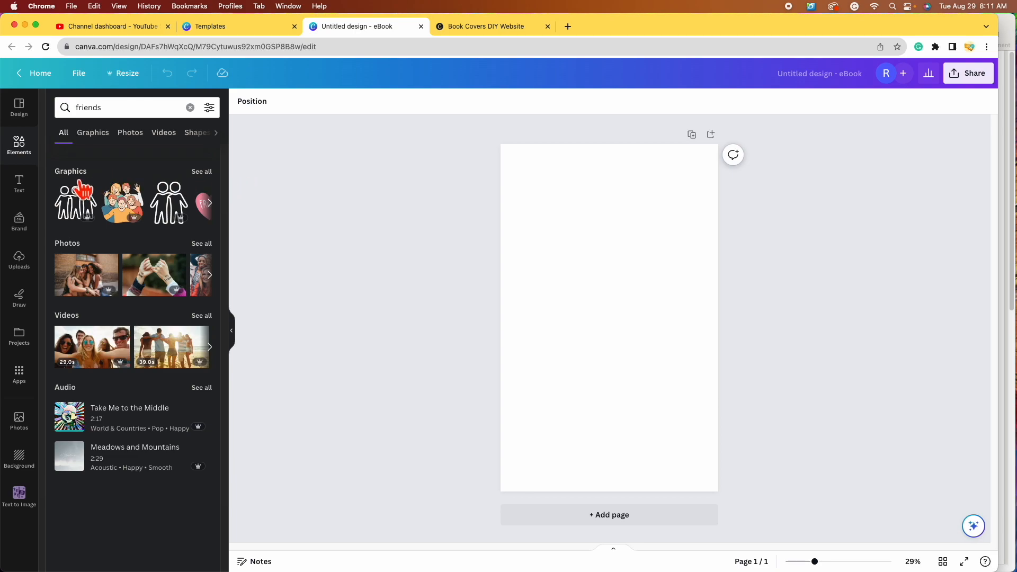
{"action": "left_click", "coordinate": [202, 171]}
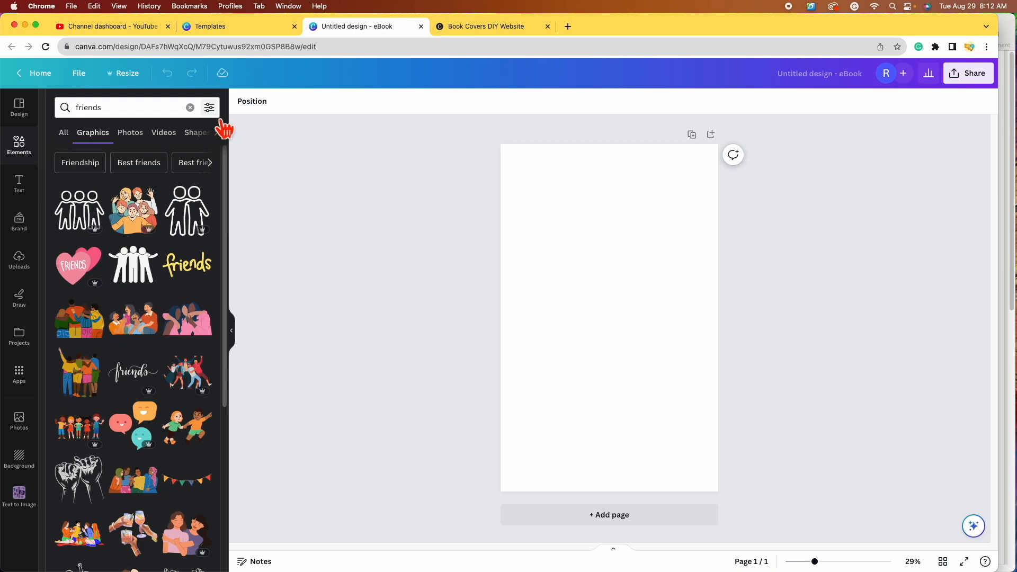
Step: Filter the friends graphics to show free ones only
{"action": "left_click", "coordinate": [210, 109]}
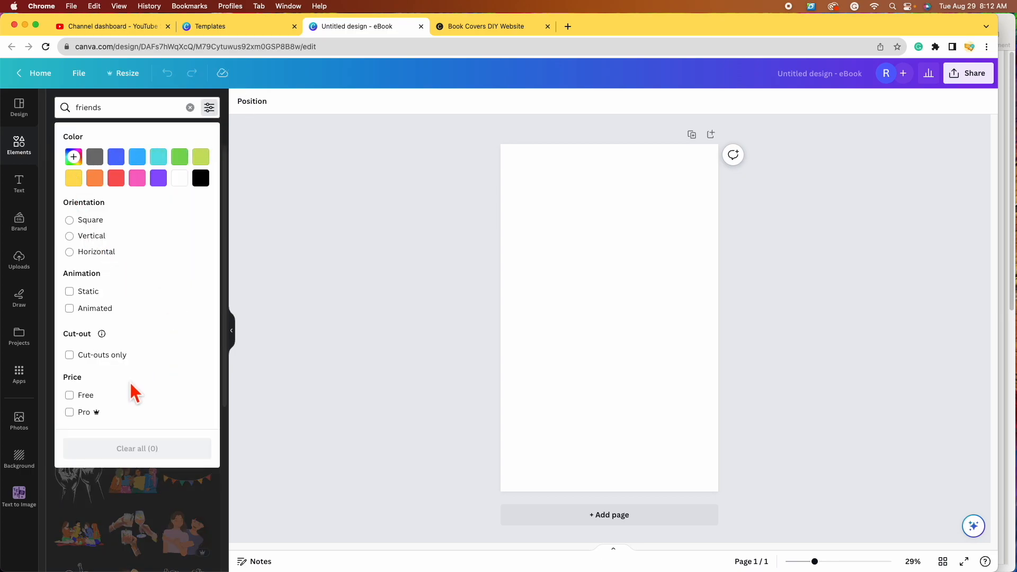
{"action": "left_click", "coordinate": [91, 397]}
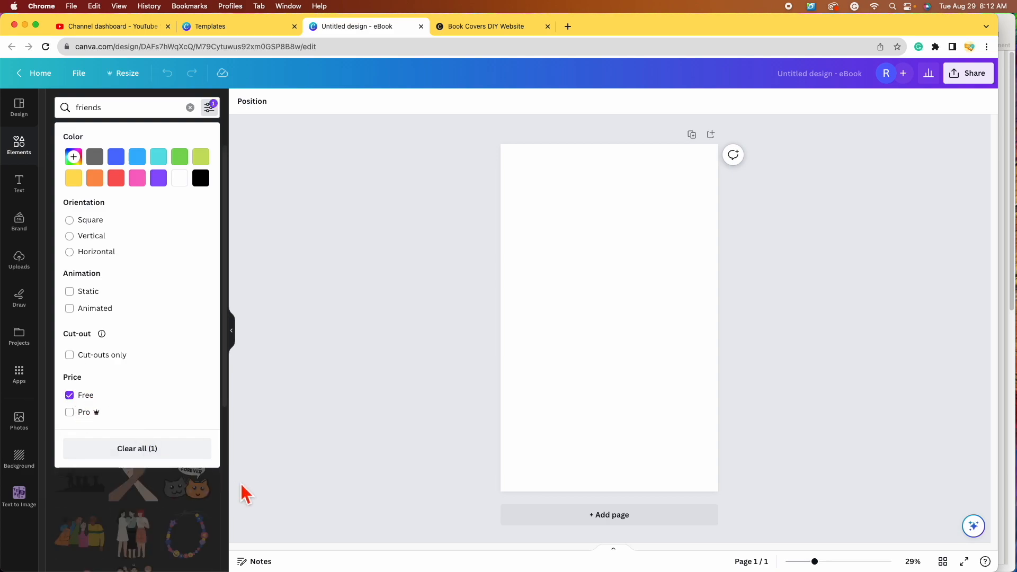
{"action": "left_click", "coordinate": [223, 483]}
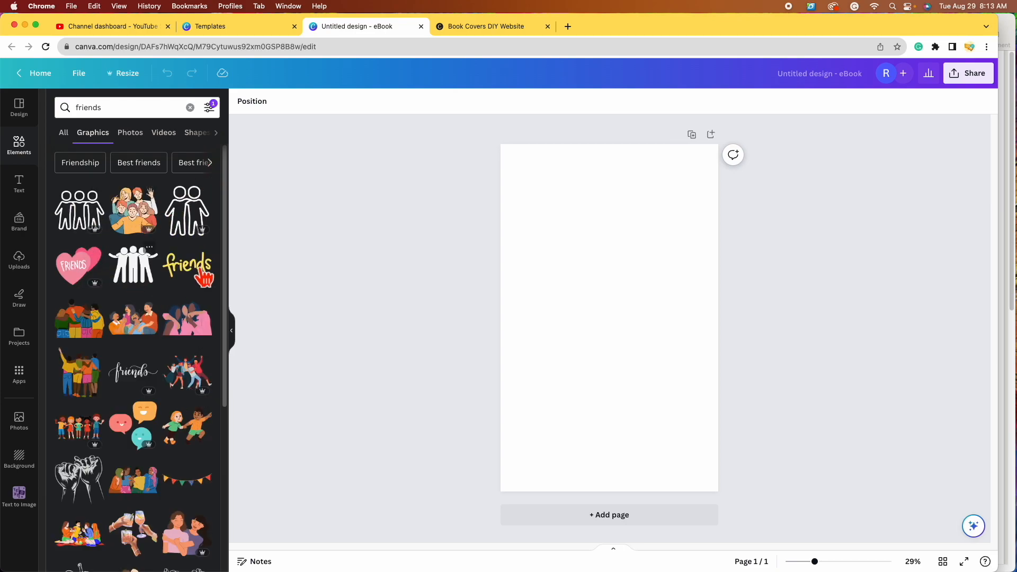
Step: Add the four-friends illustration to the page, discarding the hugging-friends graphic picked by mistake
{"action": "scroll", "coordinate": [85, 233], "scroll_direction": "down", "scroll_amount": 3}
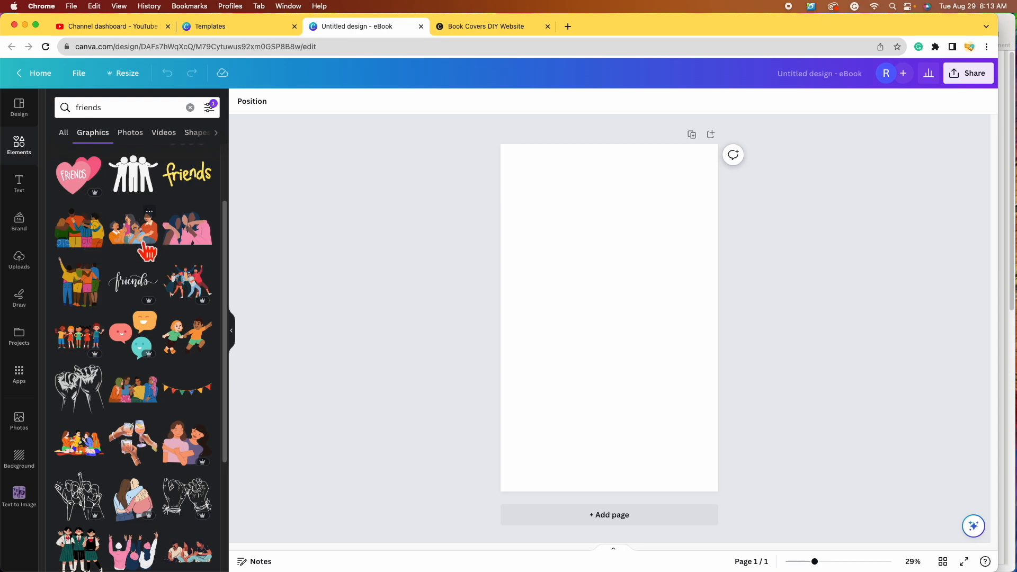
{"action": "left_click", "coordinate": [133, 498]}
{"action": "left_click", "coordinate": [609, 183]}
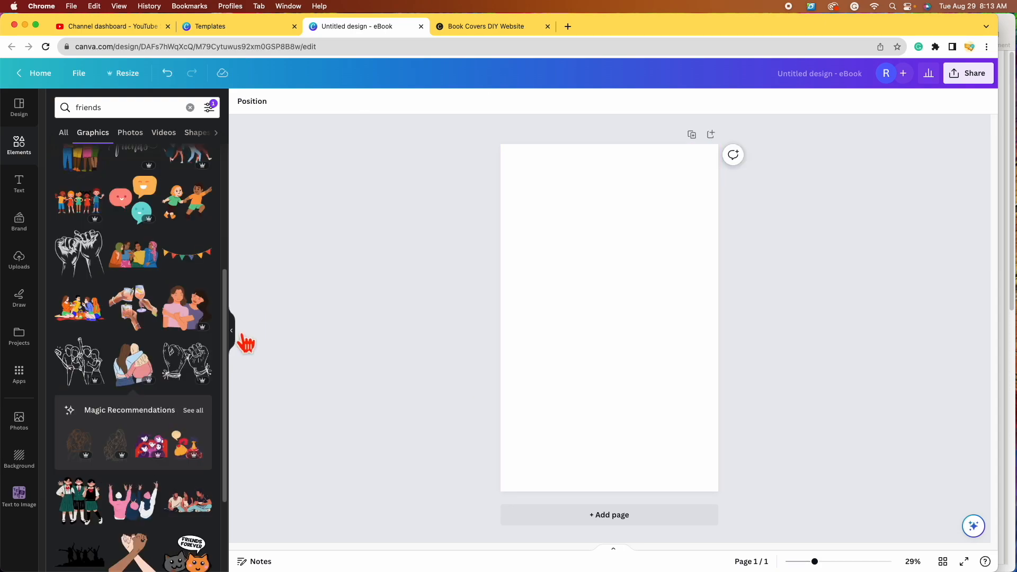
{"action": "scroll", "coordinate": [89, 396], "scroll_direction": "down", "scroll_amount": 10}
{"action": "left_click", "coordinate": [79, 380]}
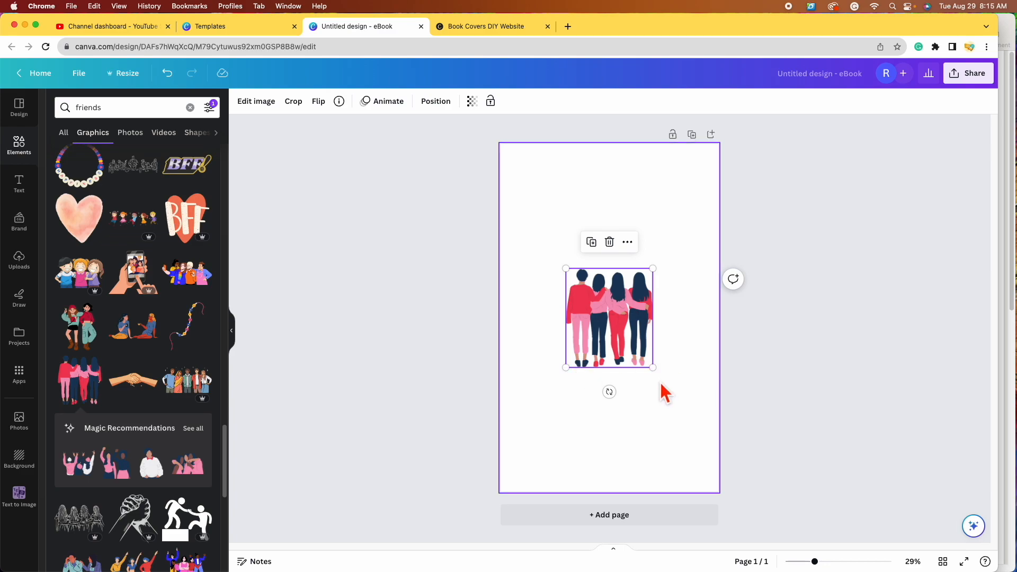
Step: Enlarge the four-friends illustration, nudge it slightly left, and select the page
{"action": "left_click_drag", "start_coordinate": [653, 367], "coordinate": [699, 419]}
{"action": "left_click_drag", "start_coordinate": [634, 368], "coordinate": [612, 365]}
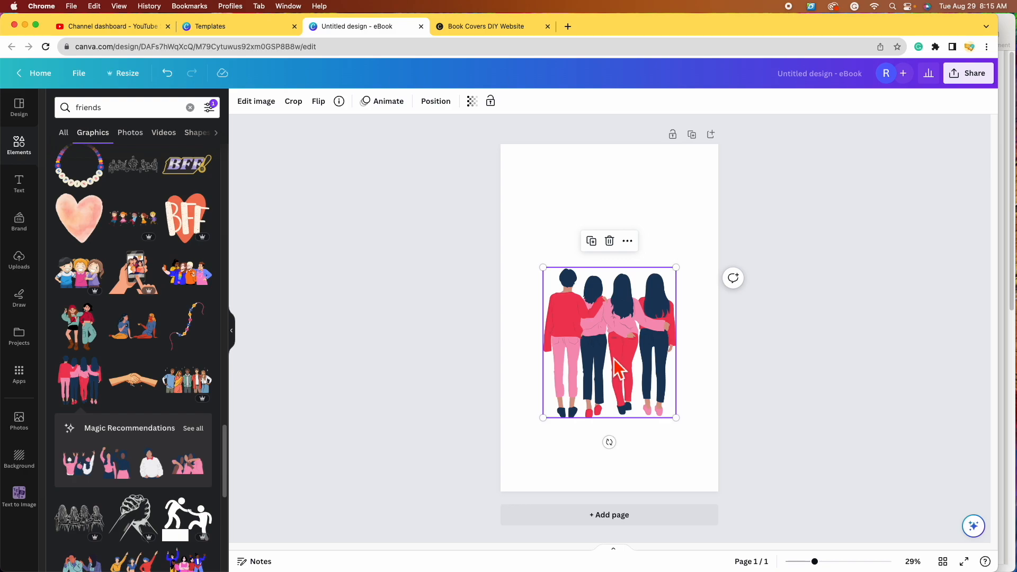
{"action": "left_click", "coordinate": [686, 201]}
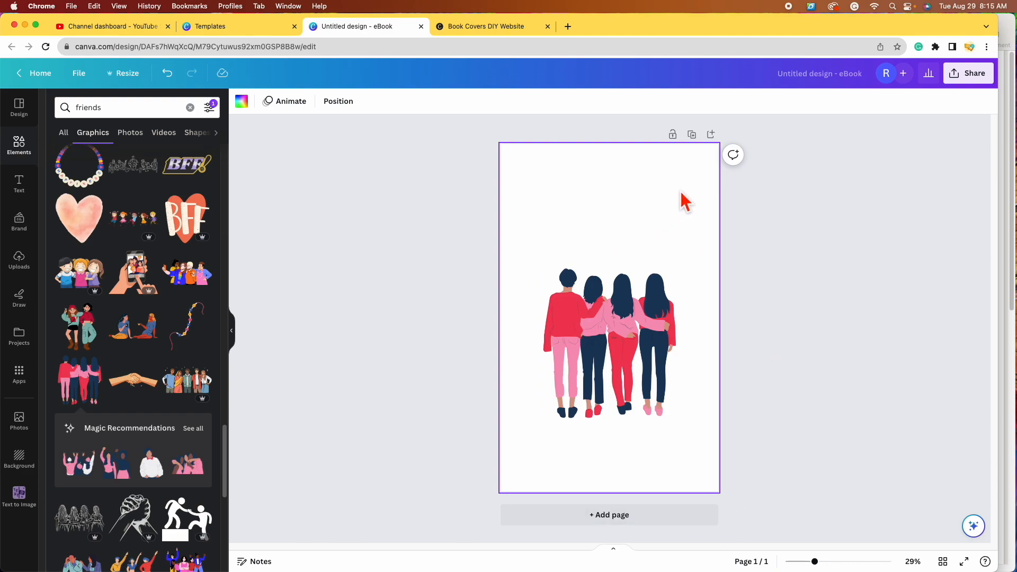
{"action": "left_click", "coordinate": [837, 282]}
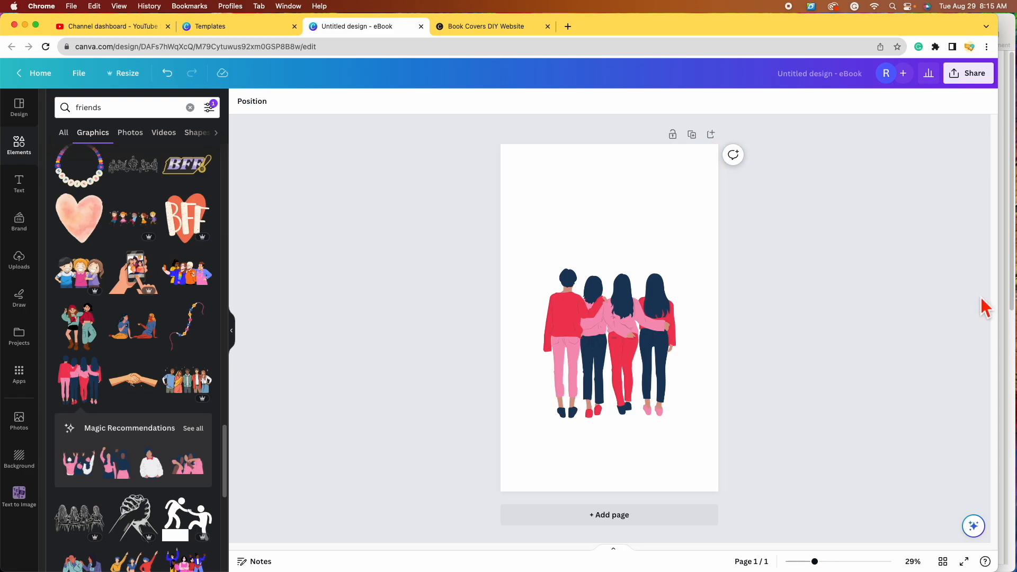
{"action": "left_click", "coordinate": [642, 209]}
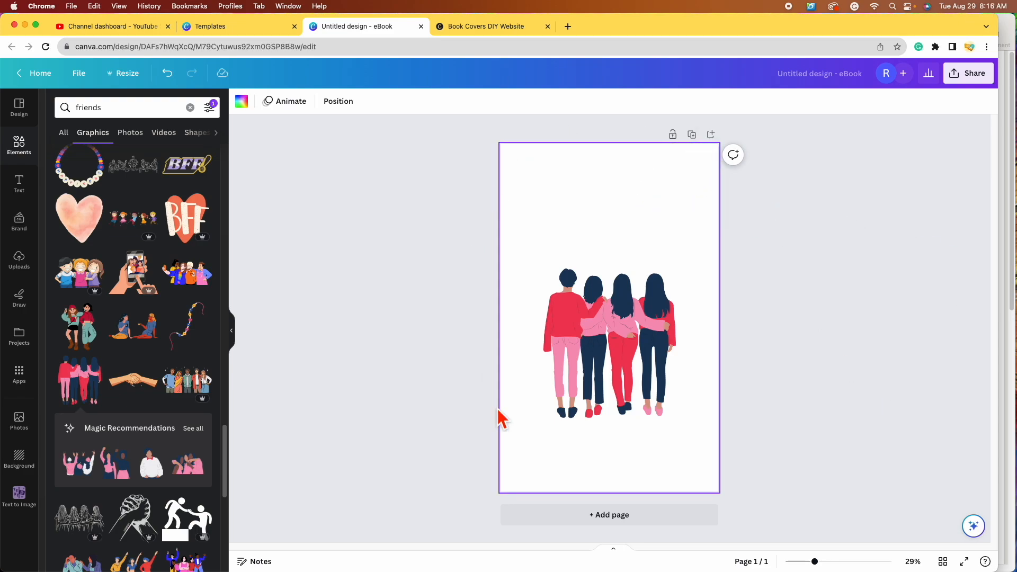
Step: Apply a custom page background colour, starting from a strong green
{"action": "left_click", "coordinate": [241, 102]}
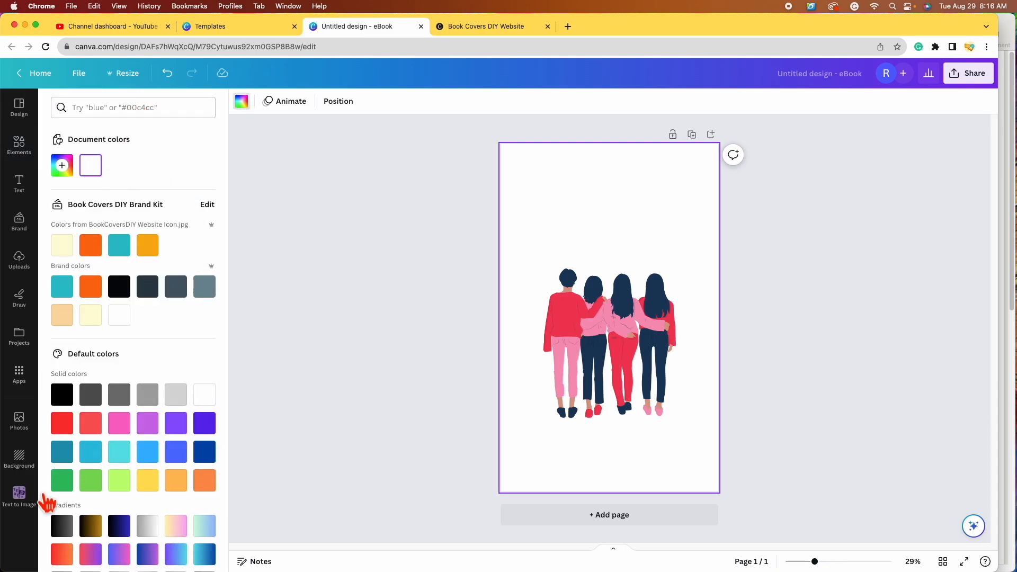
{"action": "scroll", "coordinate": [177, 165], "scroll_direction": "down", "scroll_amount": 2}
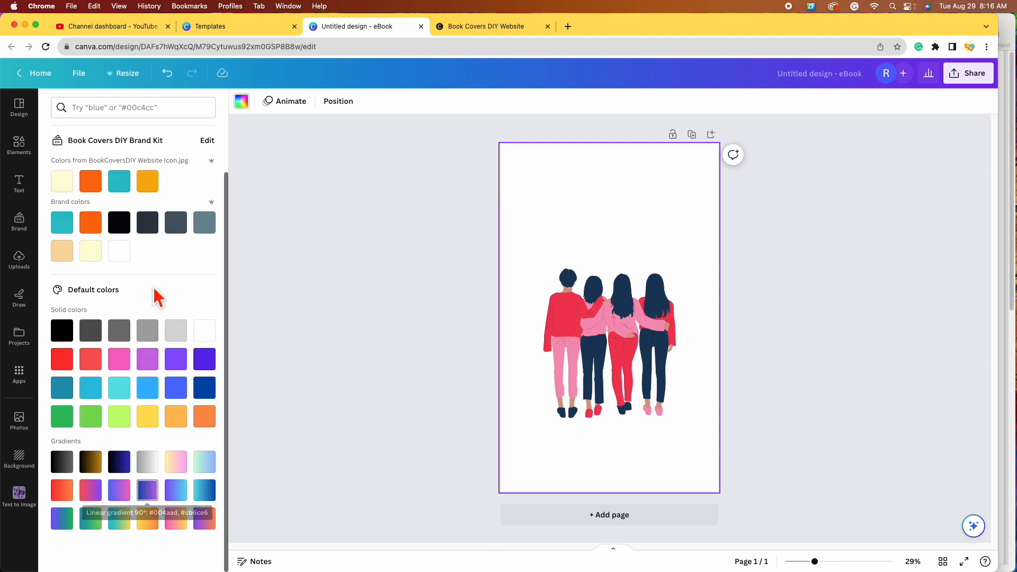
{"action": "scroll", "coordinate": [195, 308], "scroll_direction": "up", "scroll_amount": 2}
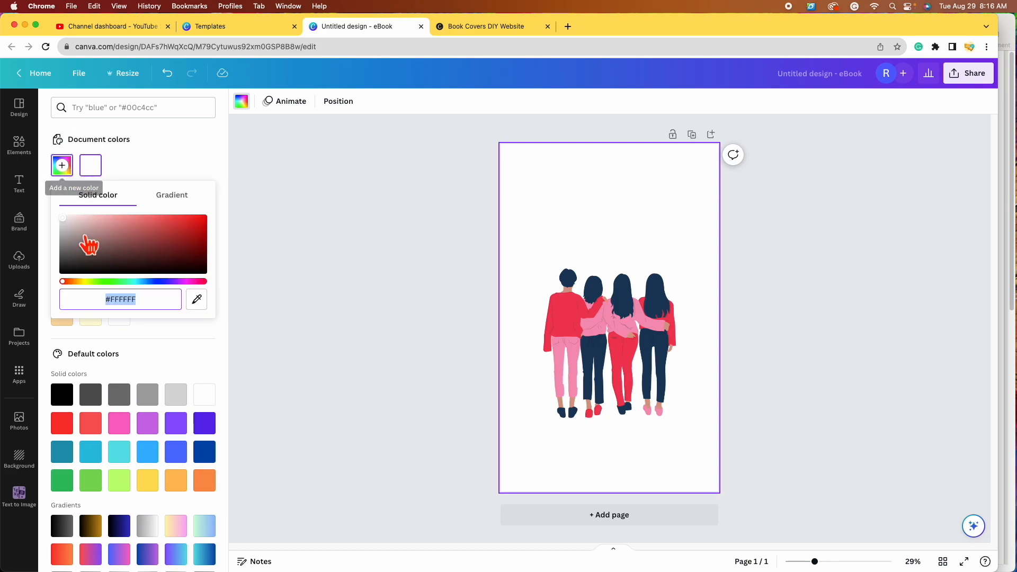
{"action": "left_click", "coordinate": [66, 281]}
{"action": "left_click_drag", "start_coordinate": [79, 295], "coordinate": [110, 297]}
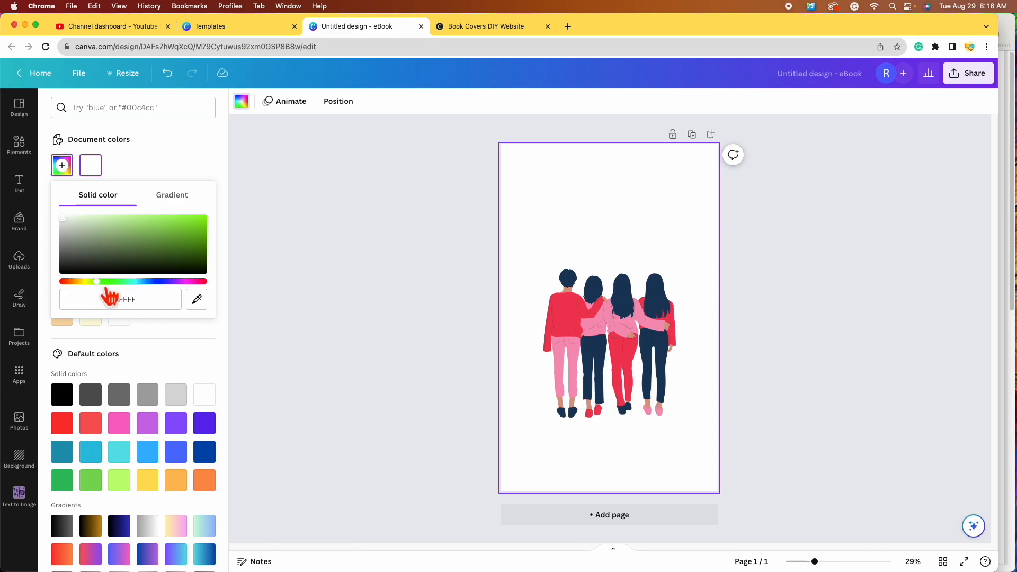
{"action": "left_click", "coordinate": [103, 283]}
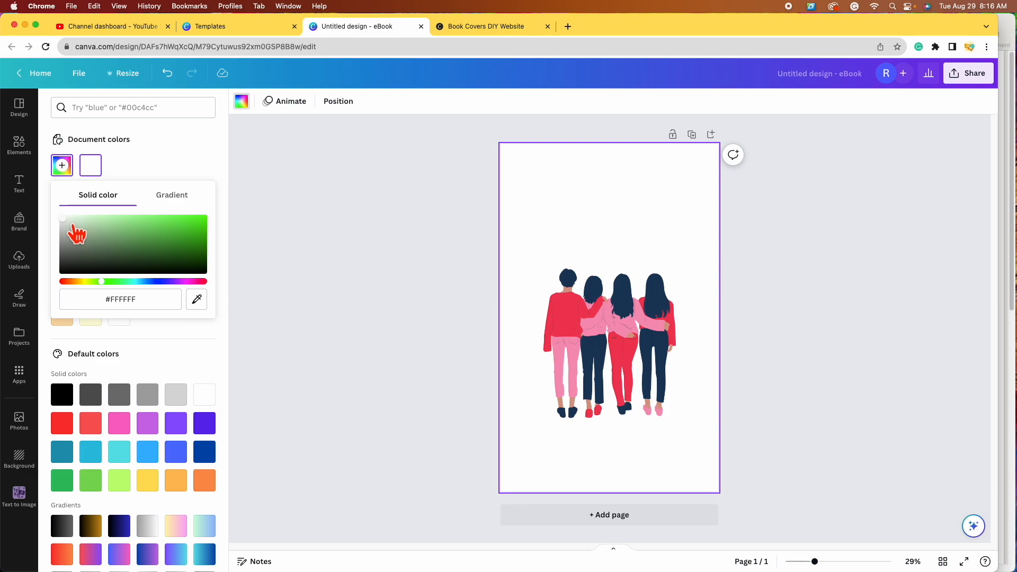
{"action": "left_click", "coordinate": [62, 217]}
{"action": "left_click_drag", "start_coordinate": [61, 218], "coordinate": [196, 218]}
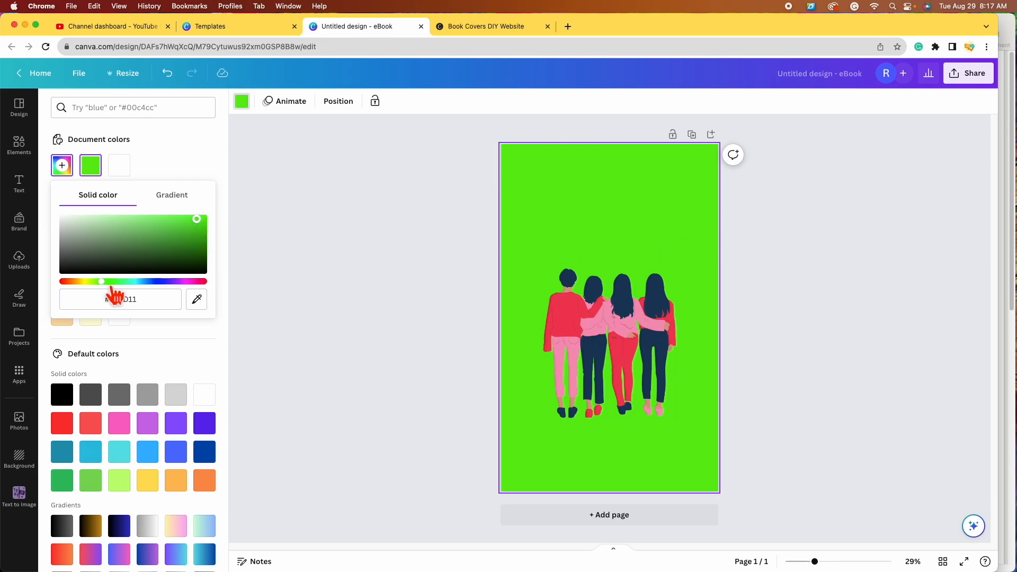
Step: Tune the background's hue and lightness to light yellow (#FFF461), then close the picker
{"action": "left_click", "coordinate": [90, 281]}
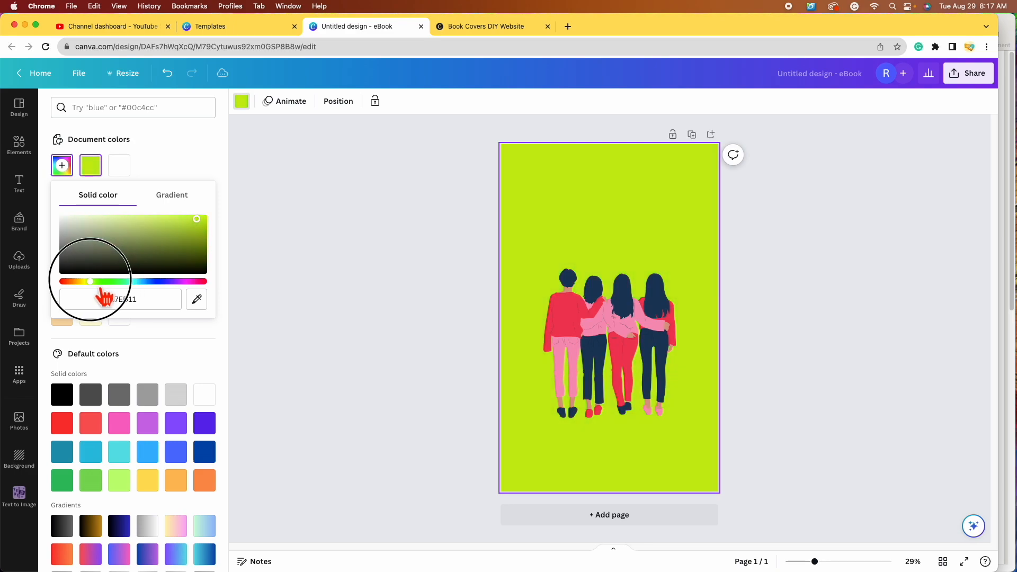
{"action": "left_click", "coordinate": [83, 282]}
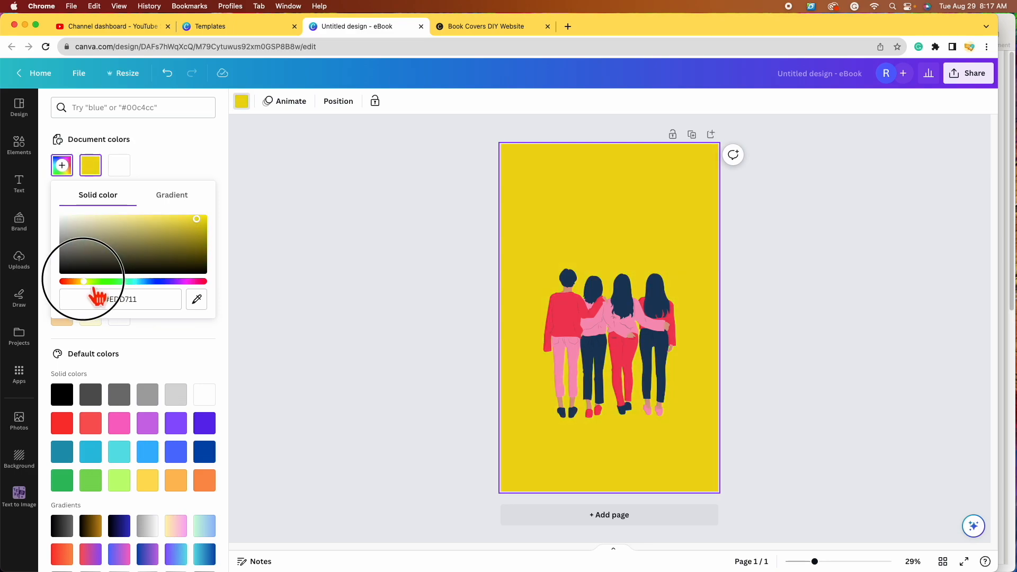
{"action": "left_click", "coordinate": [87, 282]}
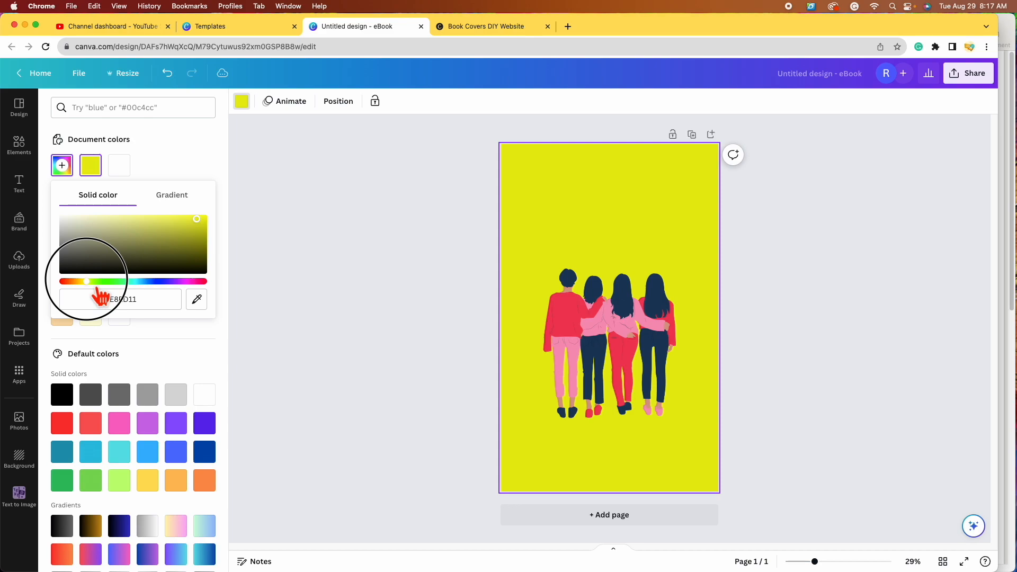
{"action": "left_click", "coordinate": [84, 281]}
{"action": "left_click_drag", "start_coordinate": [199, 217], "coordinate": [164, 217]}
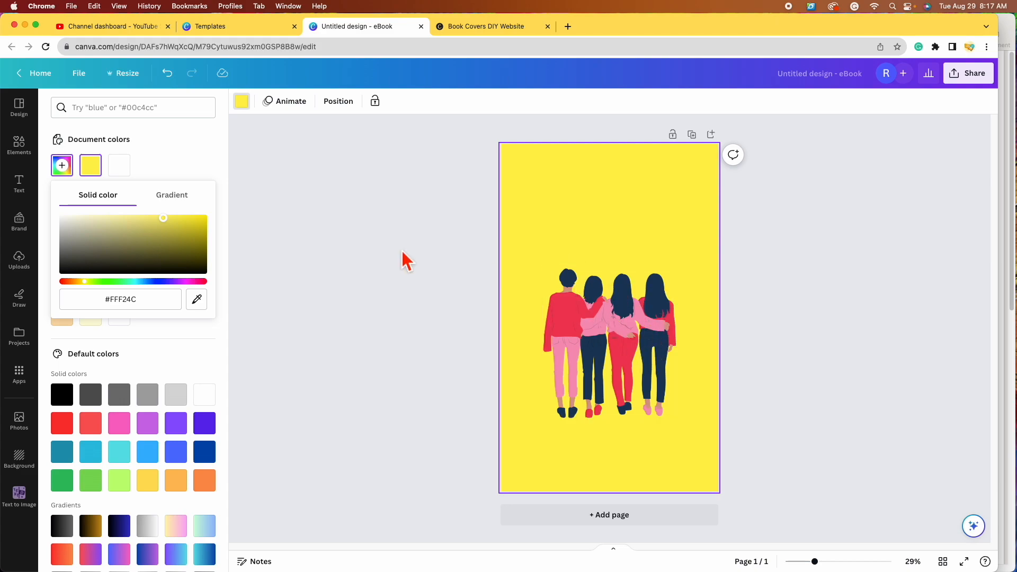
{"action": "left_click", "coordinate": [151, 217]}
{"action": "left_click", "coordinate": [835, 310]}
{"action": "left_click", "coordinate": [833, 309]}
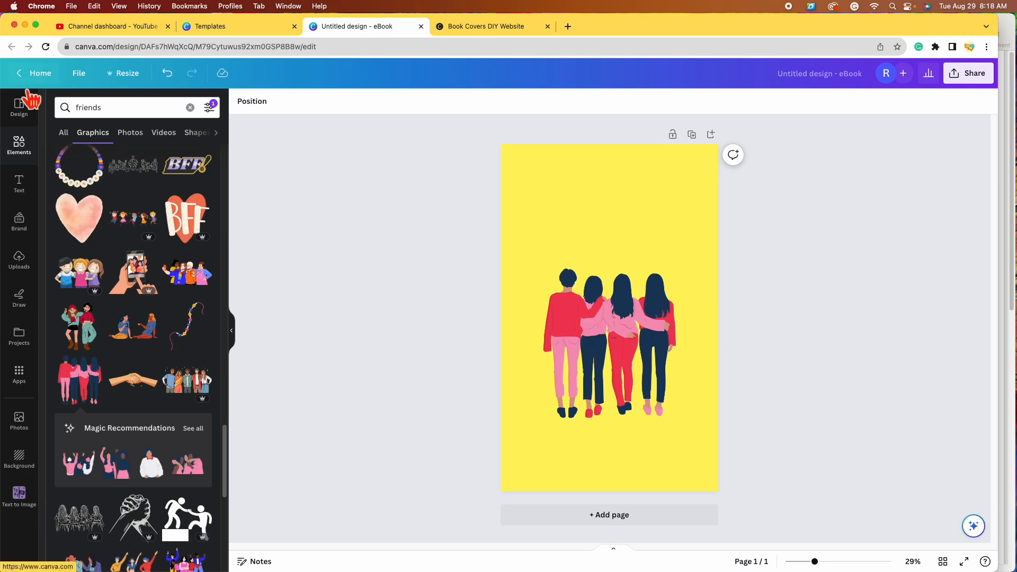
Step: Browse the Text panel's heading styles and font combinations
{"action": "left_click", "coordinate": [33, 195]}
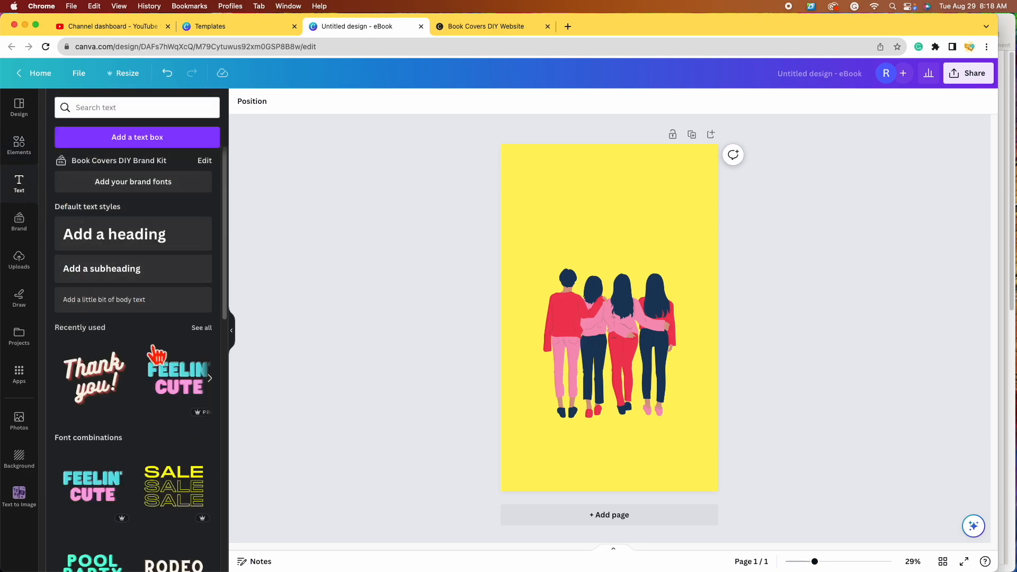
{"action": "scroll", "coordinate": [149, 354], "scroll_direction": "down", "scroll_amount": 5}
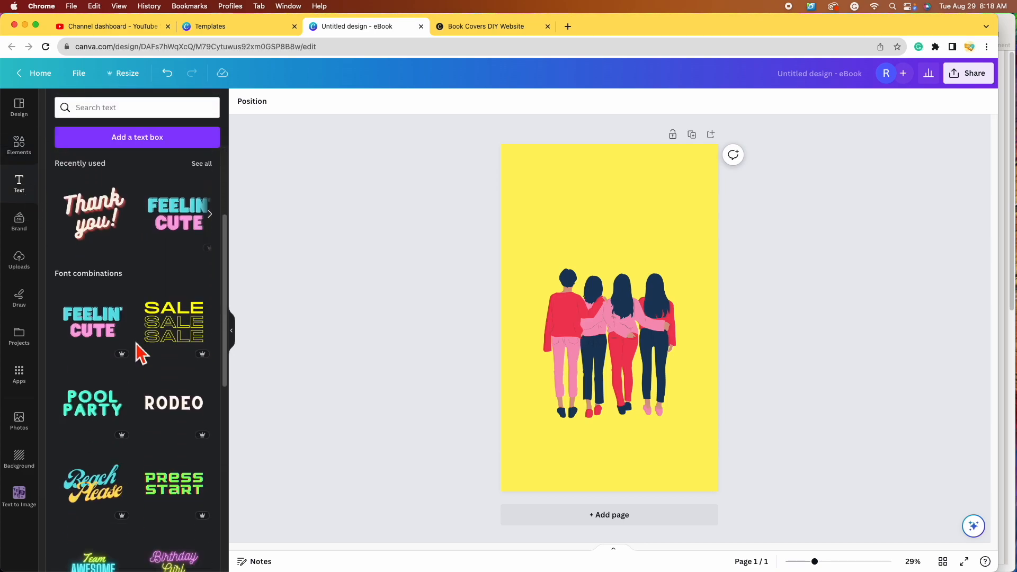
{"action": "scroll", "coordinate": [135, 345], "scroll_direction": "down", "scroll_amount": 4}
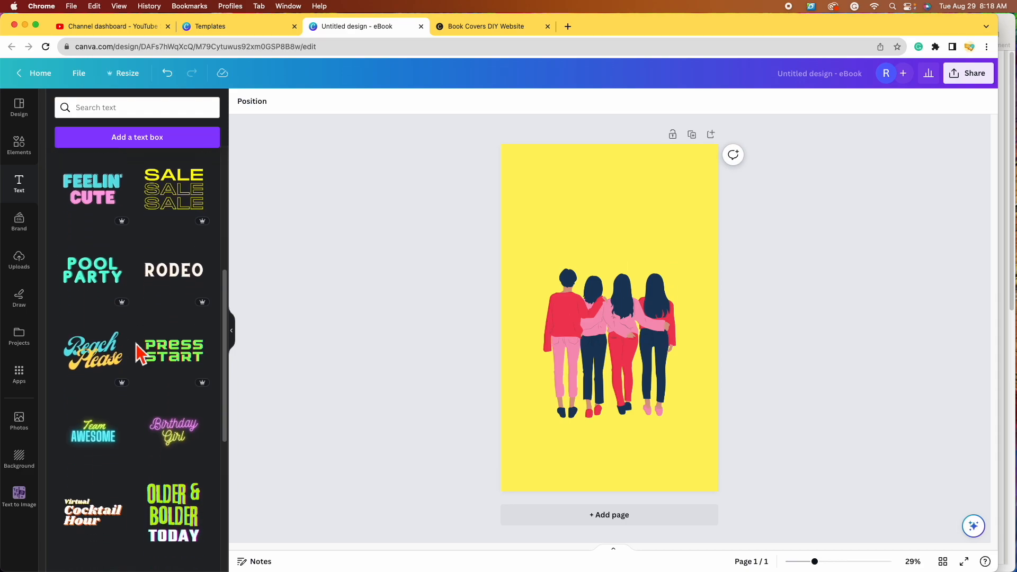
{"action": "scroll", "coordinate": [136, 352], "scroll_direction": "down", "scroll_amount": 1}
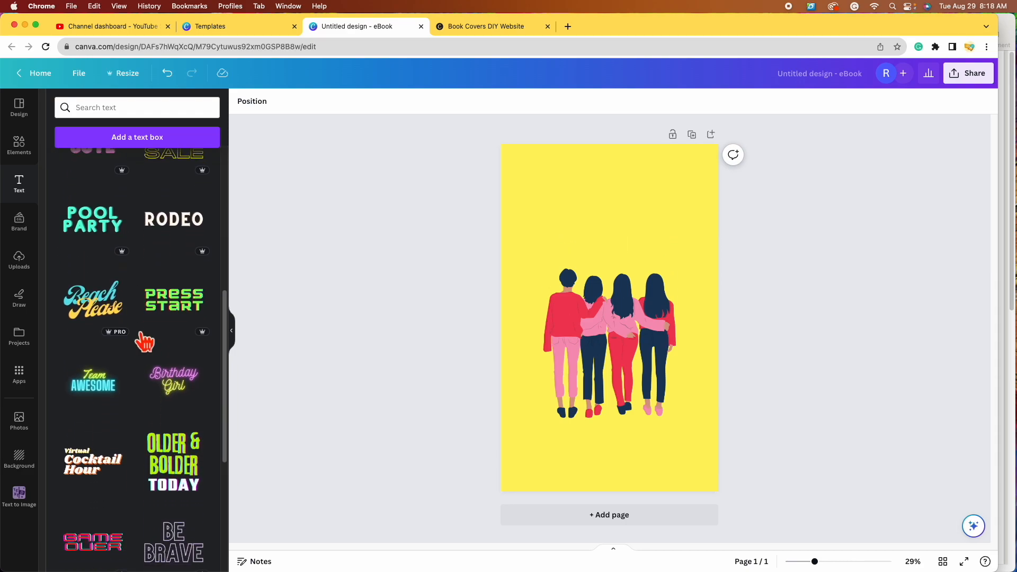
{"action": "scroll", "coordinate": [168, 392], "scroll_direction": "down", "scroll_amount": 10}
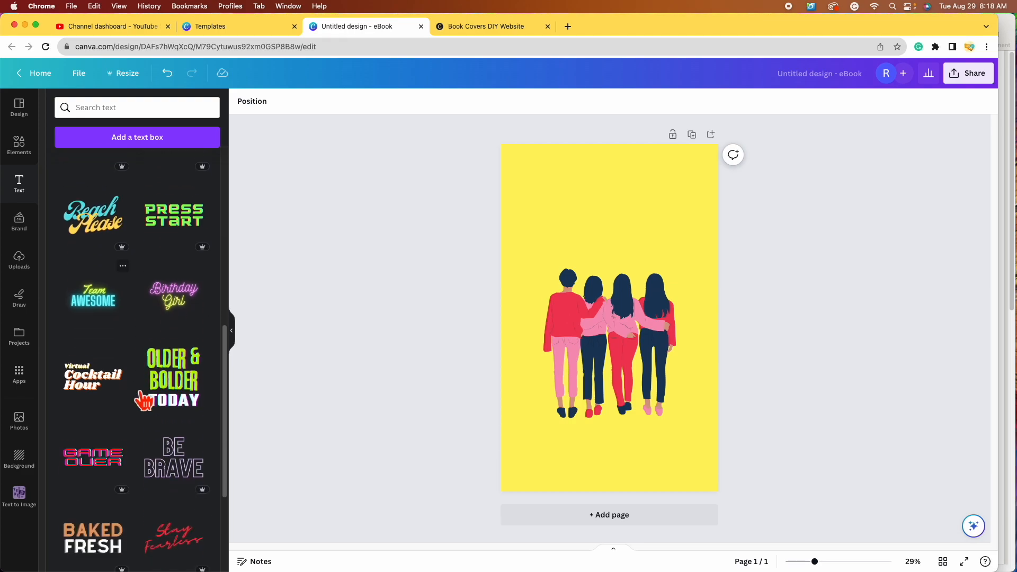
{"action": "scroll", "coordinate": [150, 410], "scroll_direction": "down", "scroll_amount": 5}
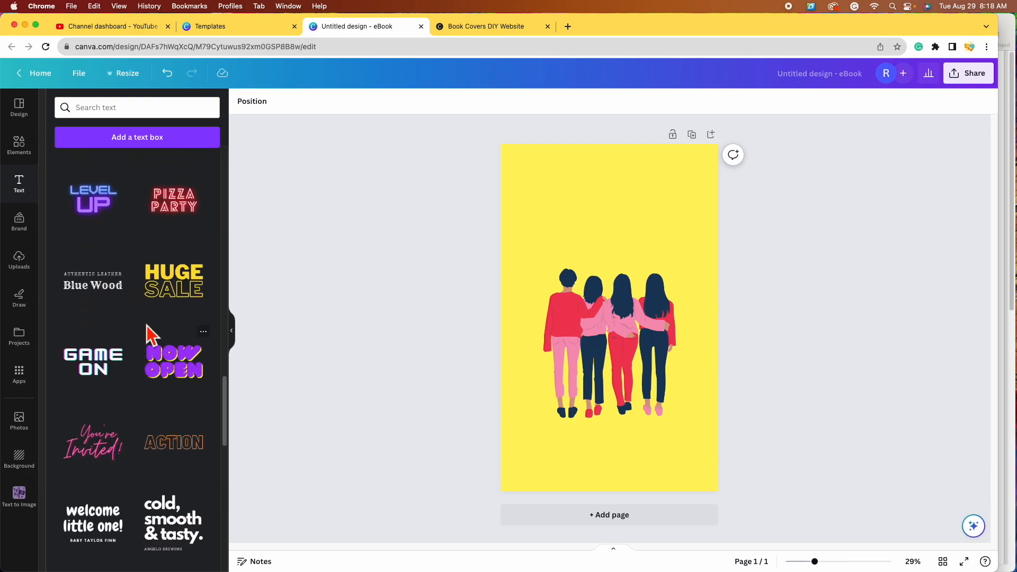
{"action": "scroll", "coordinate": [125, 394], "scroll_direction": "up", "scroll_amount": 15}
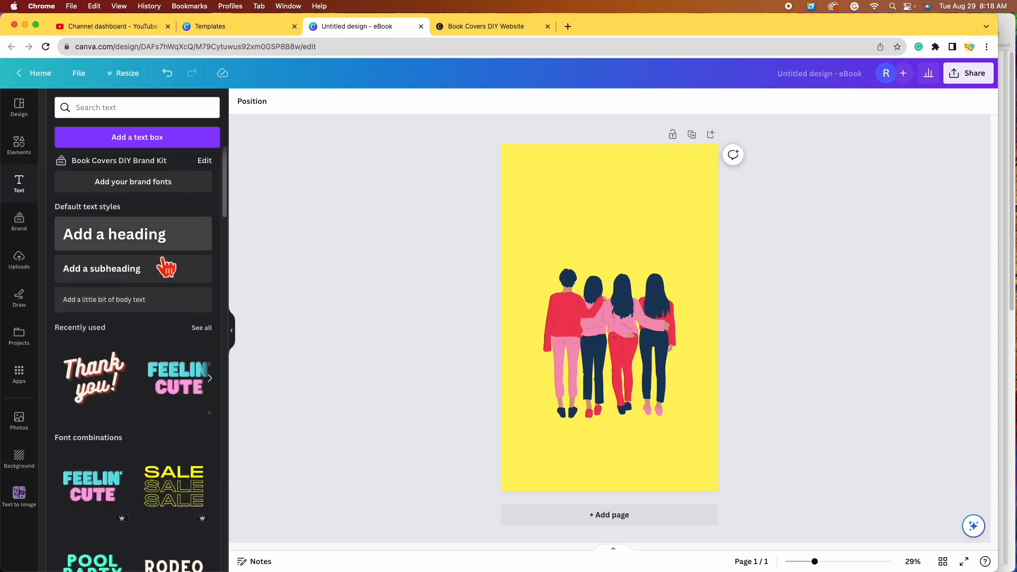
Step: Add an 'Add a heading' text box and move it centred above the four friends
{"action": "left_click", "coordinate": [122, 236]}
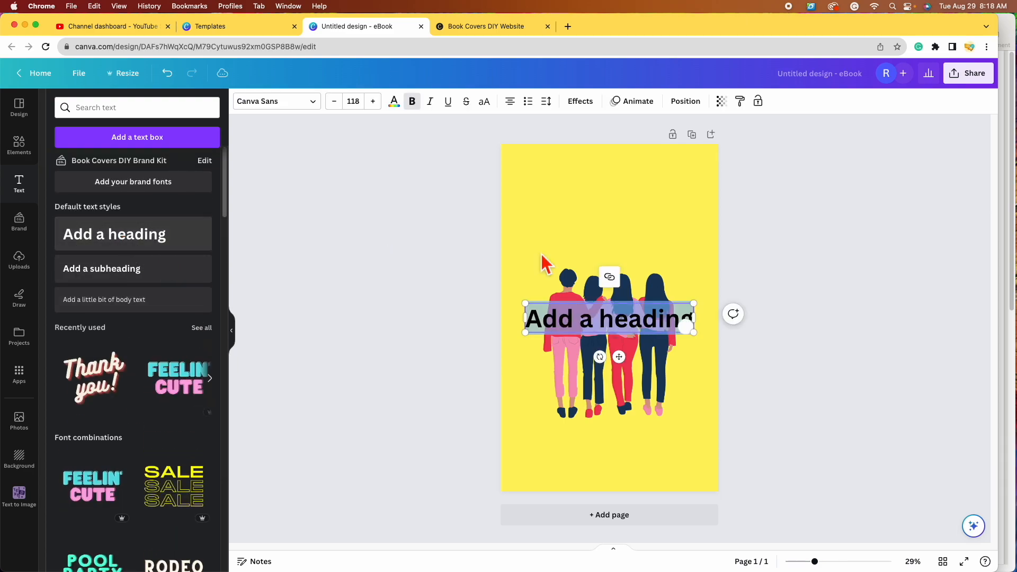
{"action": "left_click", "coordinate": [789, 377]}
{"action": "left_click_drag", "start_coordinate": [644, 325], "coordinate": [649, 233]}
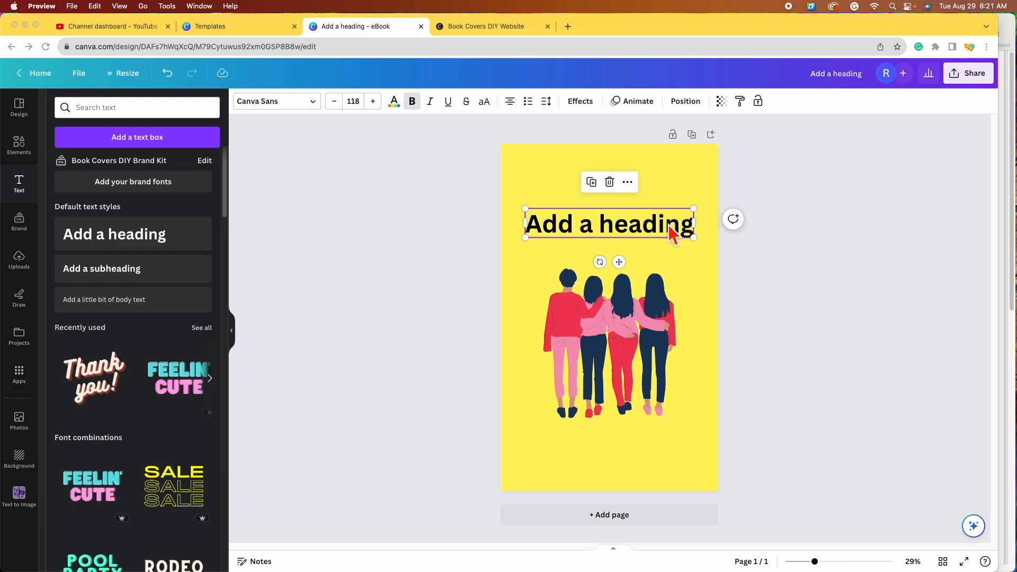
Step: Replace the heading's text with 'FLOWER'
{"action": "double_click", "coordinate": [639, 219]}
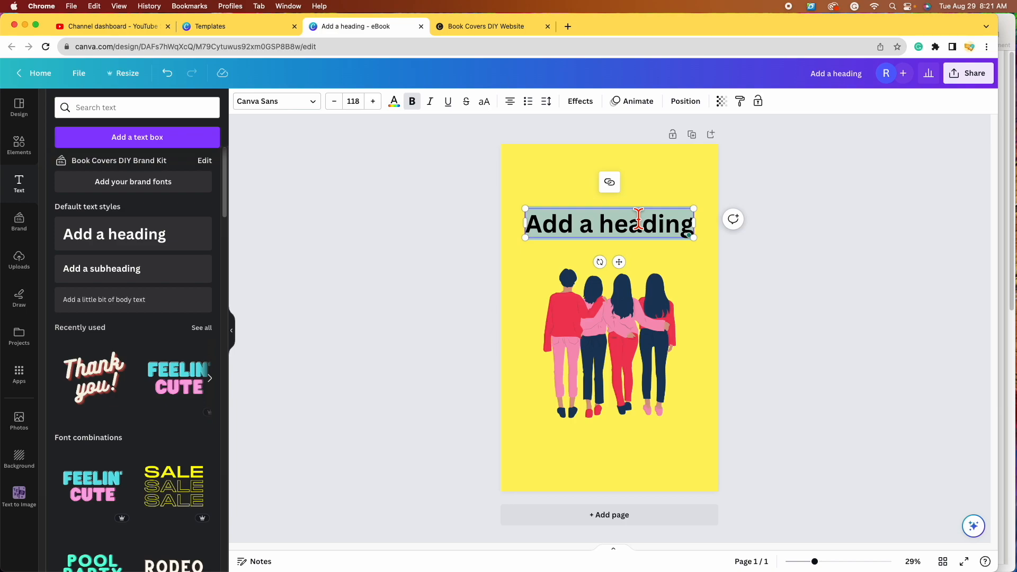
{"action": "type", "text": "FLOWER"}
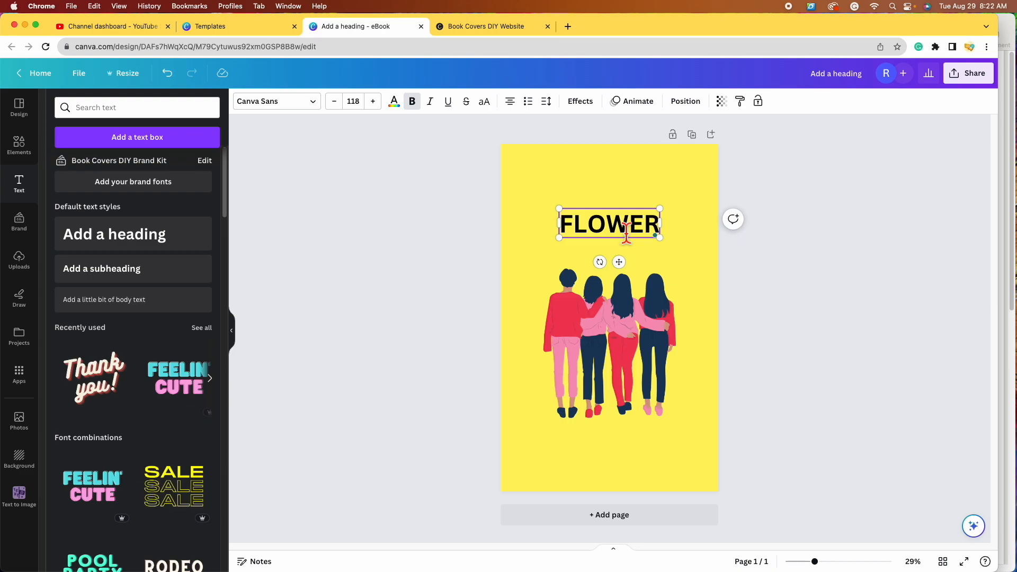
Step: Try the Architype Aubette font on FLOWER and resize the heading box
{"action": "left_click", "coordinate": [320, 109]}
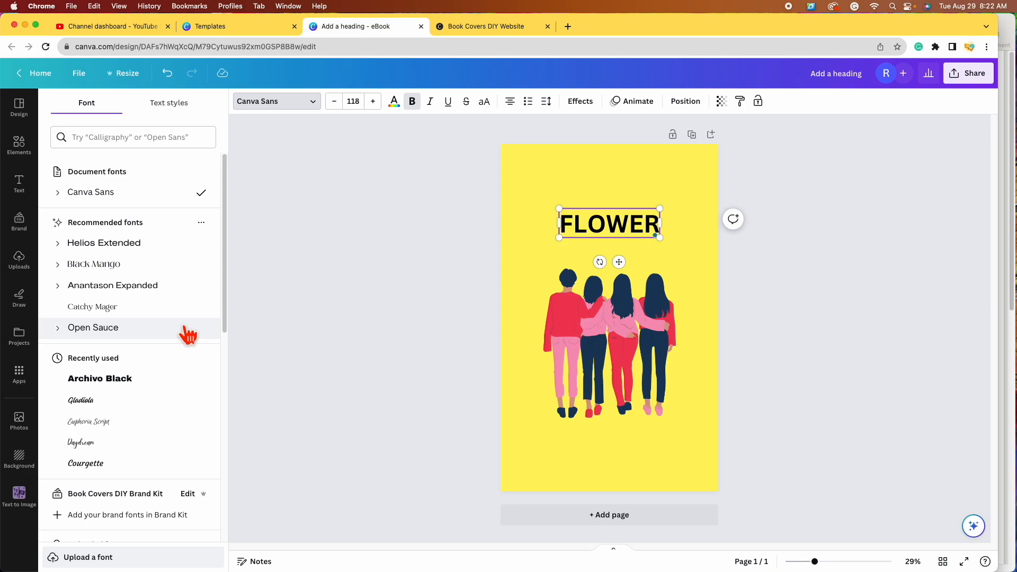
{"action": "scroll", "coordinate": [190, 339], "scroll_direction": "down", "scroll_amount": 7}
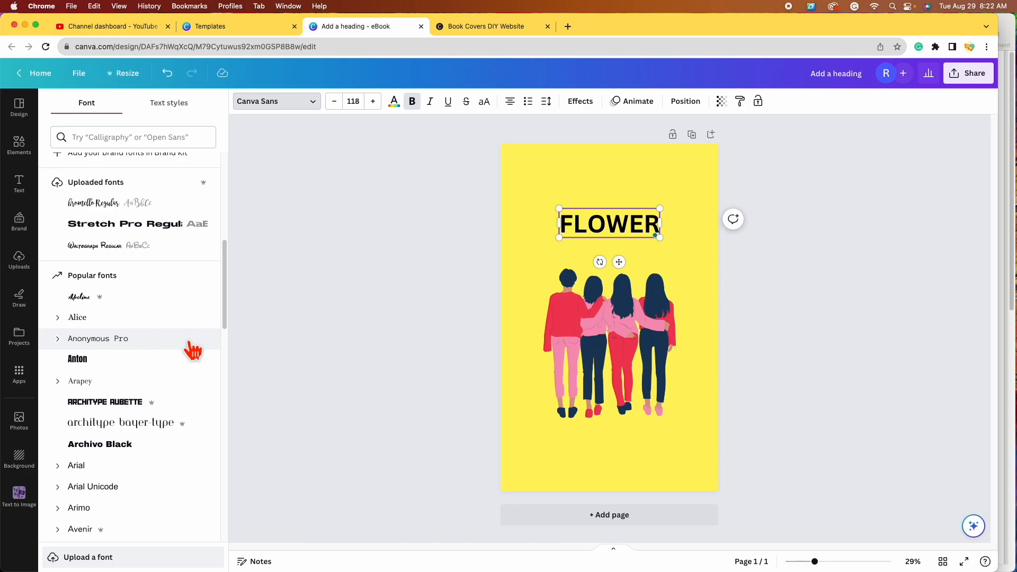
{"action": "left_click", "coordinate": [113, 408]}
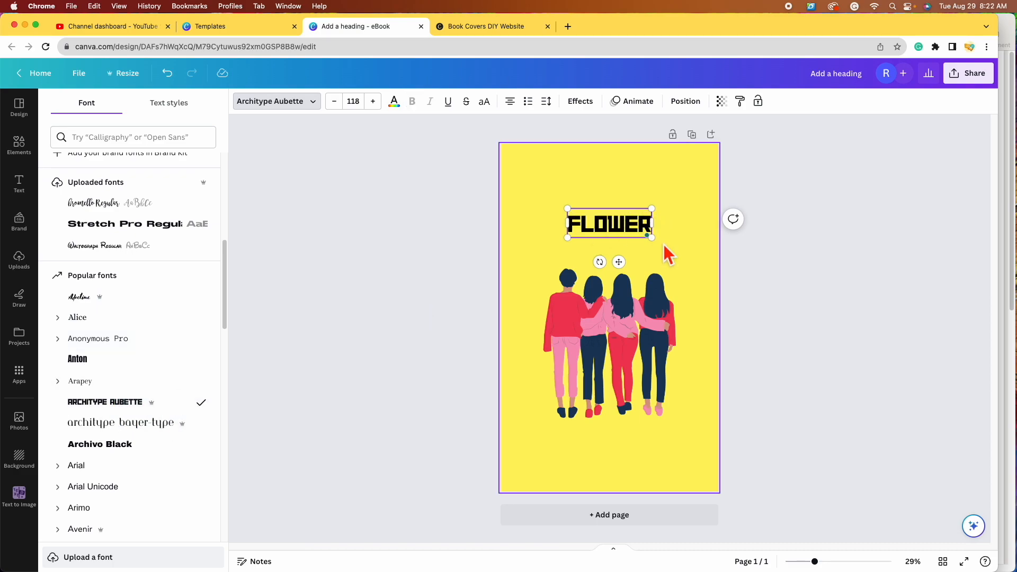
{"action": "left_click_drag", "start_coordinate": [652, 239], "coordinate": [690, 251]}
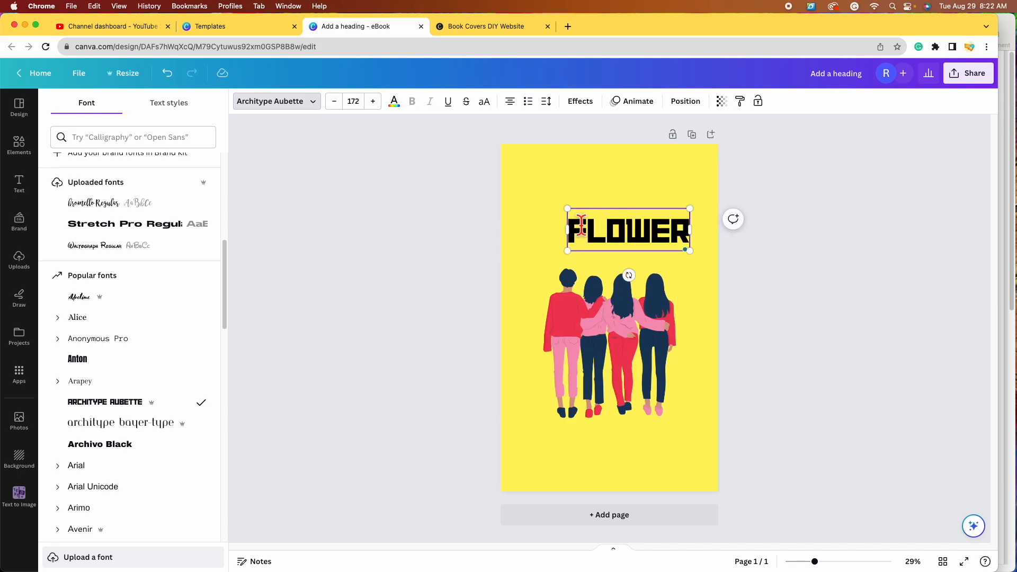
{"action": "left_click_drag", "start_coordinate": [567, 209], "coordinate": [536, 198]}
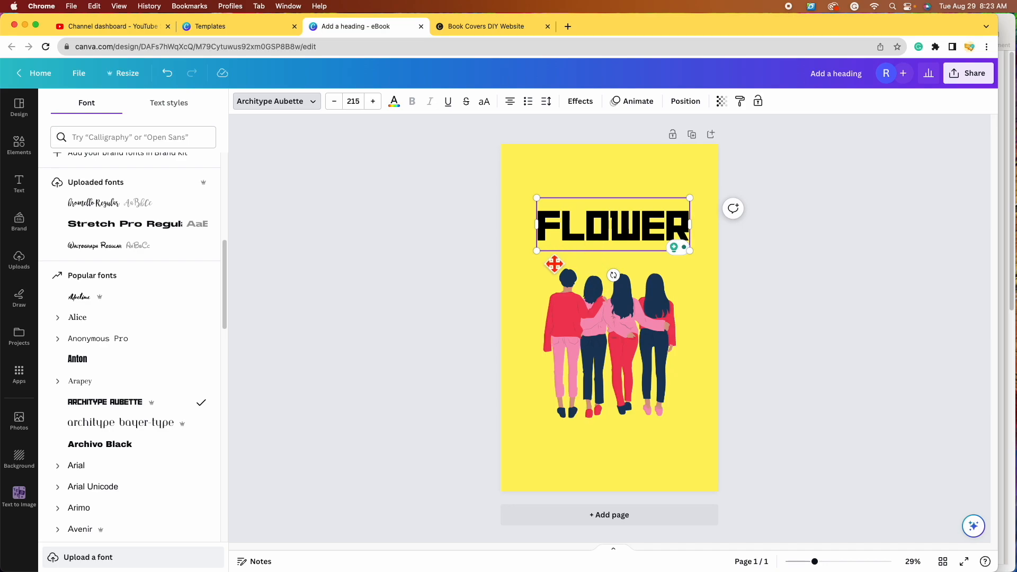
{"action": "left_click_drag", "start_coordinate": [690, 251], "coordinate": [661, 241]}
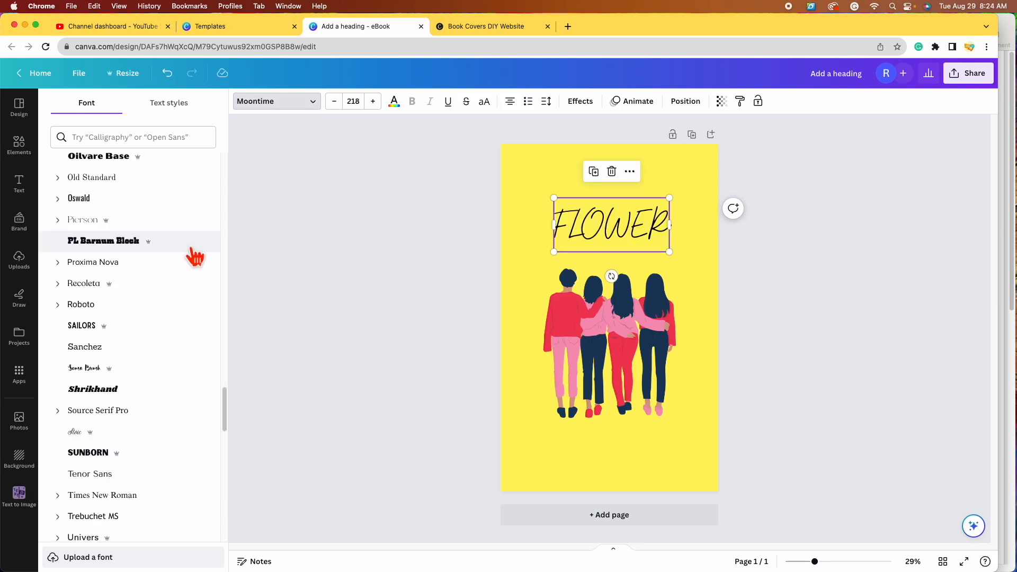
Step: Try Sunborn, then set FLOWER in Badhorse Script at size 190, centred on the page
{"action": "scroll", "coordinate": [168, 368], "scroll_direction": "down", "scroll_amount": 3}
{"action": "left_click", "coordinate": [170, 378]}
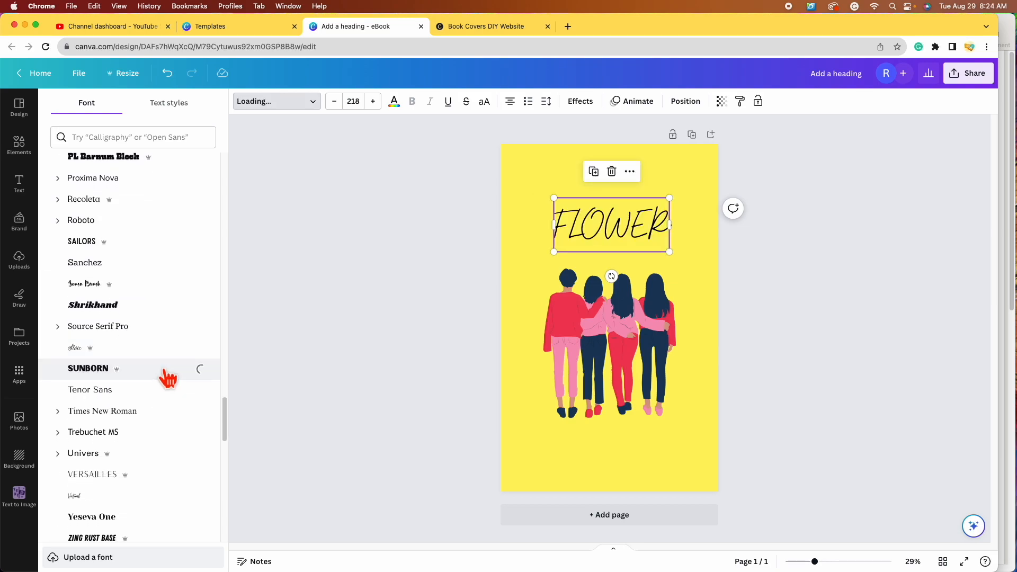
{"action": "left_click_drag", "start_coordinate": [519, 251], "coordinate": [544, 246]}
{"action": "left_click_drag", "start_coordinate": [633, 227], "coordinate": [619, 226]}
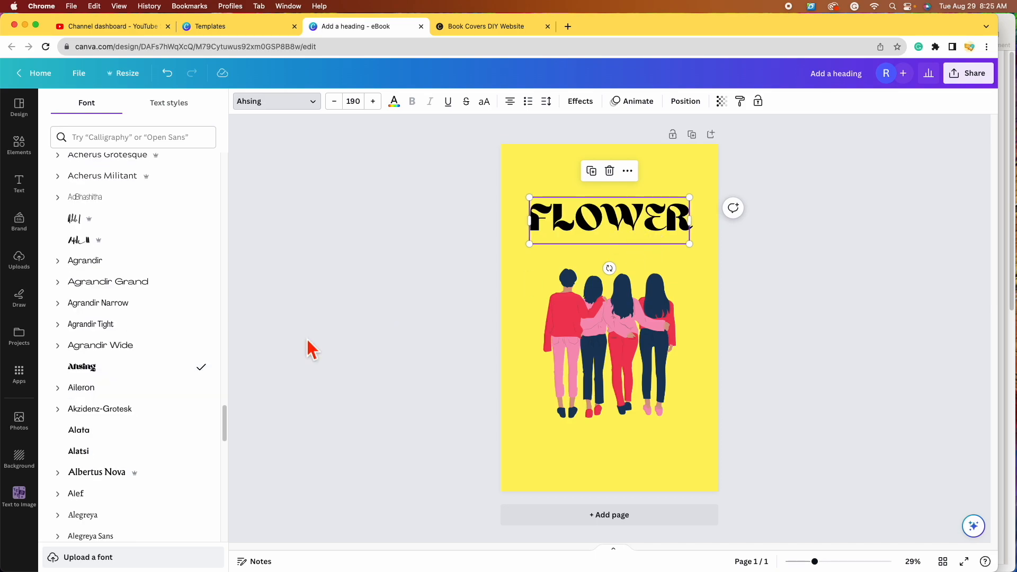
{"action": "scroll", "coordinate": [211, 390], "scroll_direction": "down", "scroll_amount": 6}
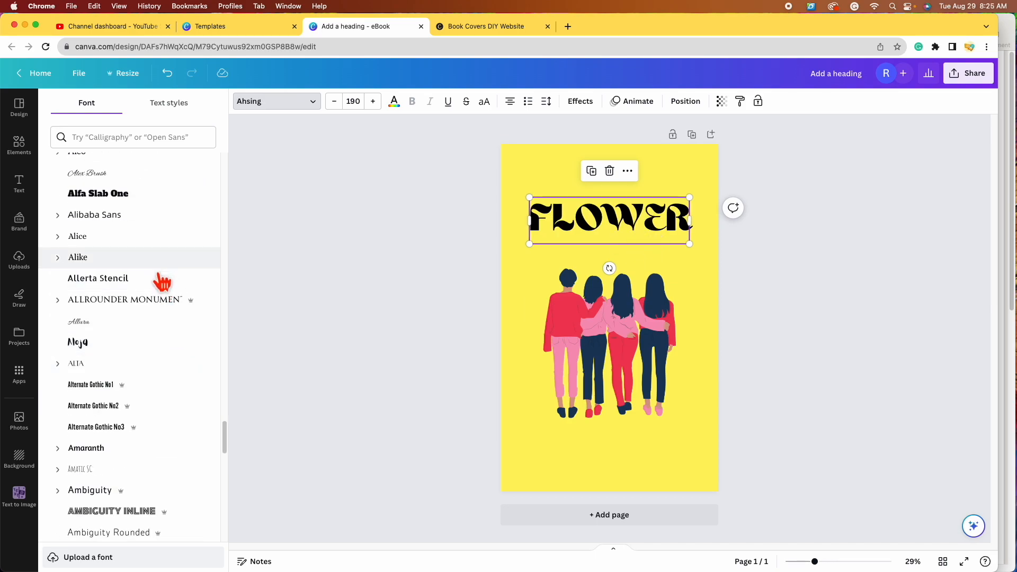
{"action": "scroll", "coordinate": [159, 279], "scroll_direction": "down", "scroll_amount": 15}
{"action": "left_click", "coordinate": [155, 317]}
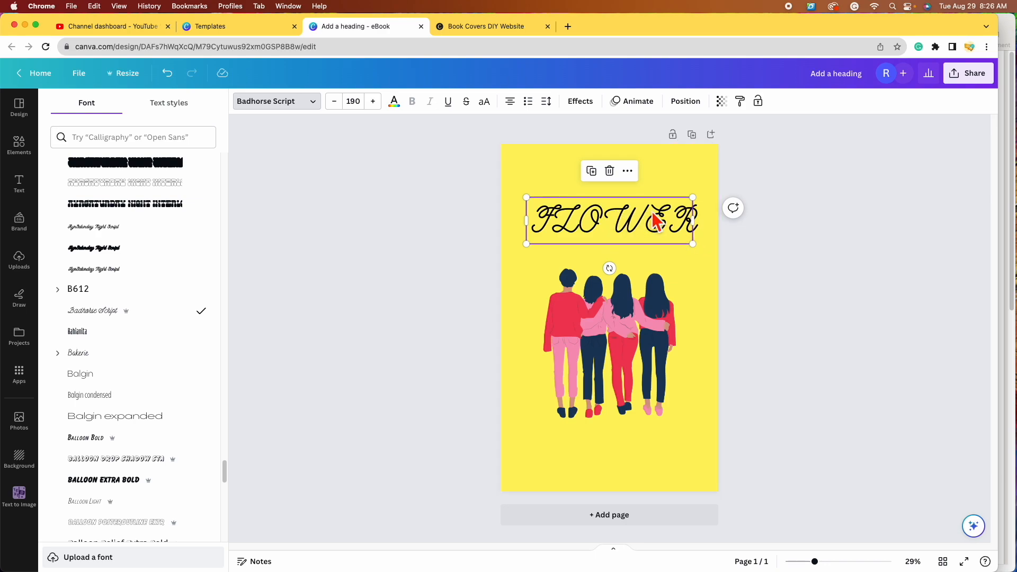
{"action": "left_click", "coordinate": [691, 230]}
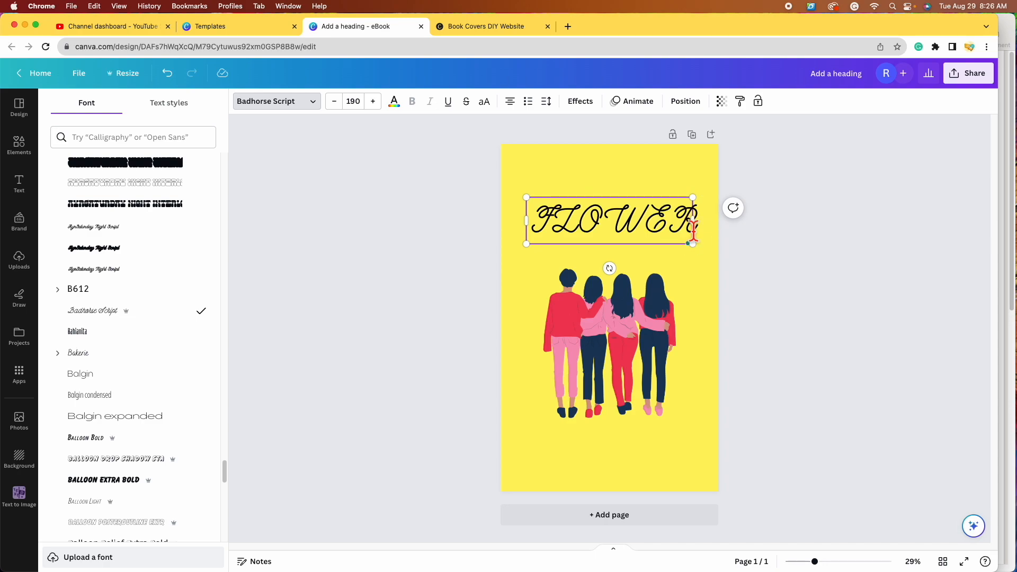
Step: Retype the heading as 'FLOWER' and try the Balloon Extra Bold font on it
{"action": "key", "text": "BackSpace"}
{"action": "key", "text": "BackSpace"}
{"action": "key", "text": "BackSpace"}
{"action": "key", "text": "BackSpace"}
{"action": "key", "text": "BackSpace"}
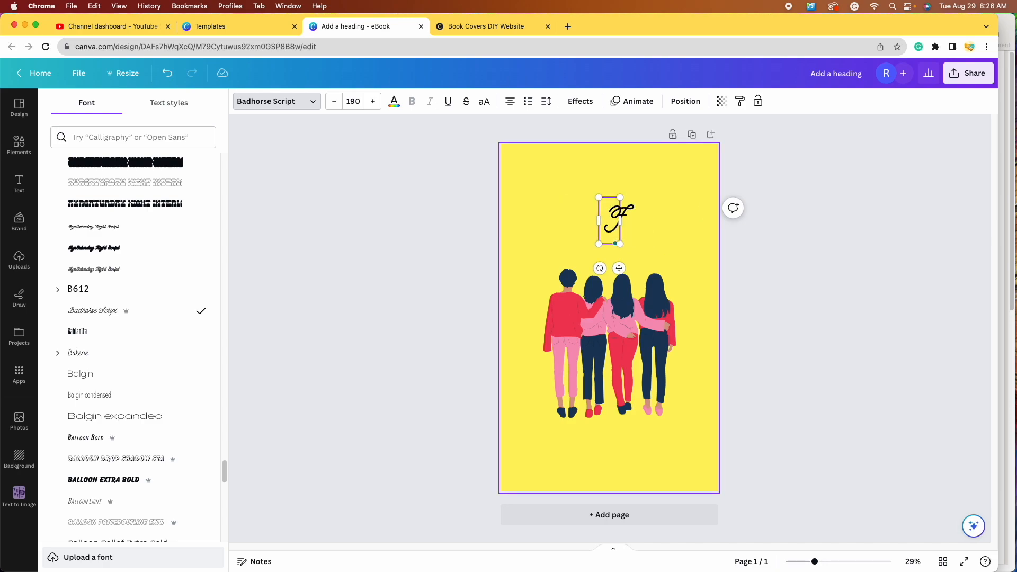
{"action": "type", "text": "lower"}
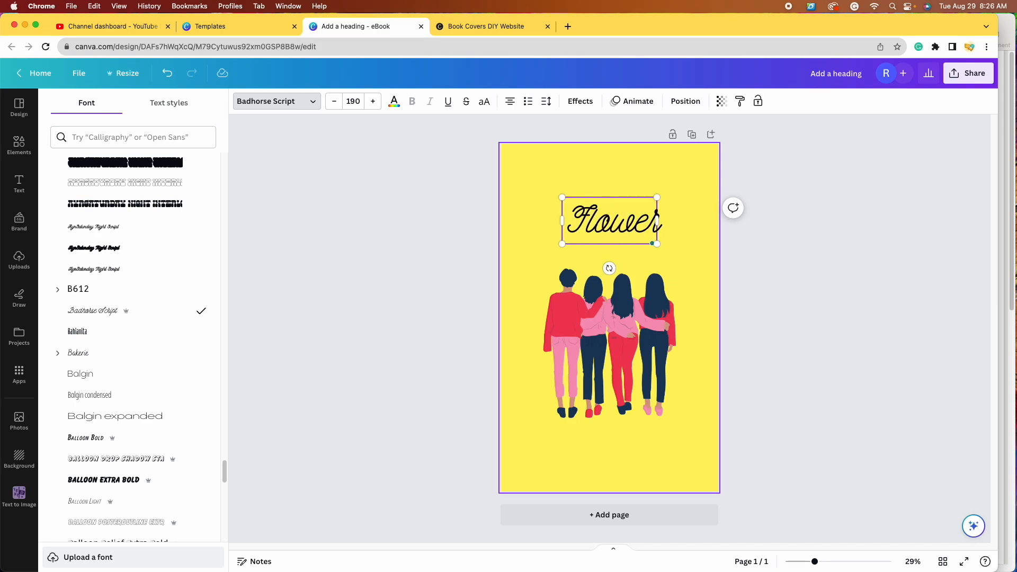
{"action": "key", "text": "BackSpace"}
{"action": "key", "text": "BackSpace"}
{"action": "key", "text": "BackSpace"}
{"action": "key", "text": "BackSpace"}
{"action": "key", "text": "BackSpace"}
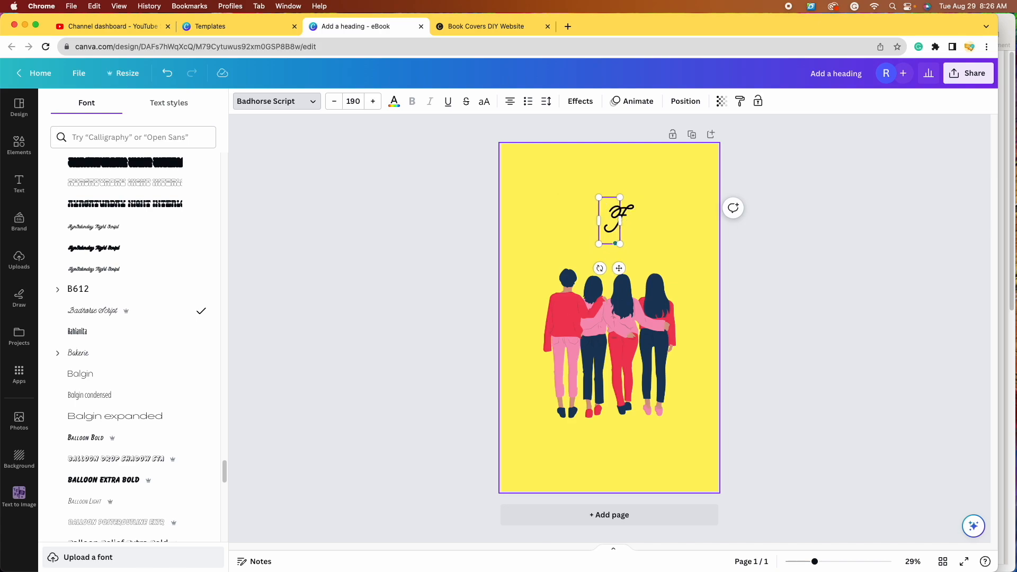
{"action": "type", "text": "LOWER"}
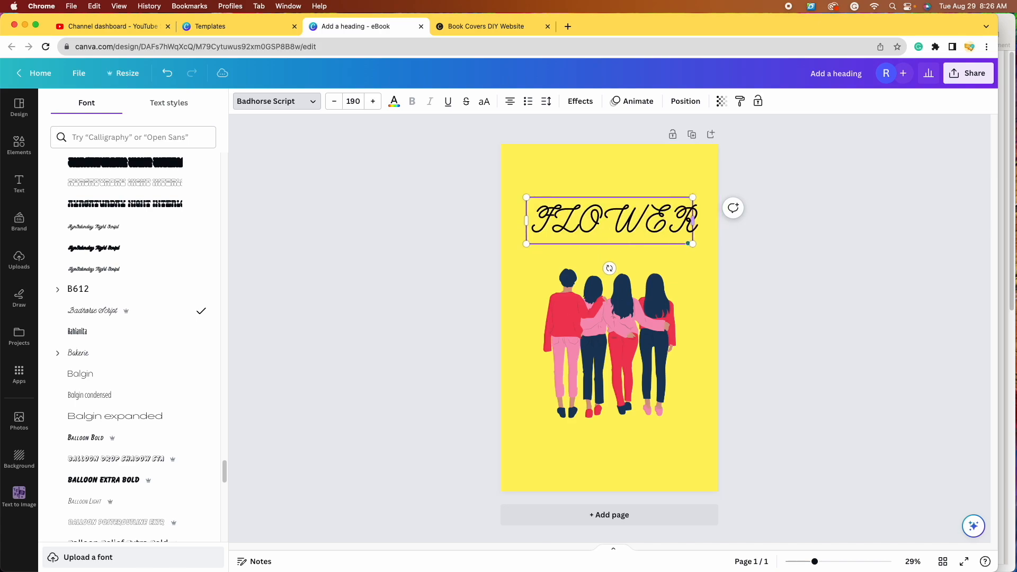
{"action": "scroll", "coordinate": [166, 352], "scroll_direction": "down", "scroll_amount": 2}
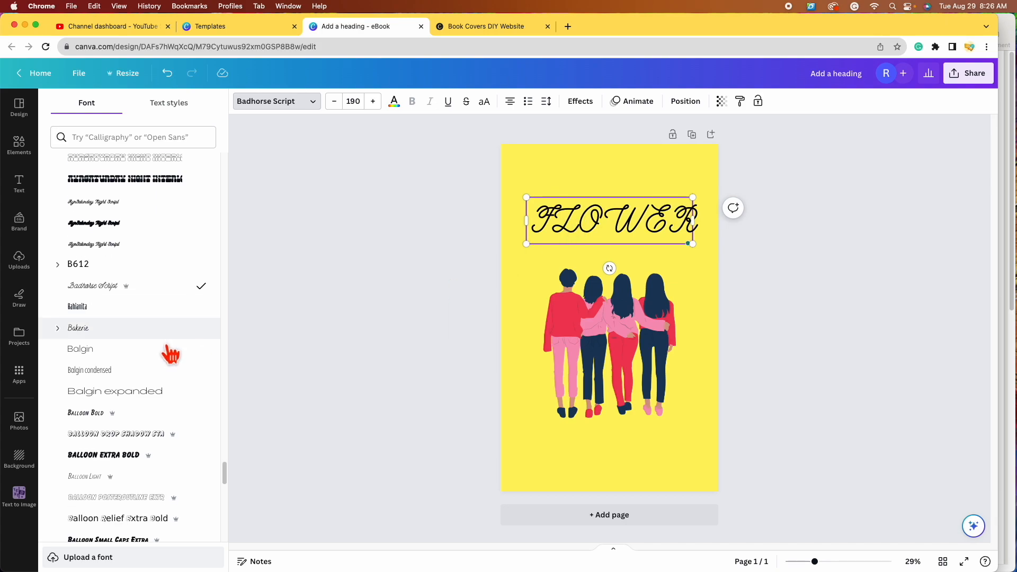
{"action": "left_click", "coordinate": [126, 443]}
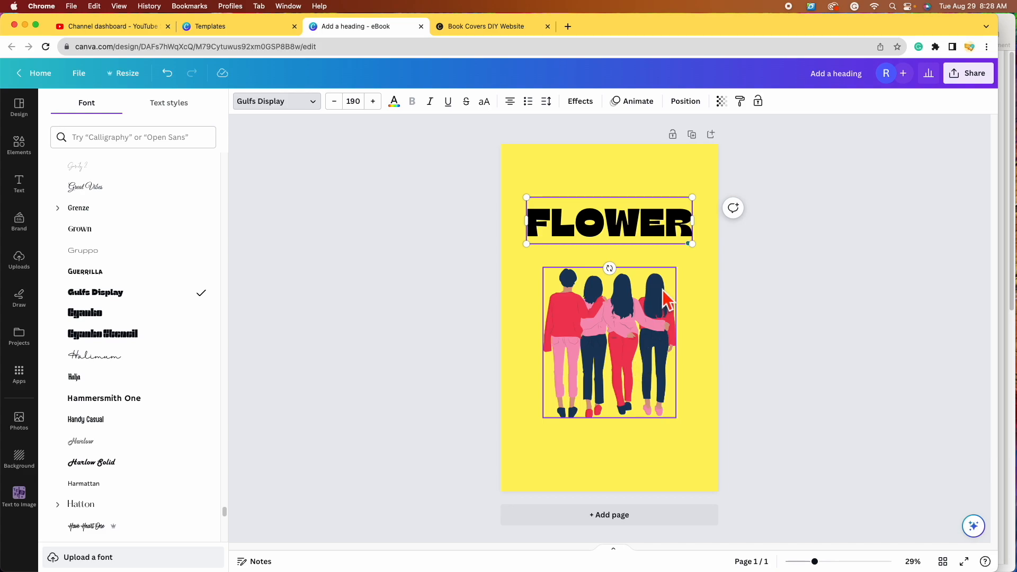
{"action": "left_click", "coordinate": [825, 567]}
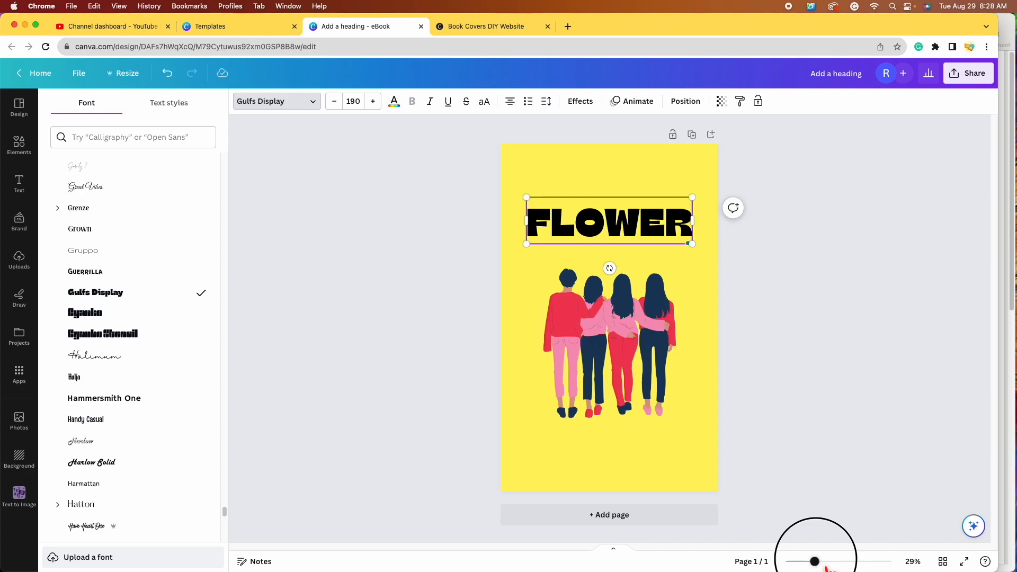
{"action": "left_click_drag", "start_coordinate": [826, 566], "coordinate": [855, 564]}
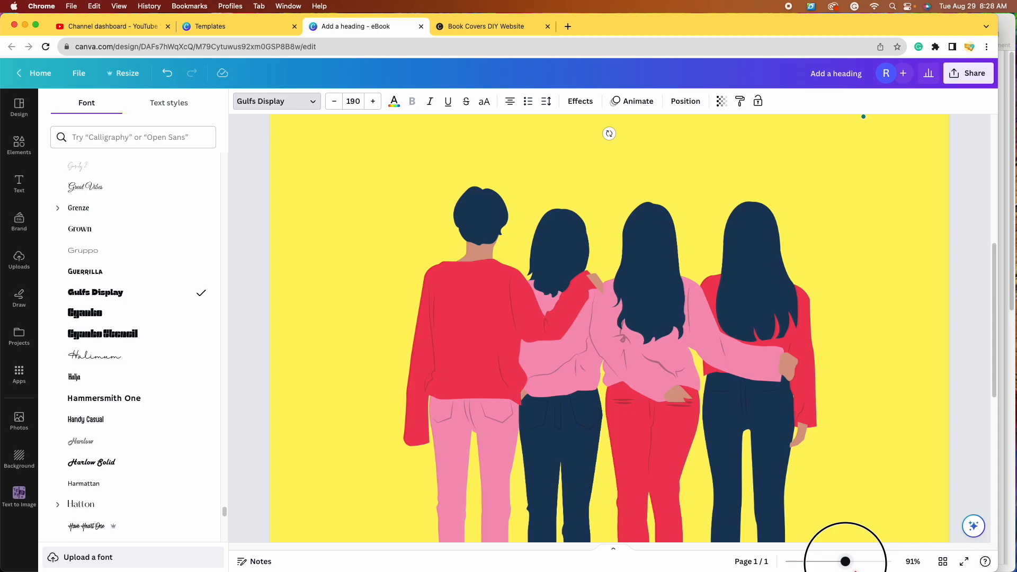
{"action": "scroll", "coordinate": [655, 343], "scroll_direction": "up", "scroll_amount": 3}
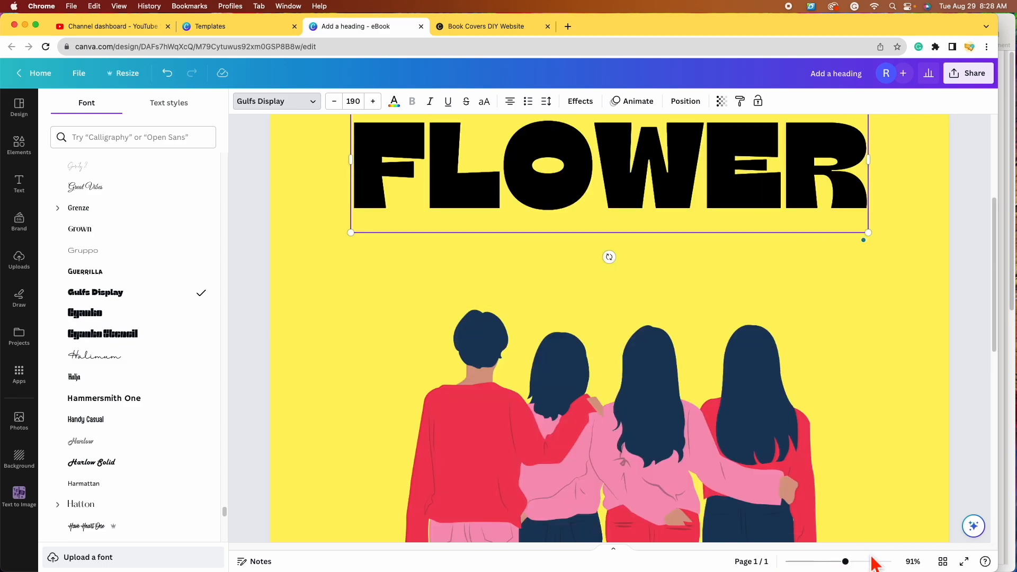
{"action": "left_click_drag", "start_coordinate": [858, 567], "coordinate": [832, 567]}
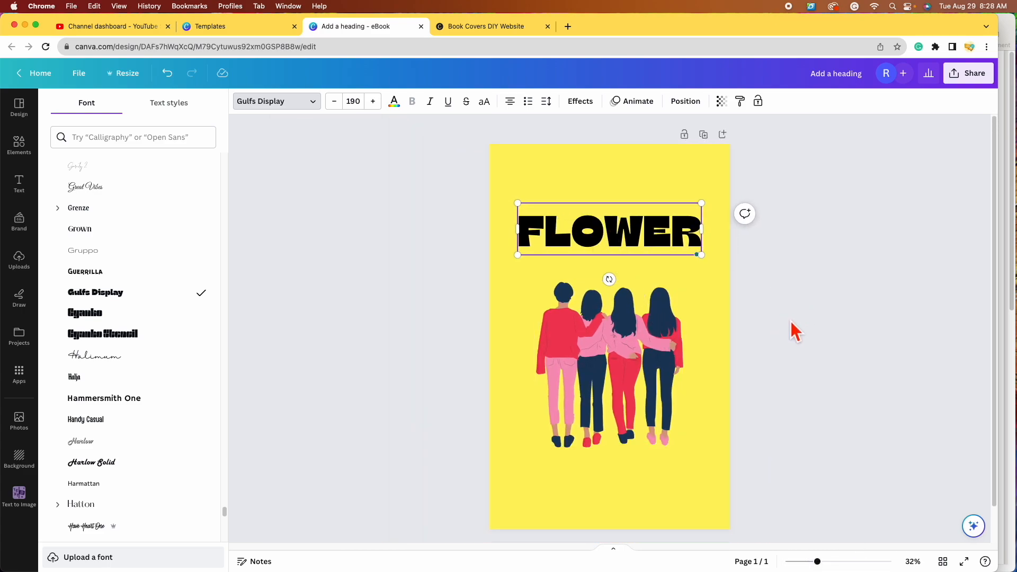
{"action": "left_click", "coordinate": [822, 320]}
{"action": "left_click", "coordinate": [620, 229]}
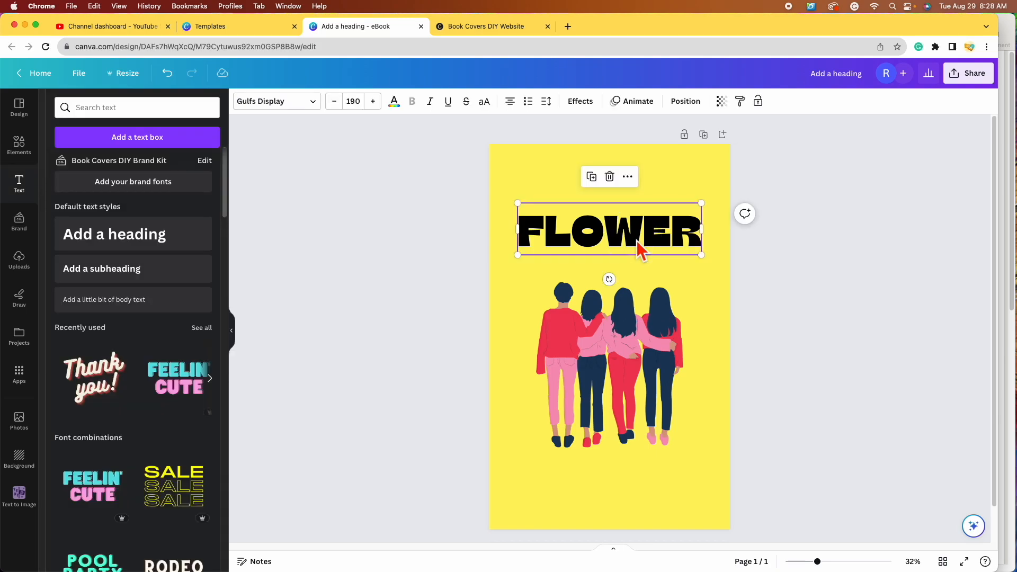
Step: Recolour FLOWER dark navy #1B3C5F, sampled from the friends' hair after trying the shirt red
{"action": "left_click", "coordinate": [408, 109]}
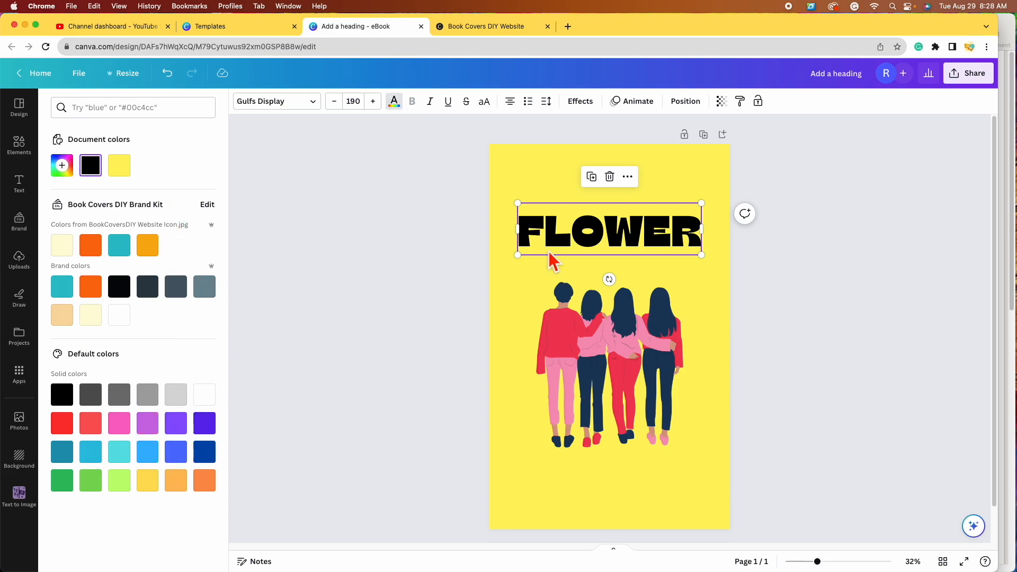
{"action": "left_click", "coordinate": [70, 174]}
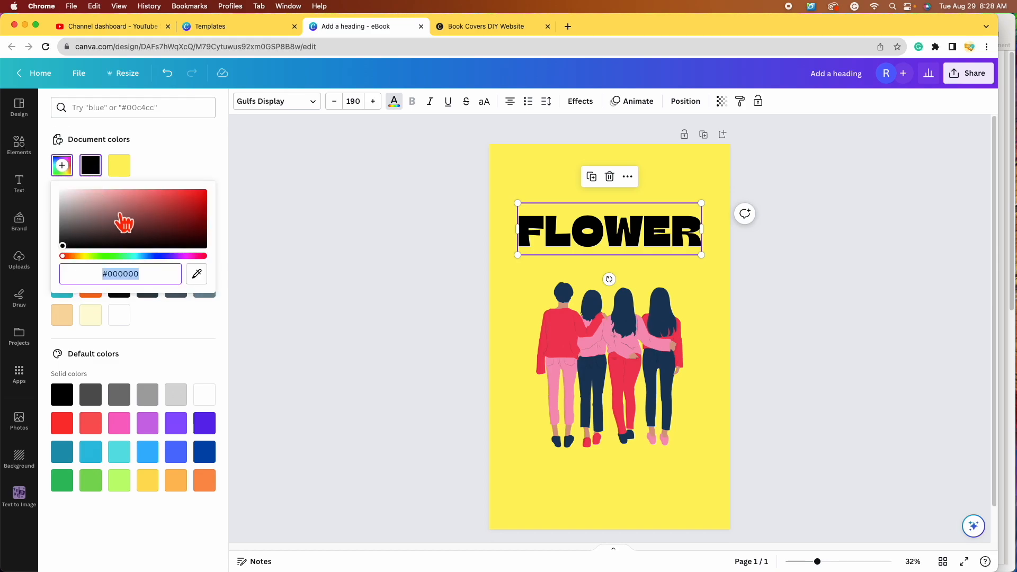
{"action": "left_click", "coordinate": [208, 282]}
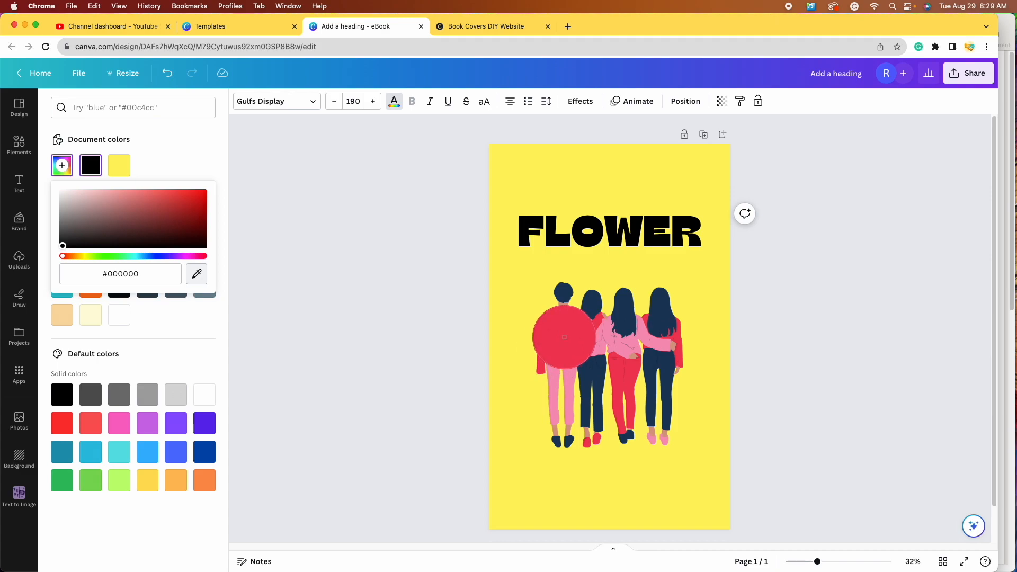
{"action": "left_click", "coordinate": [564, 337]}
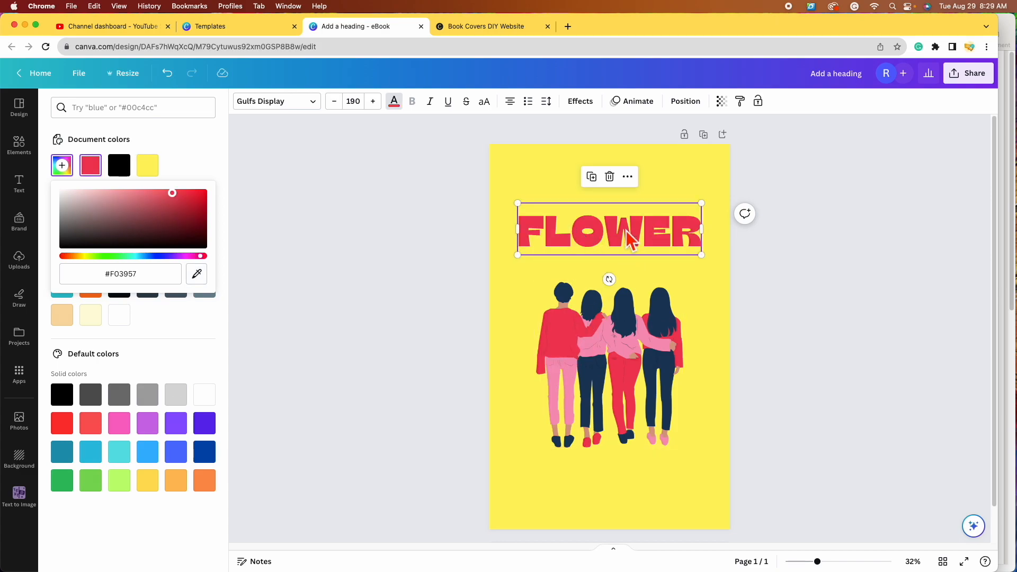
{"action": "left_click", "coordinate": [207, 281]}
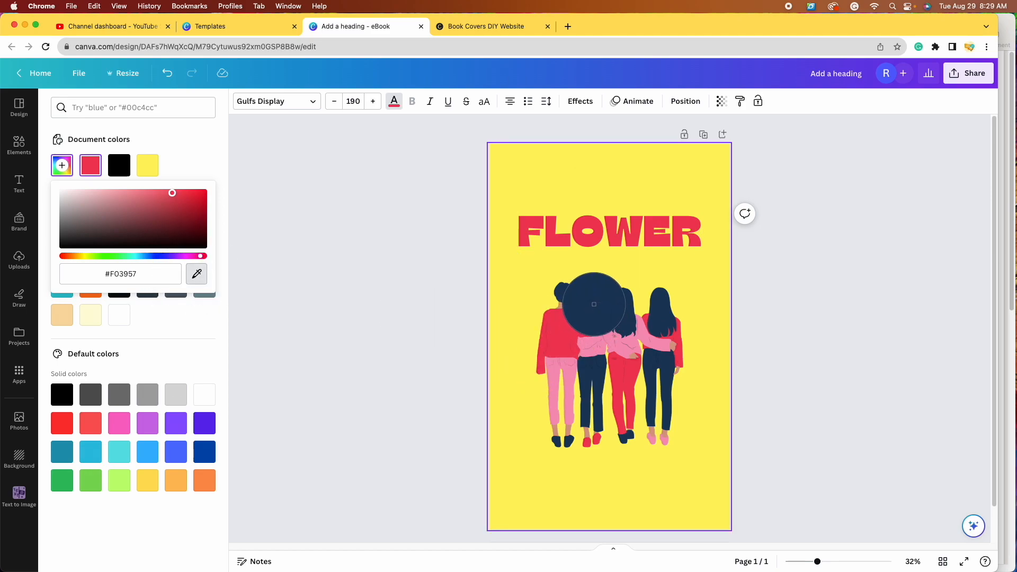
{"action": "left_click", "coordinate": [626, 308]}
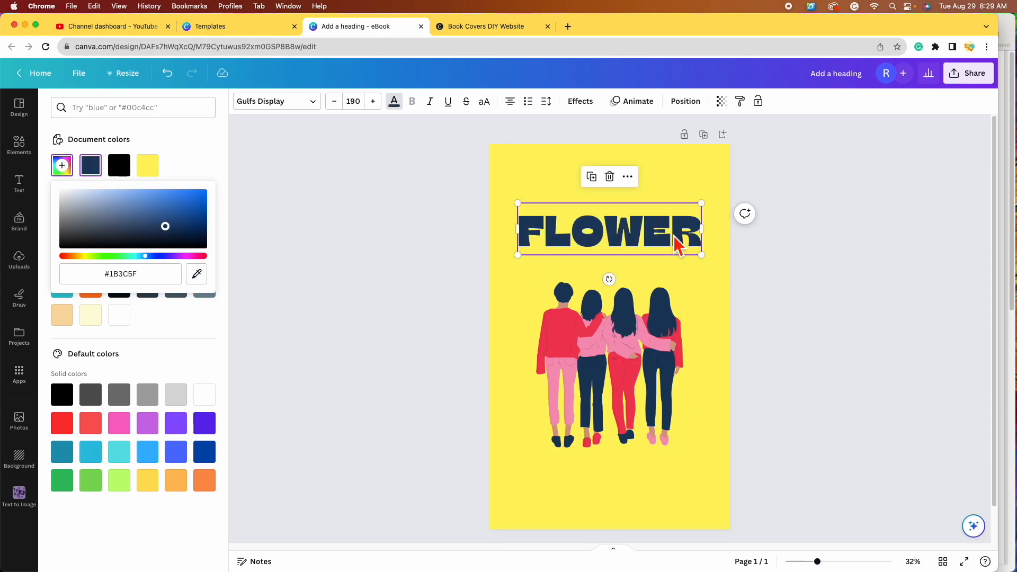
Step: Move FLOWER higher so it sits clear of the four friends
{"action": "left_click_drag", "start_coordinate": [666, 241], "coordinate": [683, 288]}
{"action": "left_click_drag", "start_coordinate": [826, 564], "coordinate": [854, 562]}
{"action": "left_click_drag", "start_coordinate": [369, 175], "coordinate": [333, 185]}
{"action": "left_click_drag", "start_coordinate": [855, 561], "coordinate": [818, 561]}
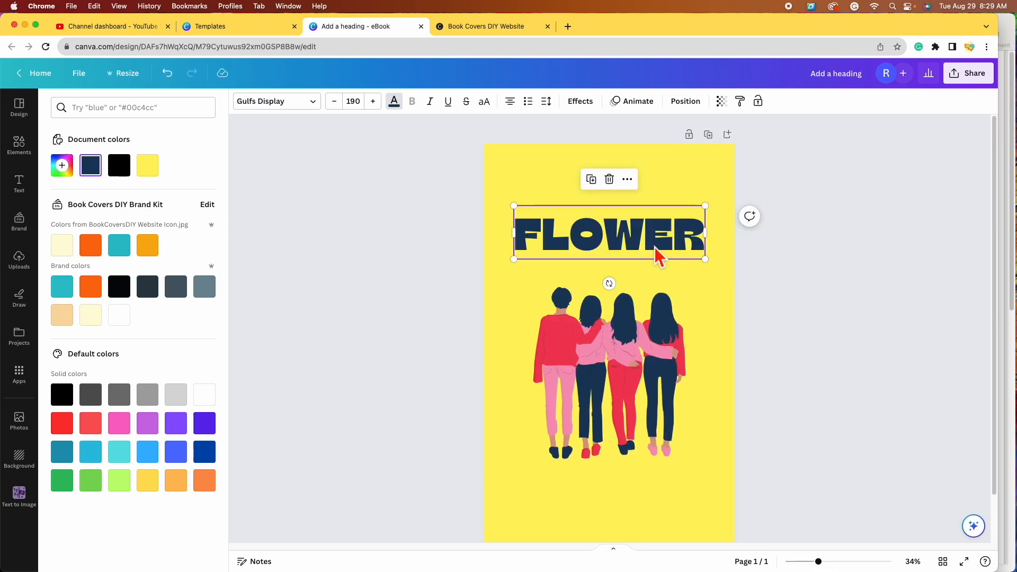
Step: Resize FLOWER to font size 199 and place it just above the friends, slightly right
{"action": "mouse_move", "coordinate": [649, 232]}
{"action": "left_mouse_down"}
{"action": "mouse_move", "coordinate": [662, 235]}
{"action": "mouse_move", "coordinate": [652, 237]}
{"action": "left_mouse_up"}
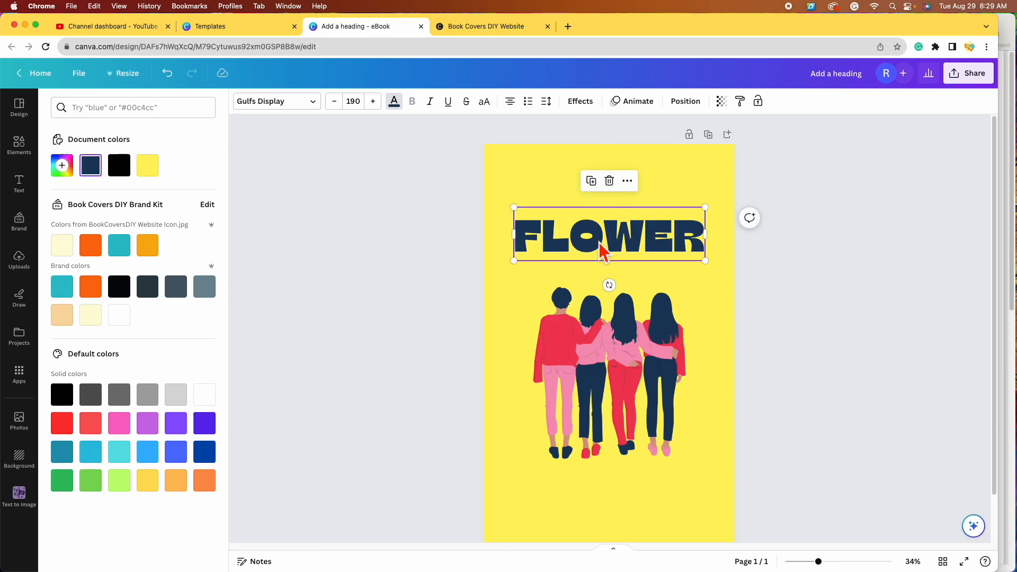
{"action": "left_click_drag", "start_coordinate": [705, 261], "coordinate": [715, 268]}
{"action": "left_click_drag", "start_coordinate": [514, 262], "coordinate": [510, 263]}
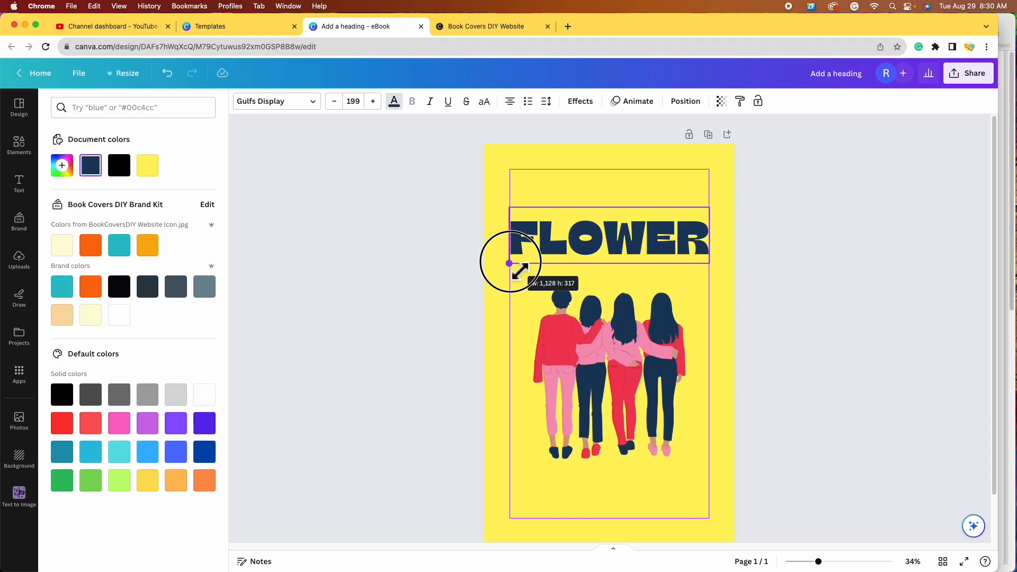
{"action": "left_click_drag", "start_coordinate": [510, 263], "coordinate": [510, 264]}
{"action": "left_click", "coordinate": [612, 234]}
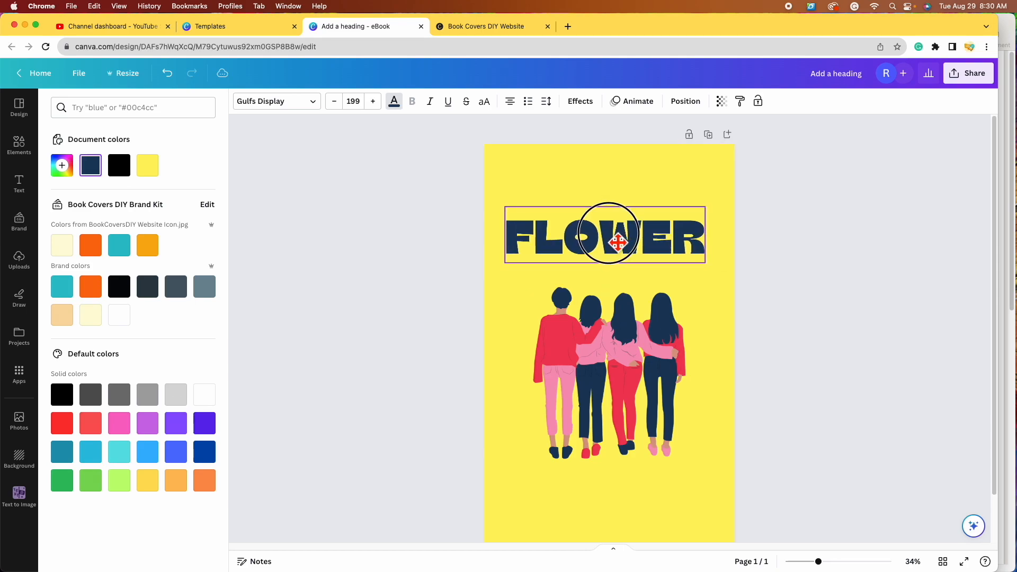
{"action": "left_click_drag", "start_coordinate": [614, 234], "coordinate": [667, 253]}
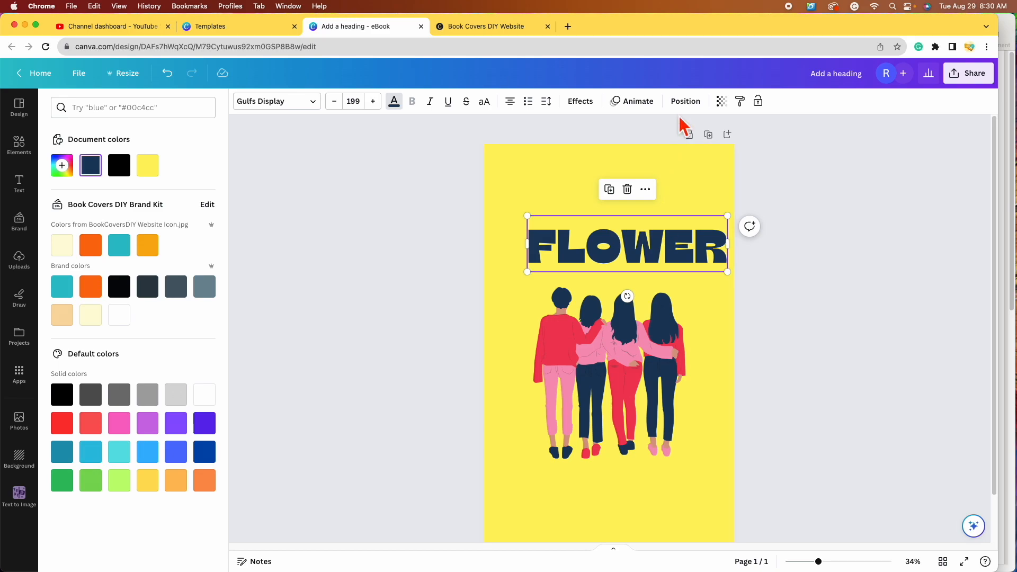
Step: Centre FLOWER horizontally on the page at X 141 px using Align to page
{"action": "left_click", "coordinate": [694, 103]}
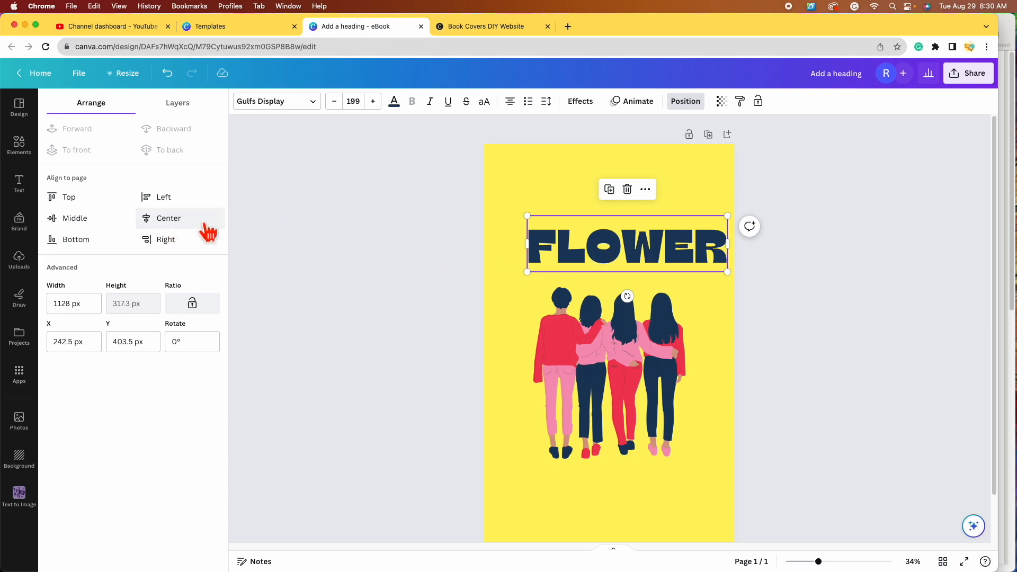
{"action": "left_click", "coordinate": [185, 225]}
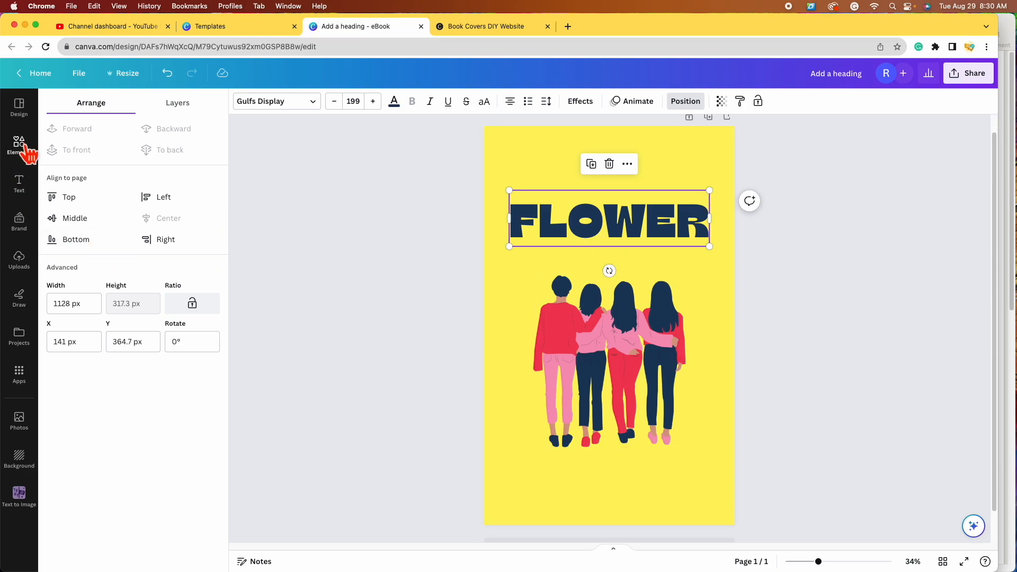
{"action": "left_click", "coordinate": [20, 183]}
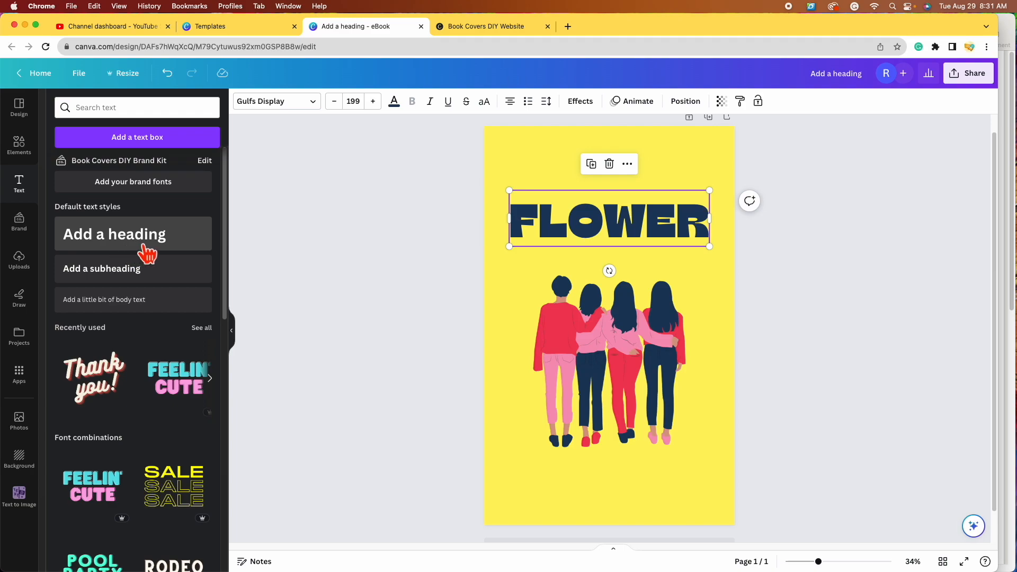
Step: Add a subheading reading 'THE' and move it above FLOWER
{"action": "left_click", "coordinate": [142, 283]}
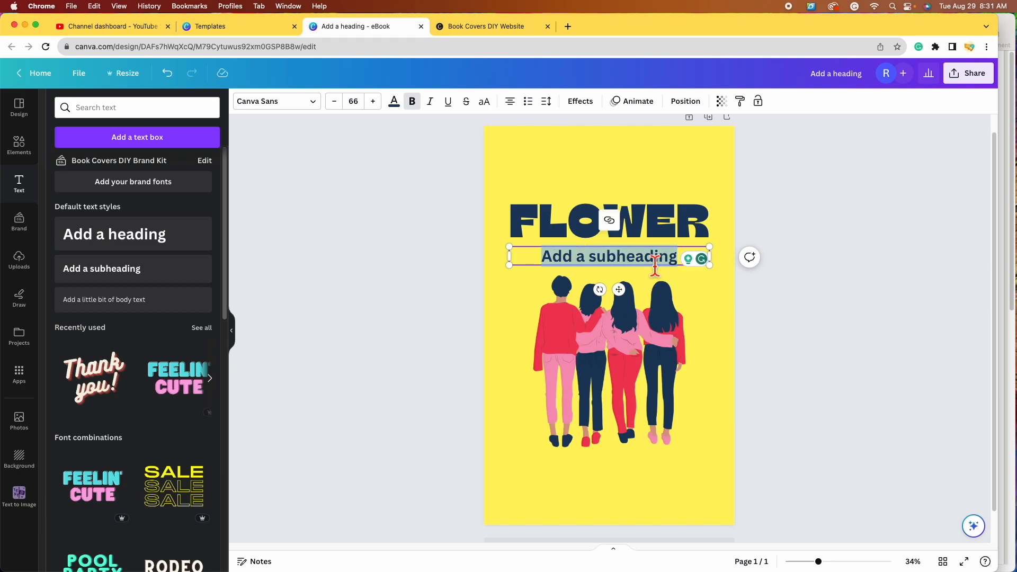
{"action": "type", "text": "THE"}
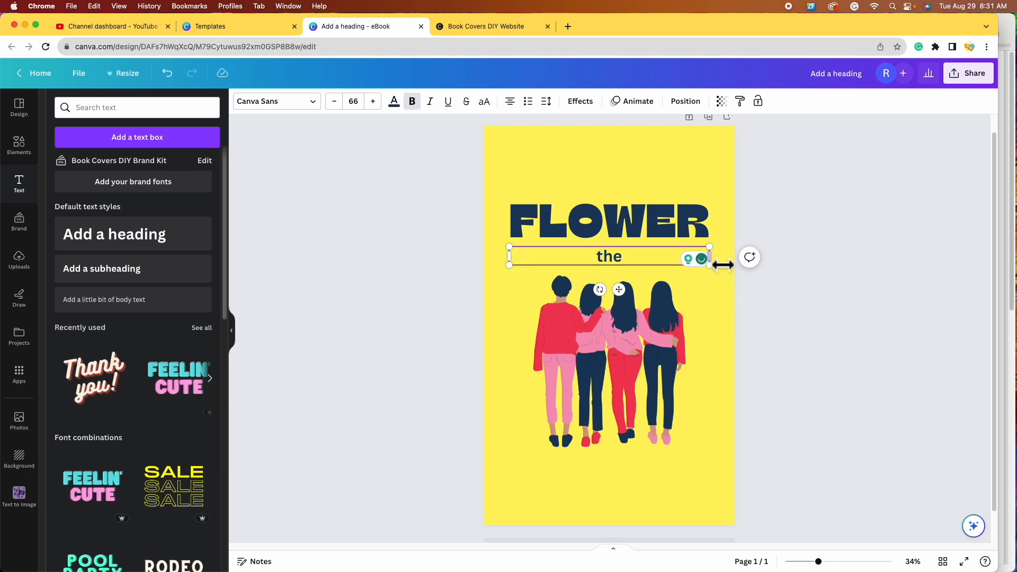
{"action": "left_click", "coordinate": [817, 315]}
{"action": "left_click", "coordinate": [631, 257]}
{"action": "left_click_drag", "start_coordinate": [631, 256], "coordinate": [618, 200]}
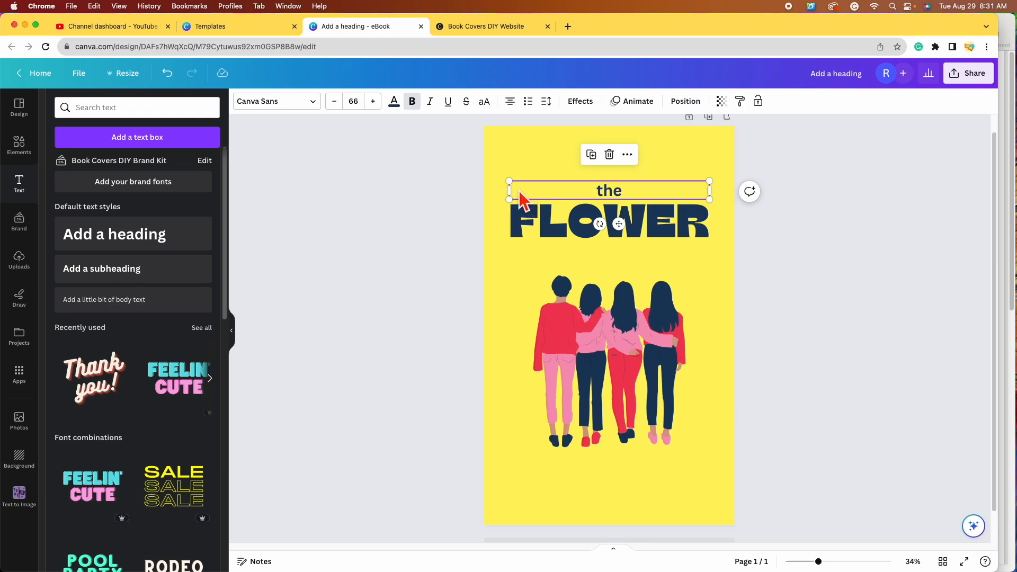
Step: Left-align 'the' and narrow its box to line up with FLOWER's left edge
{"action": "left_click", "coordinate": [513, 105]}
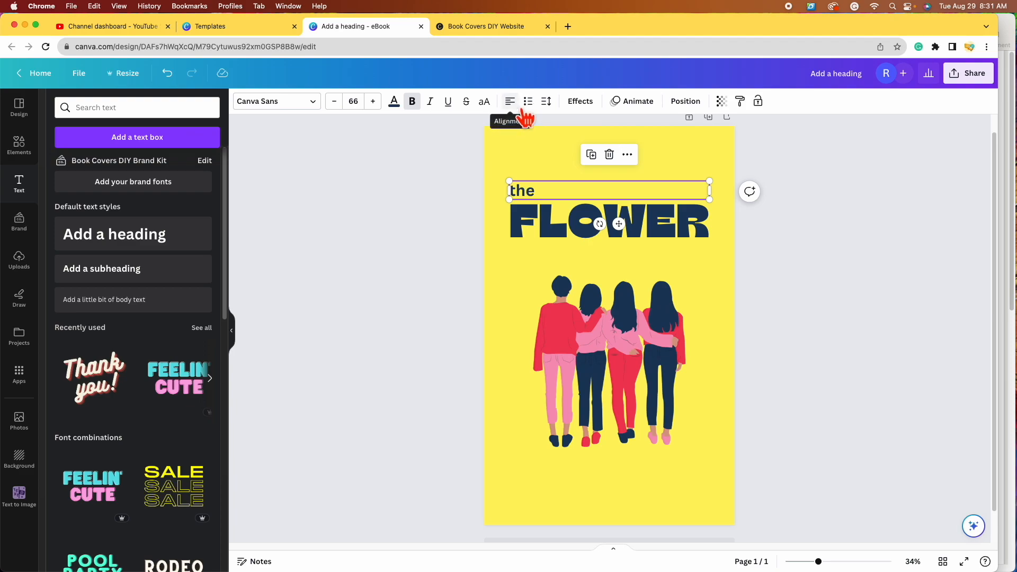
{"action": "left_click", "coordinate": [524, 110]}
{"action": "left_click", "coordinate": [527, 118]}
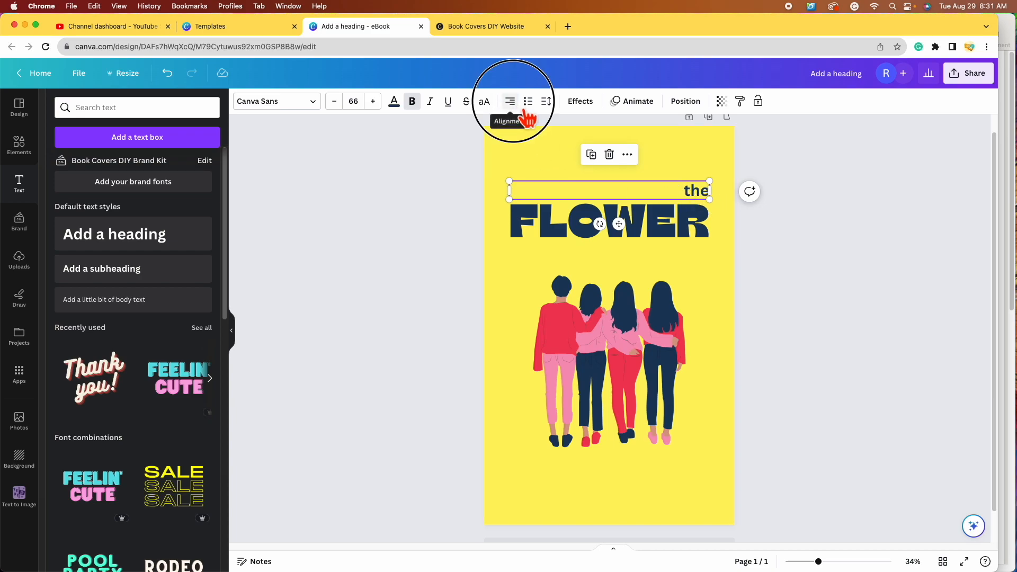
{"action": "left_click", "coordinate": [524, 111]}
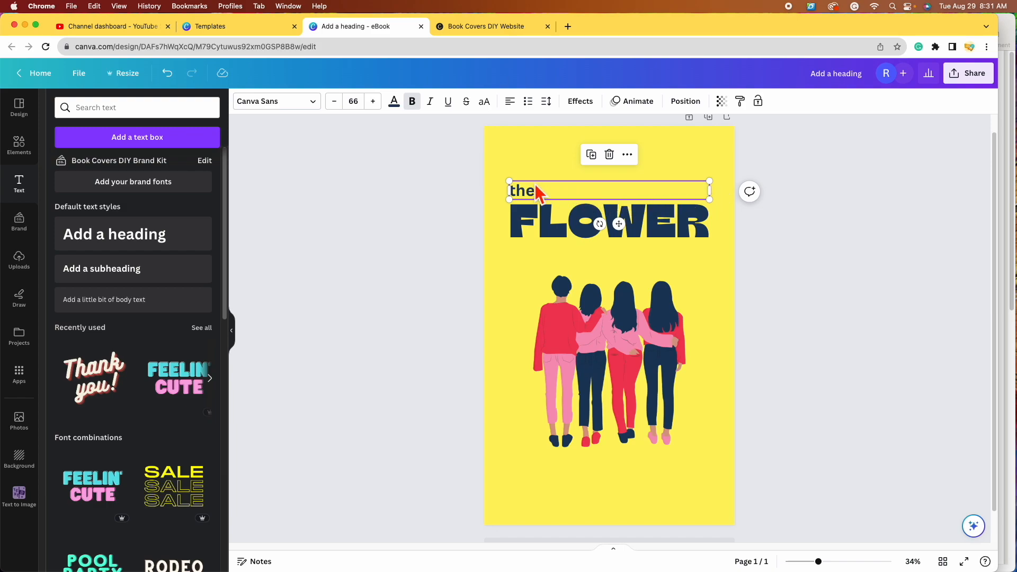
{"action": "left_click", "coordinate": [720, 196]}
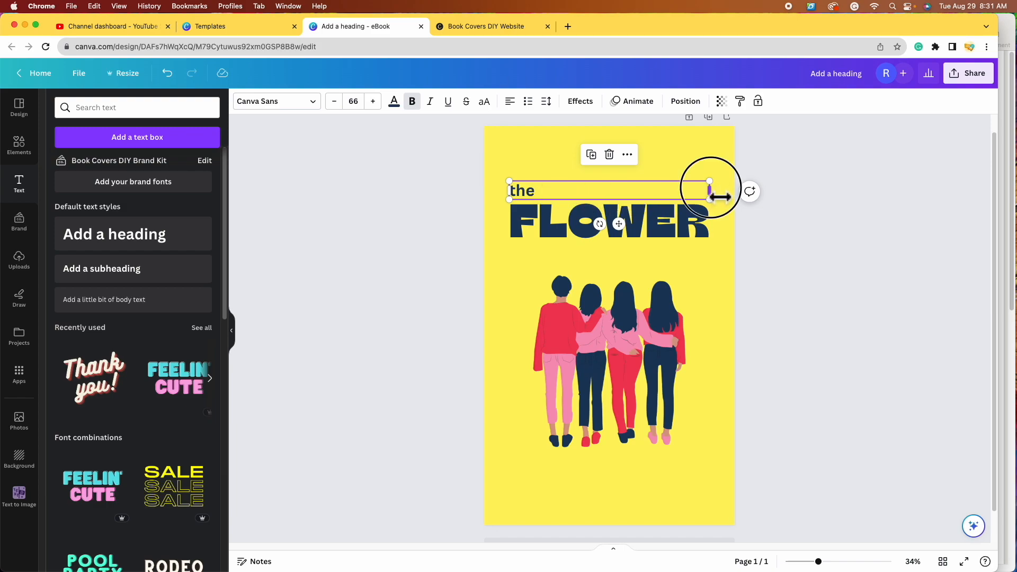
{"action": "left_click_drag", "start_coordinate": [720, 196], "coordinate": [556, 196]}
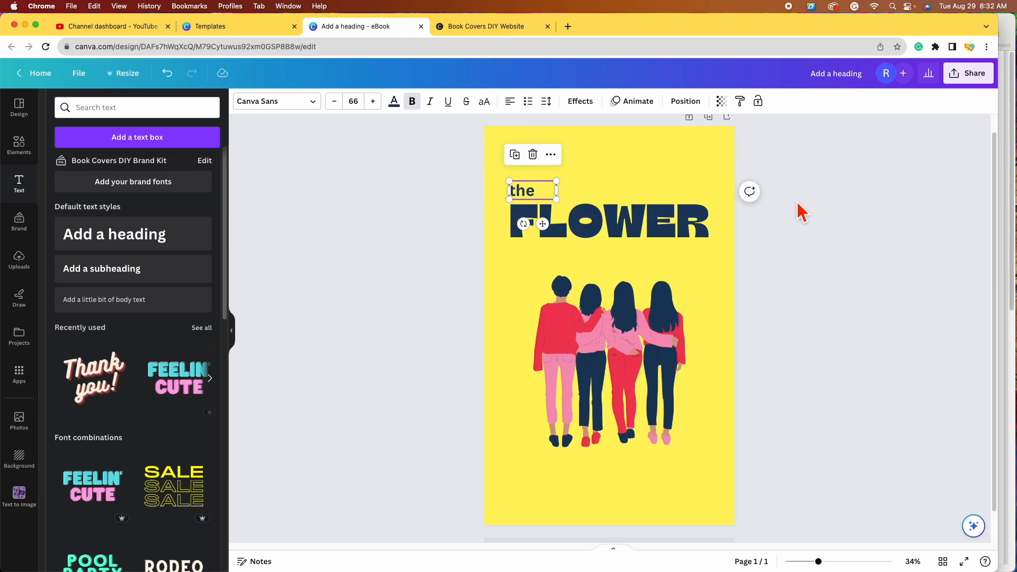
{"action": "left_click", "coordinate": [812, 291]}
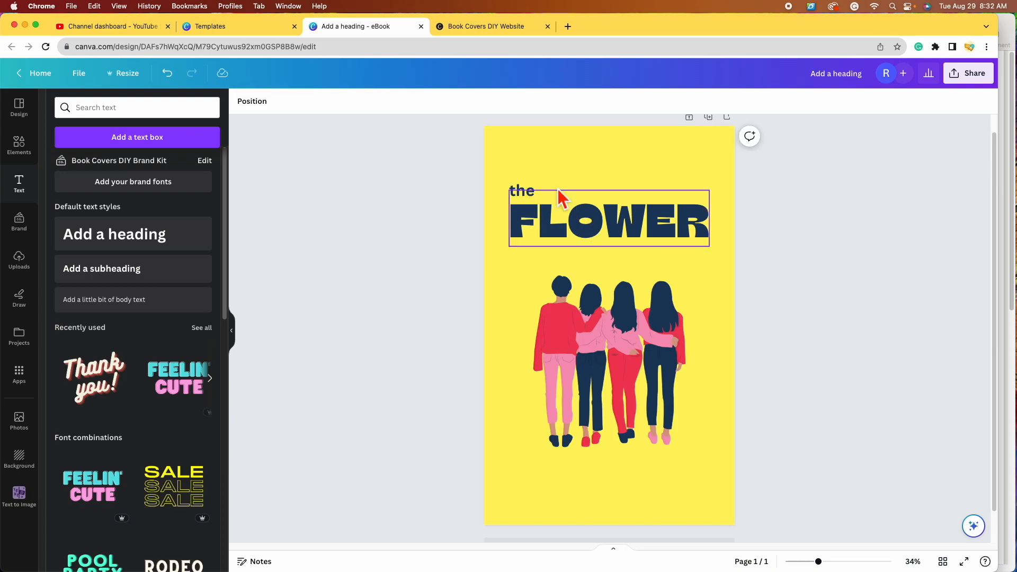
{"action": "left_click", "coordinate": [533, 195]}
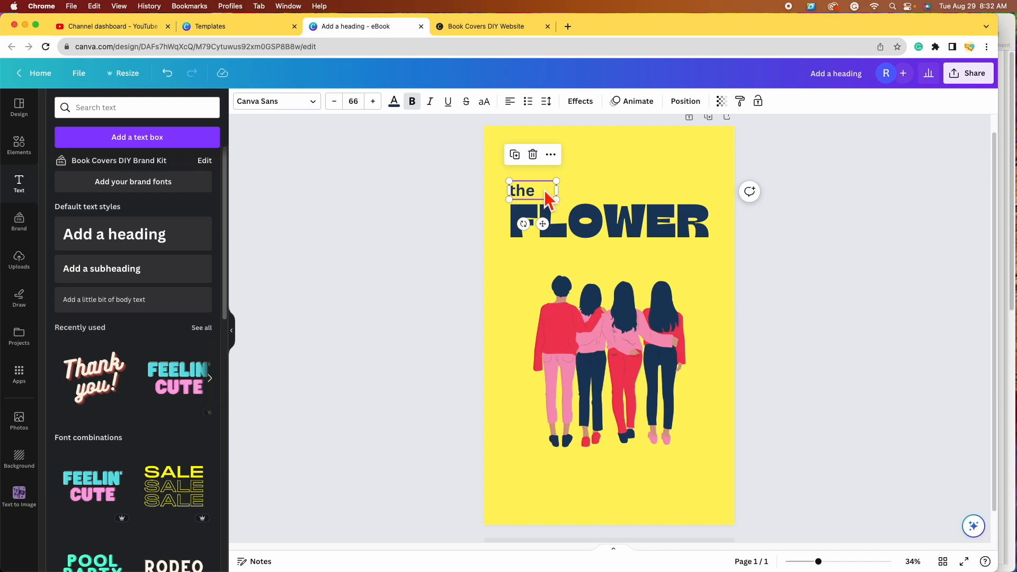
Step: Change the font of 'the' to Gochi Hand
{"action": "left_click", "coordinate": [319, 109]}
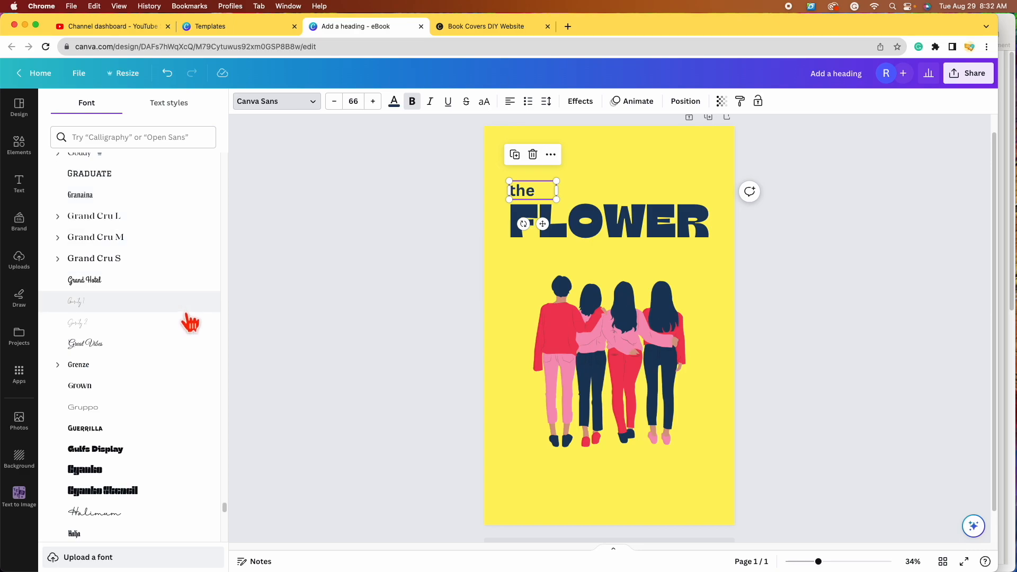
{"action": "scroll", "coordinate": [195, 347], "scroll_direction": "up", "scroll_amount": 3}
{"action": "scroll", "coordinate": [195, 349], "scroll_direction": "up", "scroll_amount": 5}
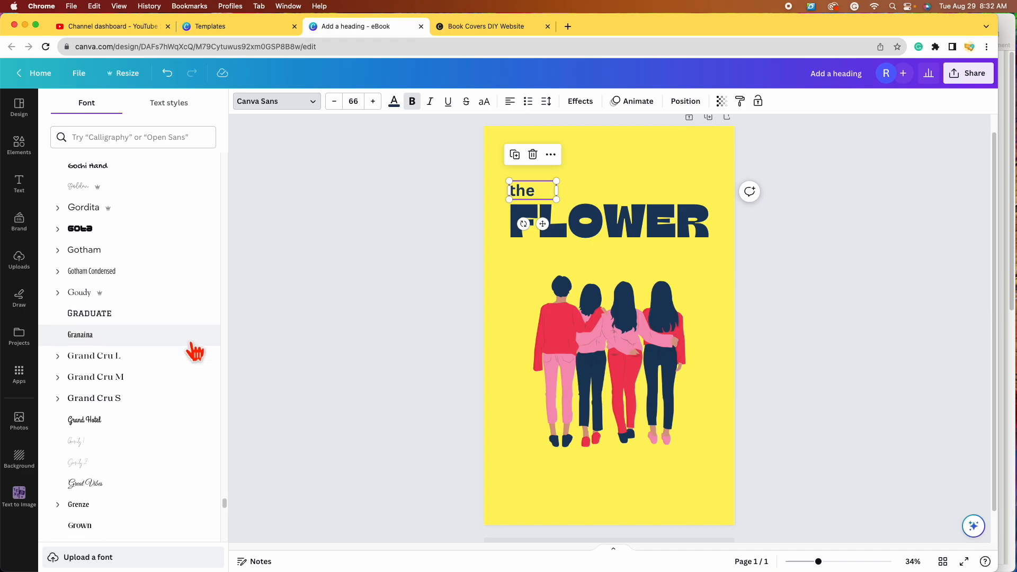
{"action": "scroll", "coordinate": [181, 407], "scroll_direction": "down", "scroll_amount": 4}
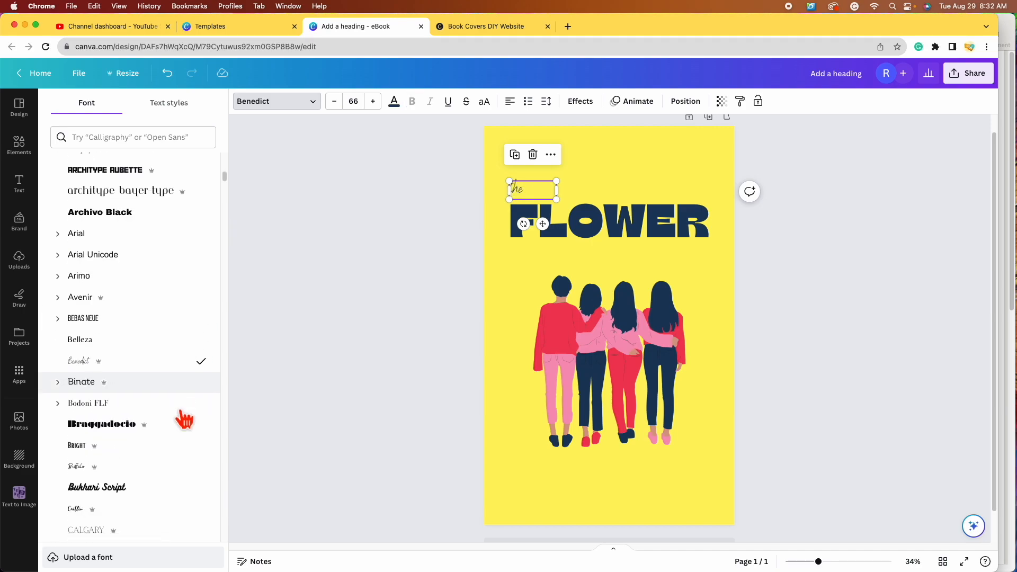
{"action": "left_click", "coordinate": [187, 405]}
{"action": "left_click", "coordinate": [157, 417]}
{"action": "scroll", "coordinate": [200, 426], "scroll_direction": "down", "scroll_amount": 4}
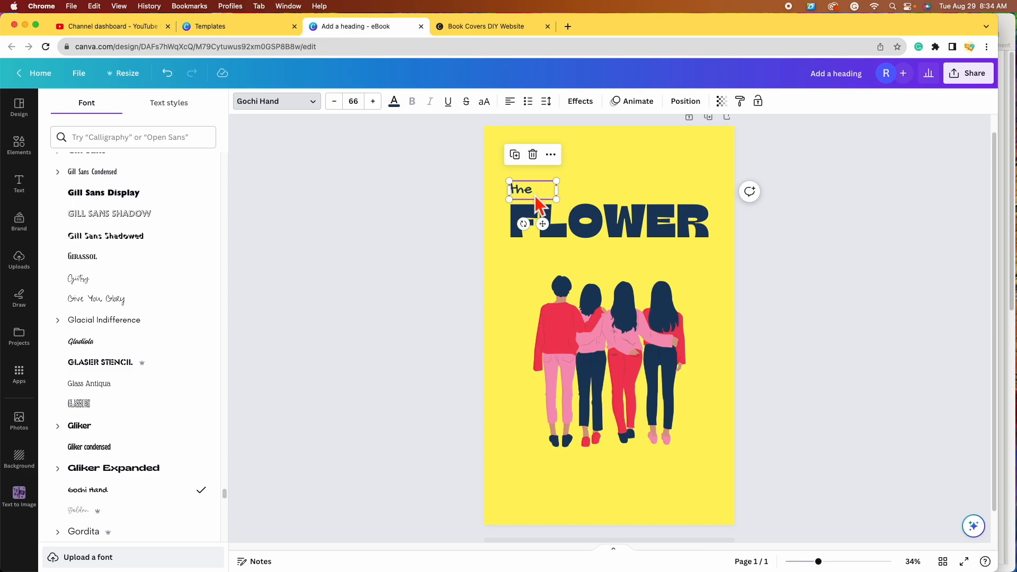
Step: Set 'the' to size 88 and drop it just above FLOWER
{"action": "left_click_drag", "start_coordinate": [557, 181], "coordinate": [577, 173]}
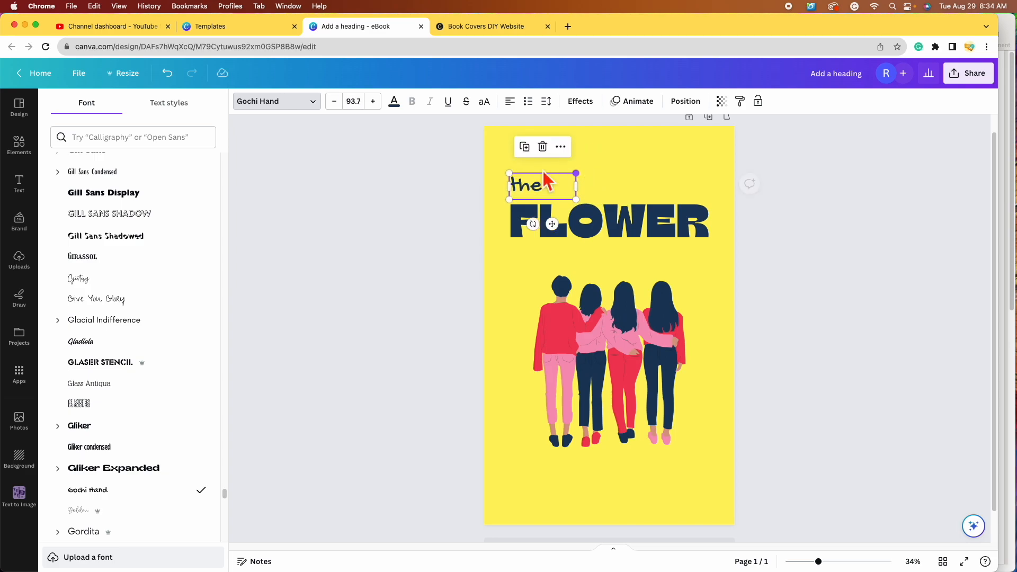
{"action": "left_click", "coordinate": [366, 109]}
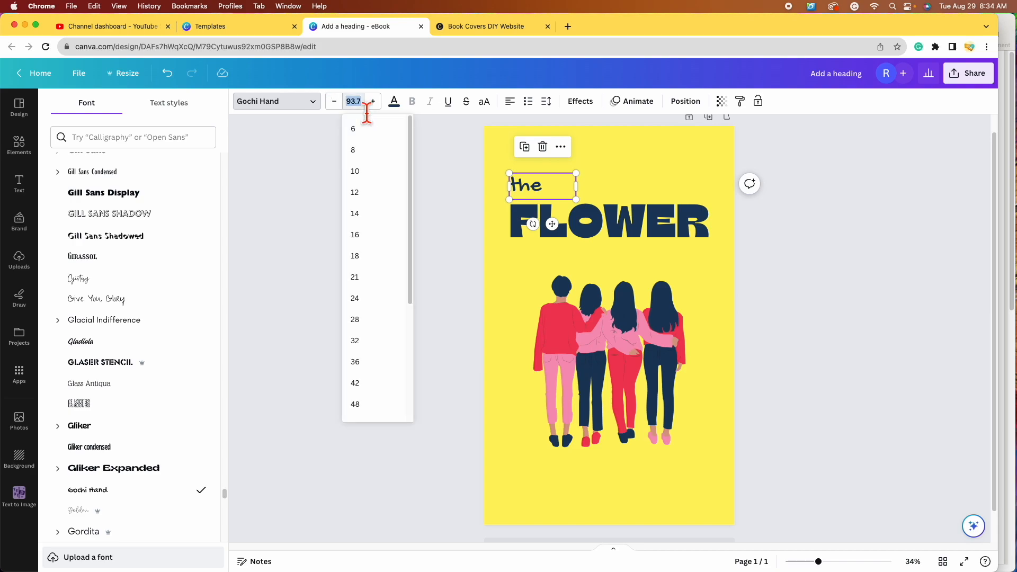
{"action": "scroll", "coordinate": [393, 347], "scroll_direction": "down", "scroll_amount": 3}
{"action": "left_click", "coordinate": [382, 325]}
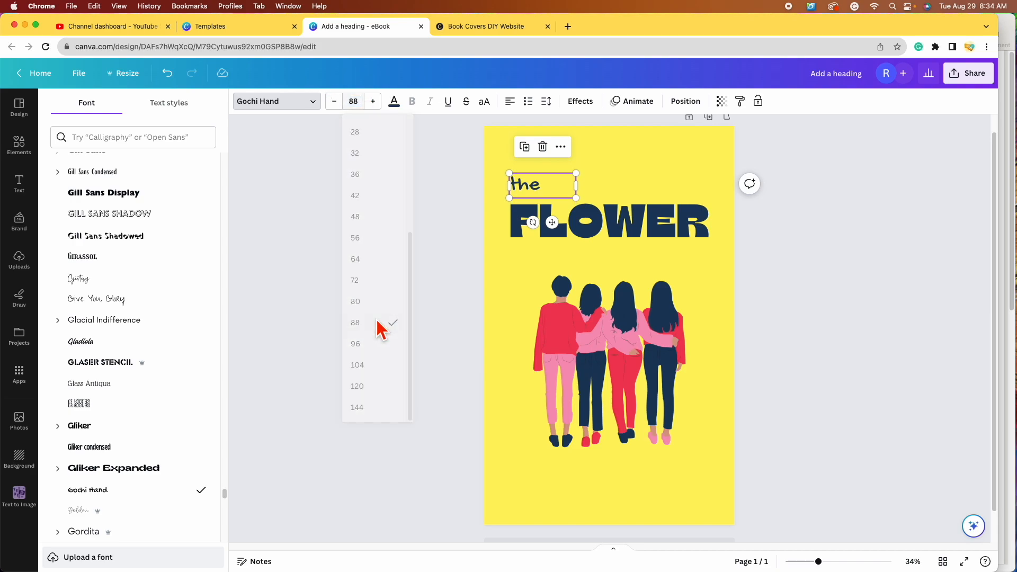
{"action": "left_click", "coordinate": [372, 101]}
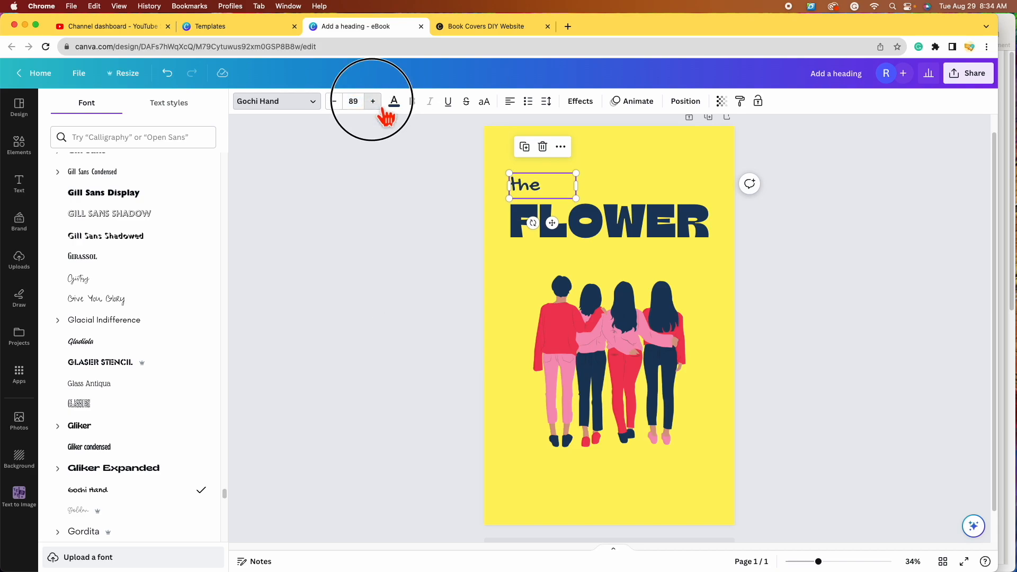
{"action": "left_click", "coordinate": [334, 102]}
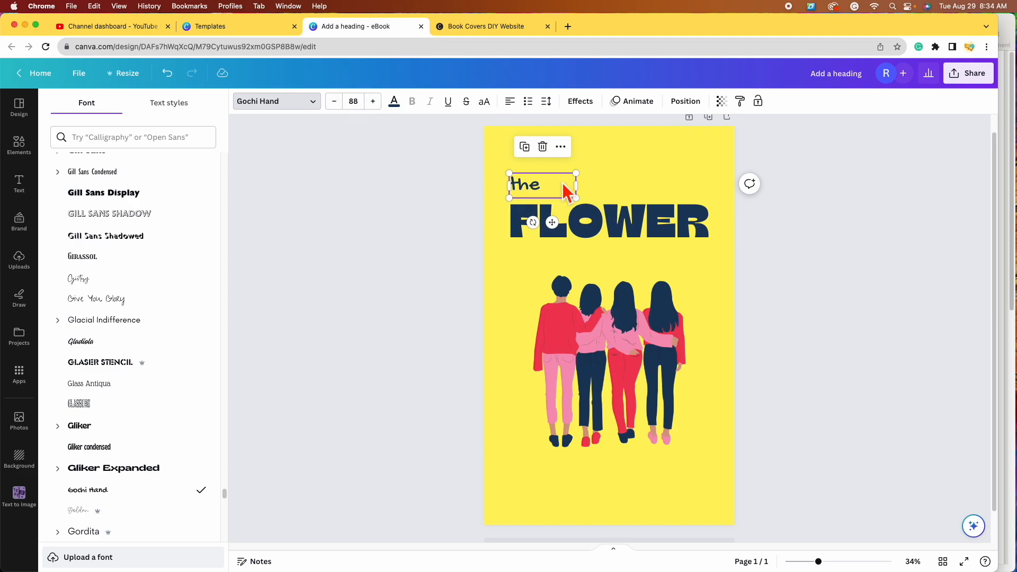
{"action": "left_click_drag", "start_coordinate": [552, 187], "coordinate": [558, 195]}
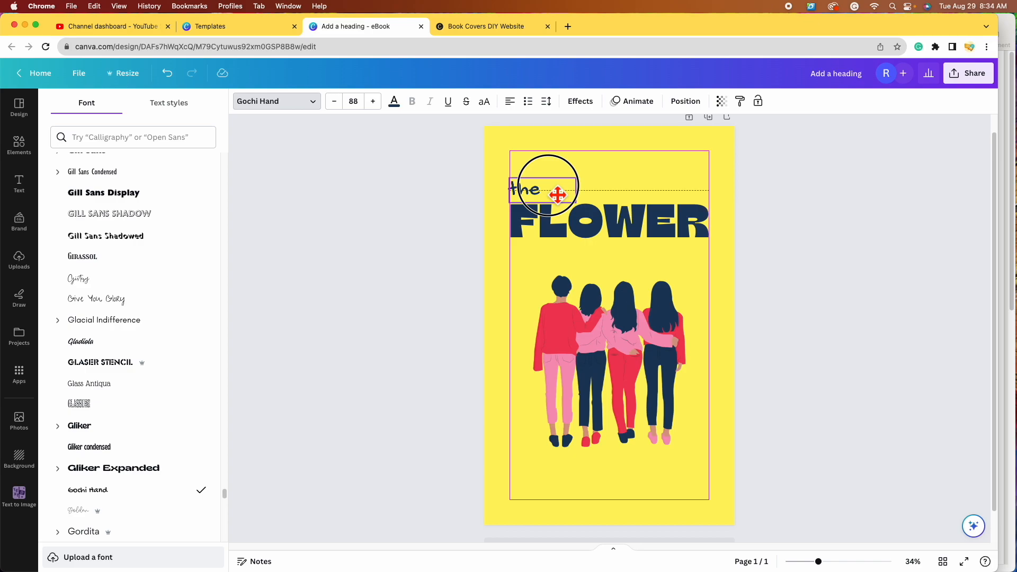
{"action": "left_click_drag", "start_coordinate": [558, 195], "coordinate": [553, 196]}
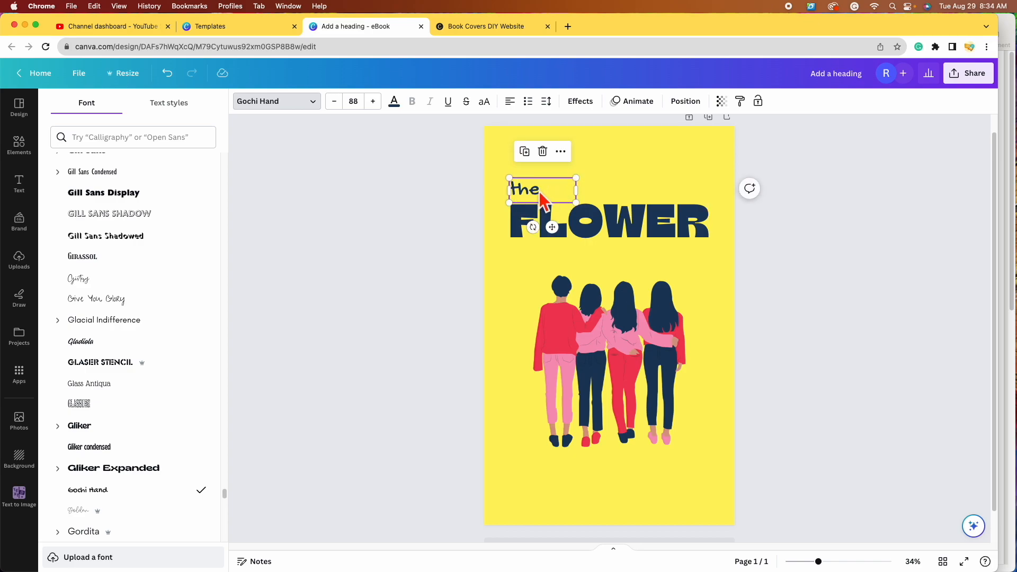
Step: Colour 'the' red, sampled from the first girl's shirt with the eyedropper
{"action": "left_click", "coordinate": [403, 109]}
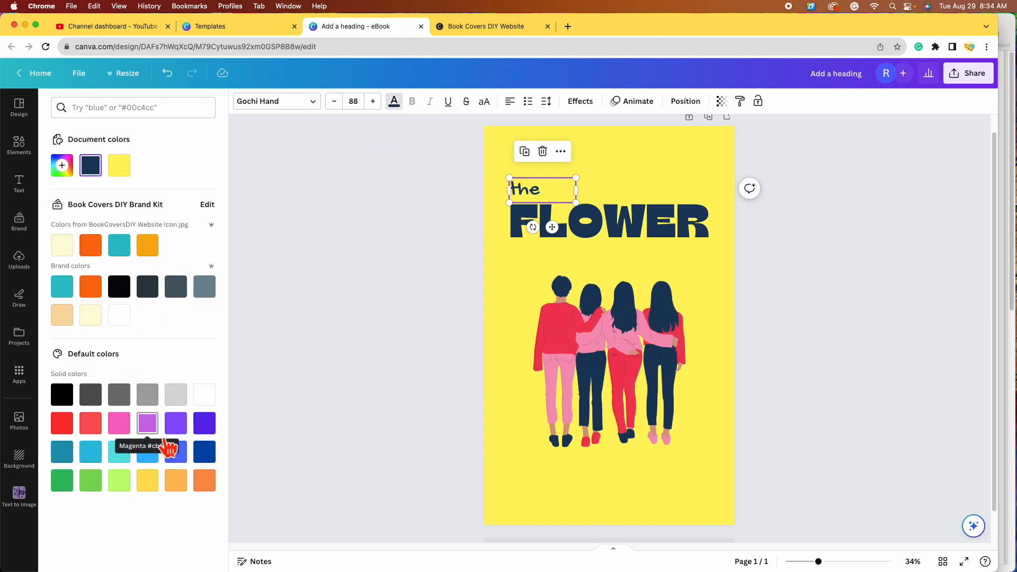
{"action": "left_click", "coordinate": [65, 166]}
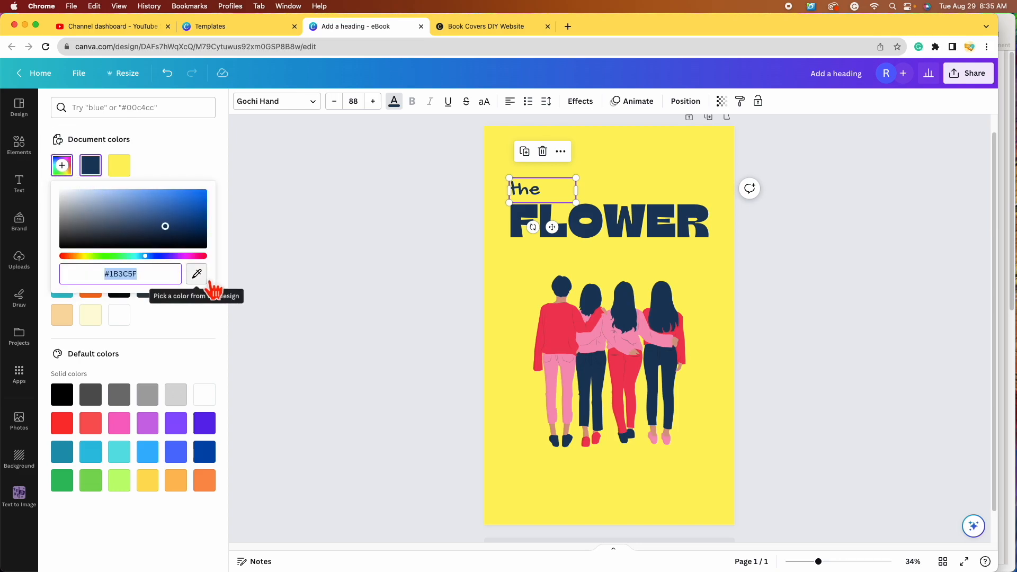
{"action": "left_click", "coordinate": [199, 277]}
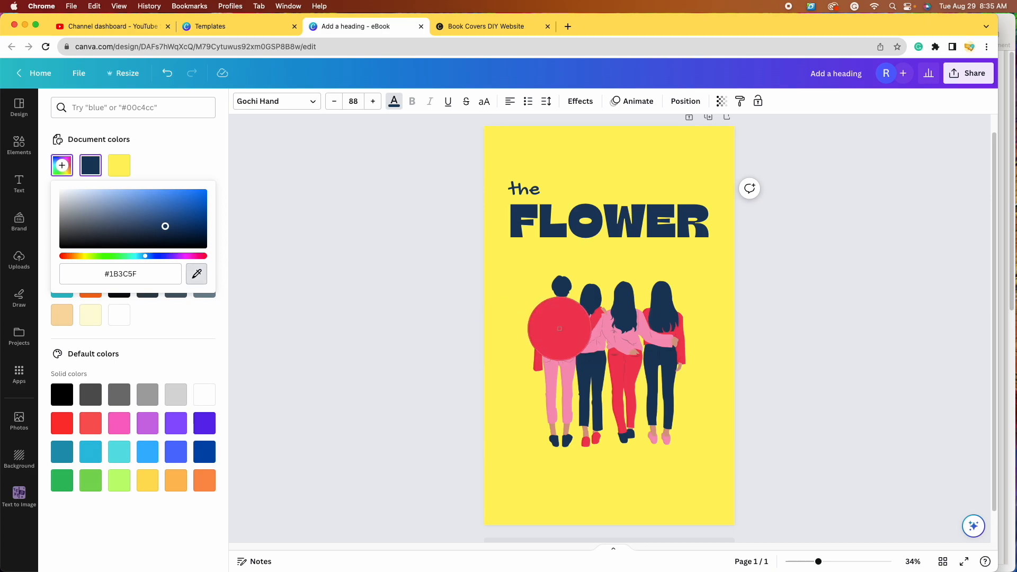
{"action": "left_click", "coordinate": [560, 332]}
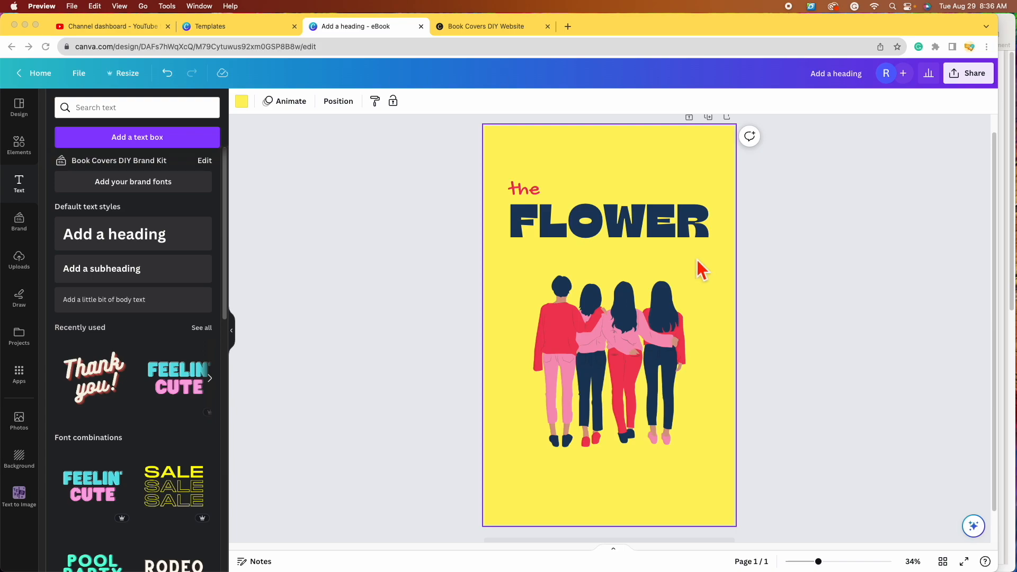
{"action": "left_click", "coordinate": [537, 193]}
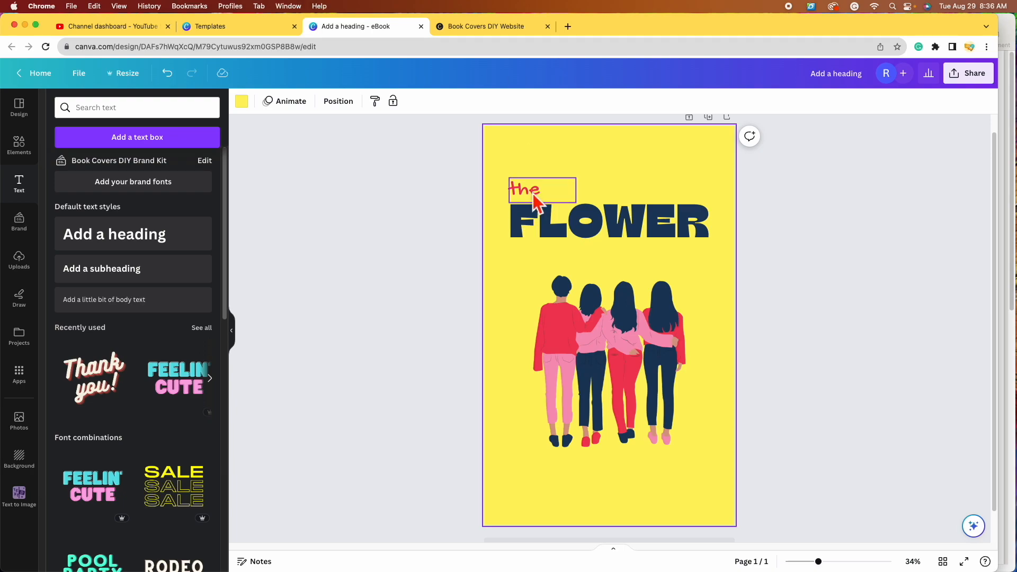
Step: Duplicate 'the' below FLOWER, change the copy to 'sisters', and right-align it
{"action": "left_click", "coordinate": [532, 192]}
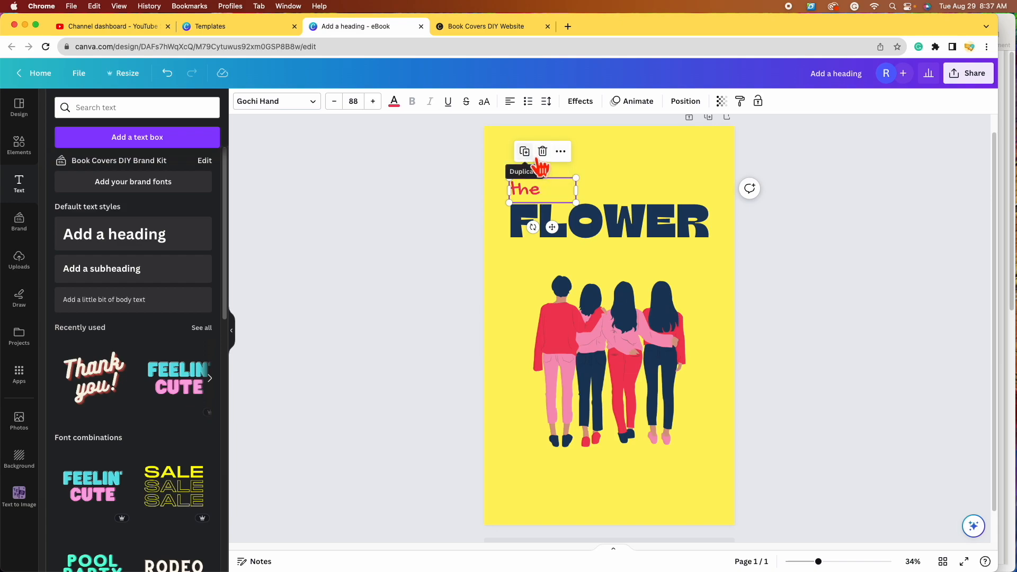
{"action": "left_click", "coordinate": [529, 153]}
{"action": "left_click_drag", "start_coordinate": [554, 192], "coordinate": [686, 269]}
{"action": "double_click", "coordinate": [668, 260]}
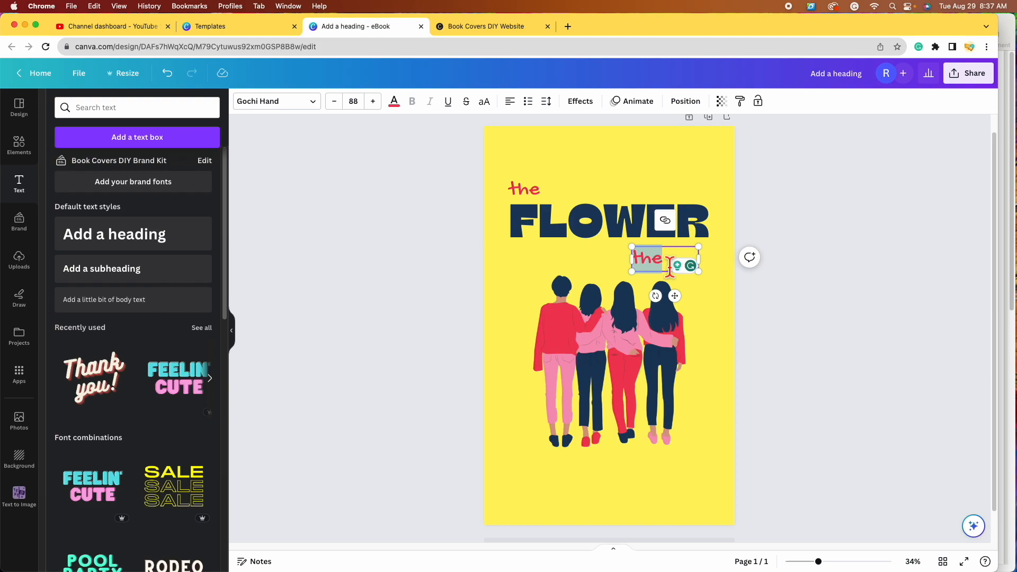
{"action": "type", "text": "girls"}
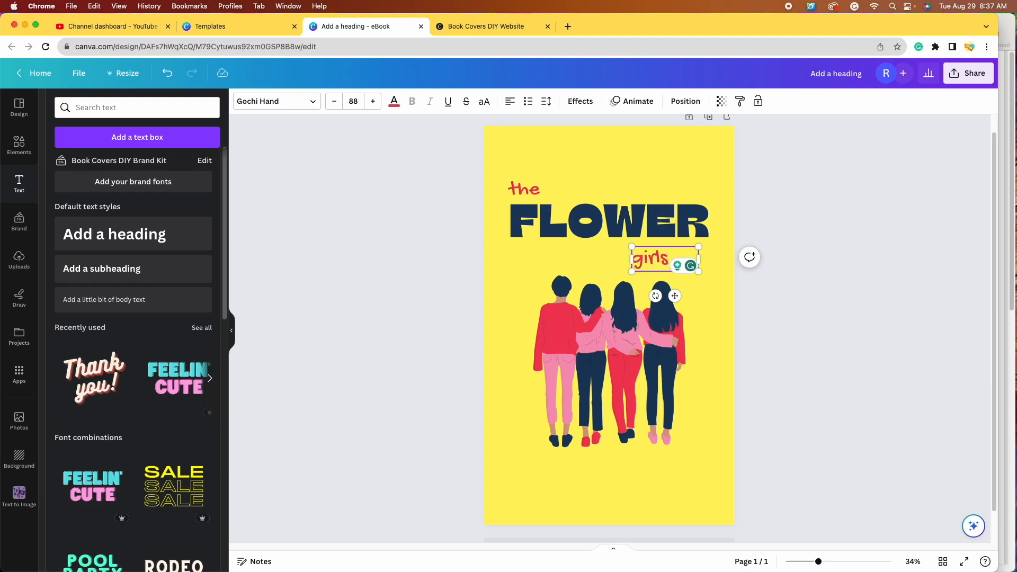
{"action": "key", "text": "BackSpace"}
{"action": "key", "text": "BackSpace"}
{"action": "type", "text": "sisters"}
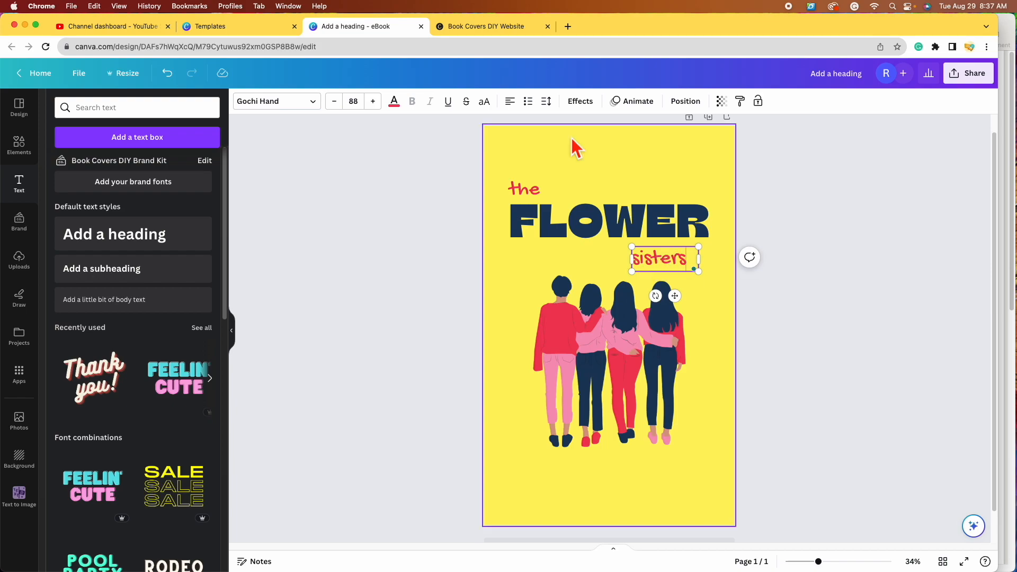
{"action": "left_click", "coordinate": [526, 117]}
{"action": "left_click", "coordinate": [526, 114]}
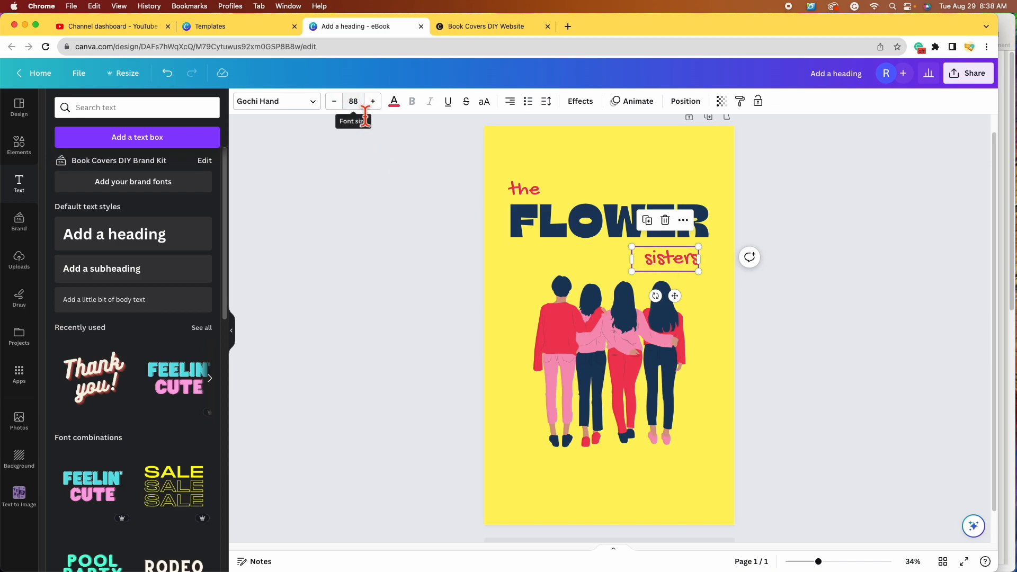
Step: Enlarge 'sisters', lower the four-friends illustration, and nudge 'the' down slightly
{"action": "left_click_drag", "start_coordinate": [632, 271], "coordinate": [598, 282]}
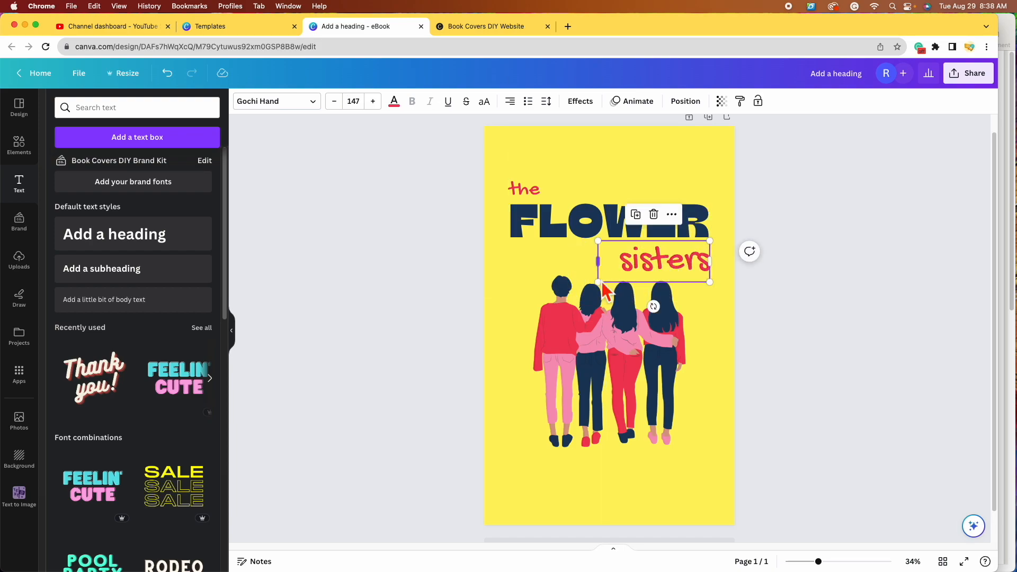
{"action": "left_click_drag", "start_coordinate": [618, 374], "coordinate": [626, 406]}
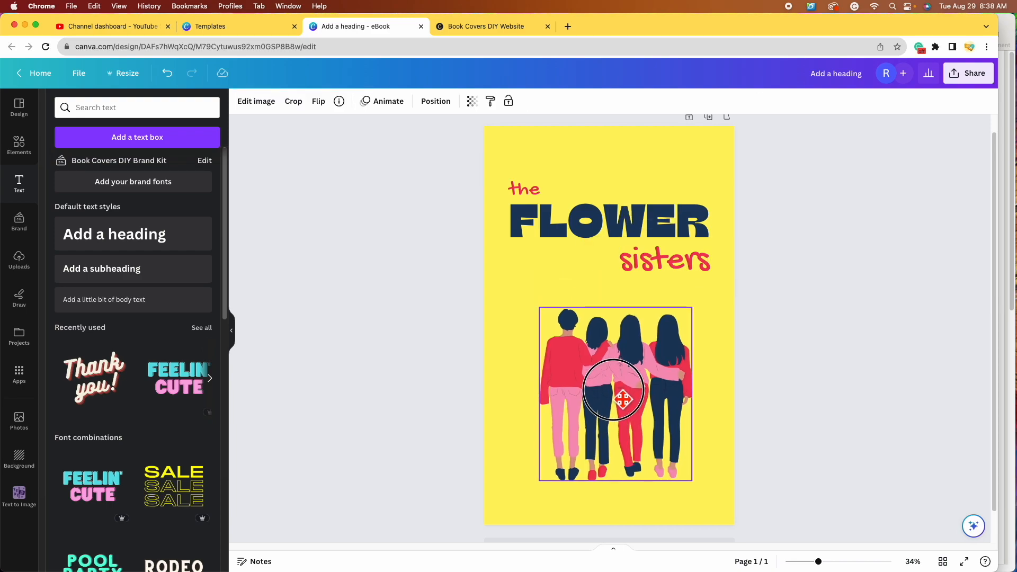
{"action": "left_click", "coordinate": [639, 267]}
{"action": "left_click_drag", "start_coordinate": [598, 282], "coordinate": [586, 284]}
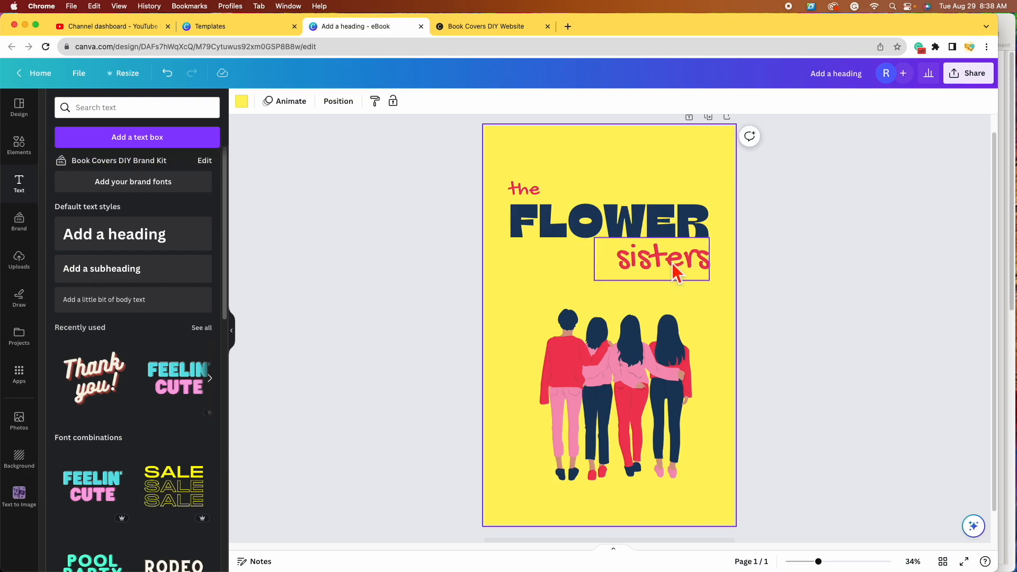
{"action": "left_click_drag", "start_coordinate": [543, 190], "coordinate": [543, 201]}
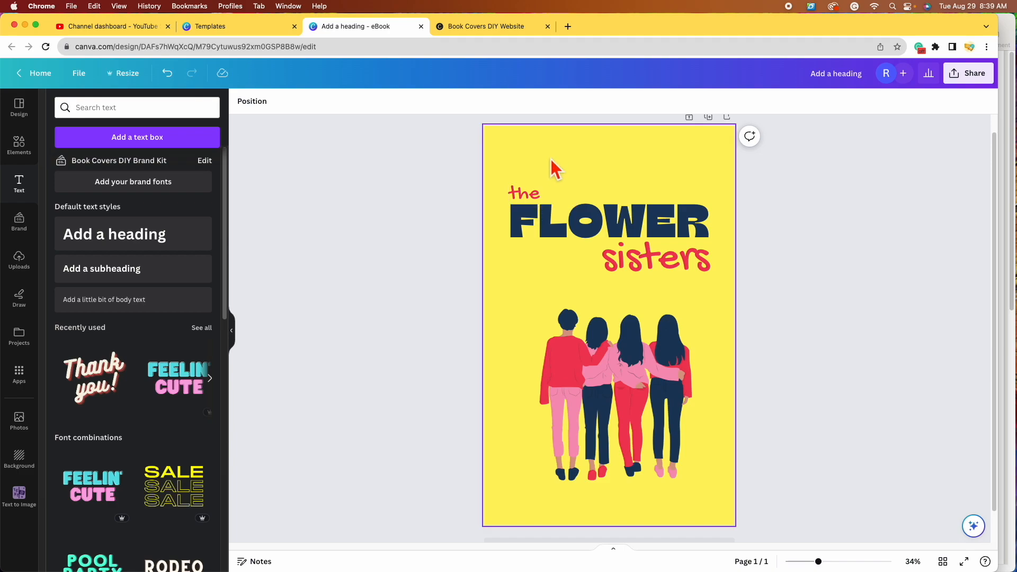
{"action": "left_click", "coordinate": [538, 191]}
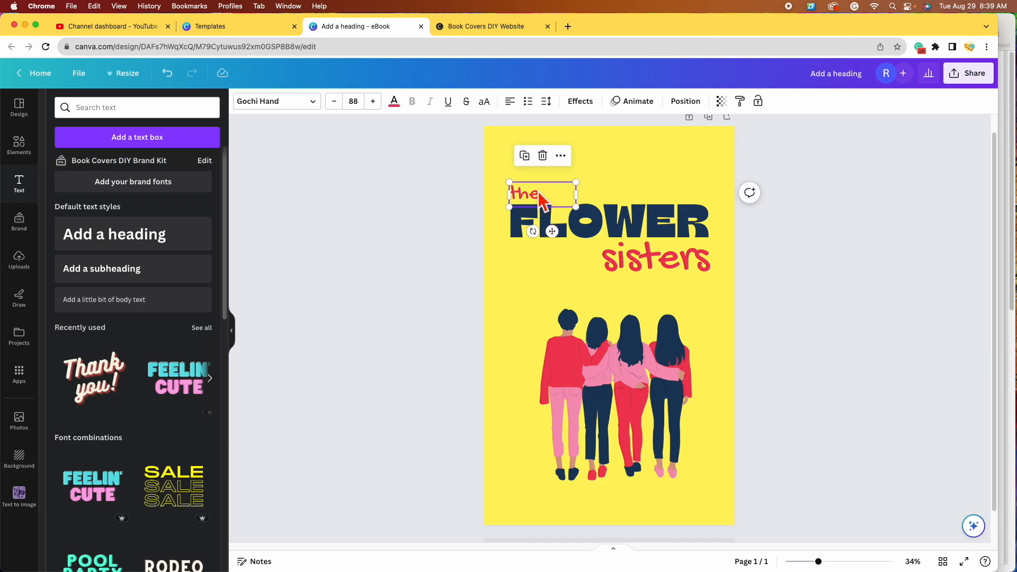
Step: Group 'the', FLOWER and 'sisters', then resize and centre the title group
{"action": "left_click", "coordinate": [646, 221], "text": "shift"}
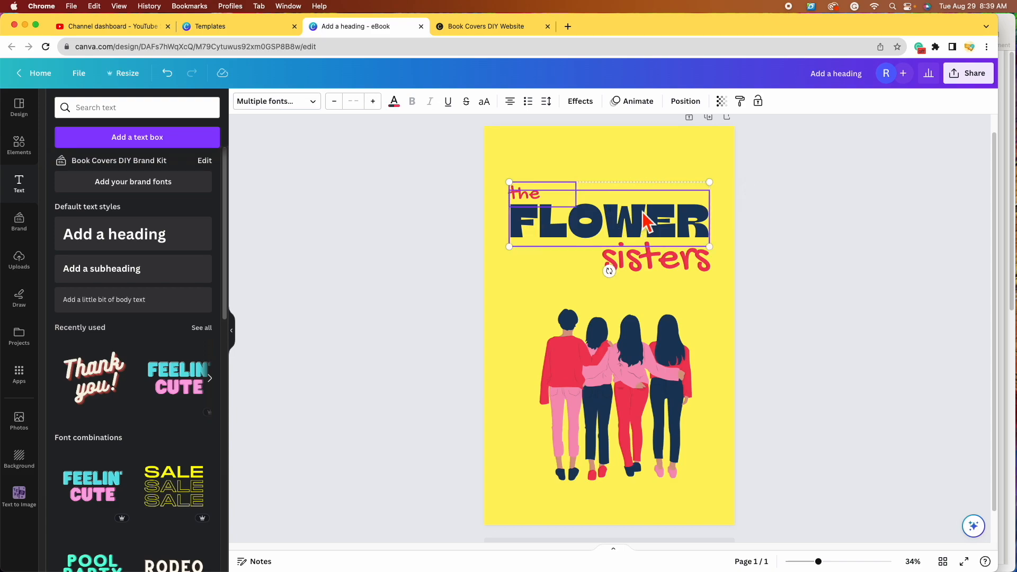
{"action": "left_click", "coordinate": [683, 260], "text": "shift"}
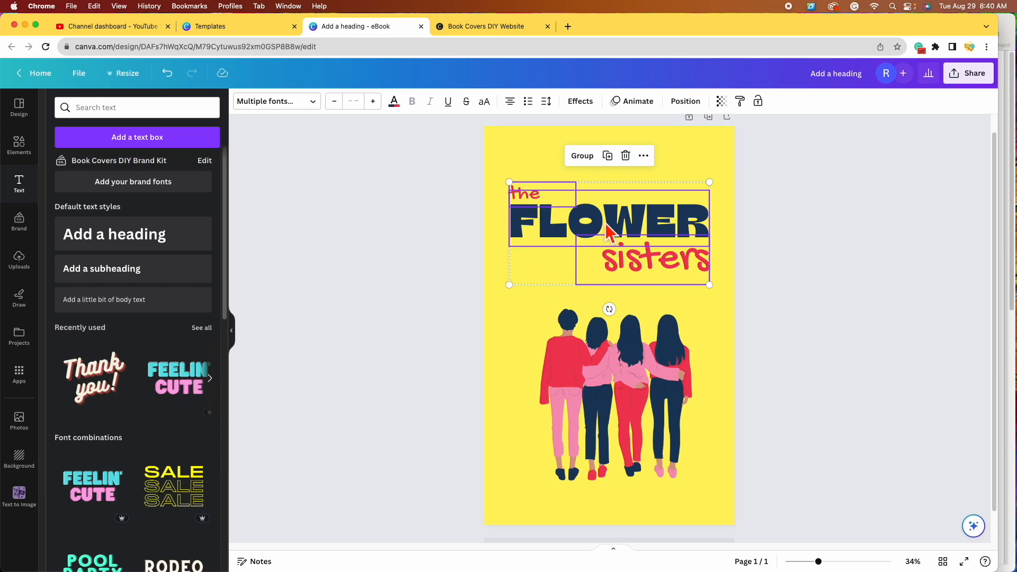
{"action": "left_click", "coordinate": [583, 156]}
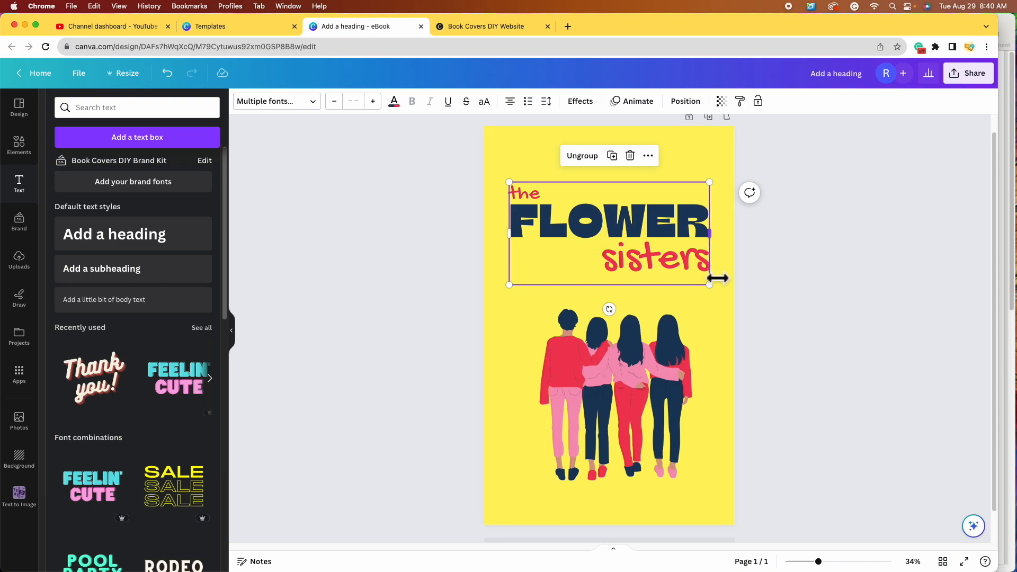
{"action": "left_click_drag", "start_coordinate": [710, 284], "coordinate": [688, 297]}
{"action": "mouse_move", "coordinate": [626, 258]}
{"action": "left_mouse_down"}
{"action": "mouse_move", "coordinate": [649, 245]}
{"action": "mouse_move", "coordinate": [650, 264]}
{"action": "mouse_move", "coordinate": [622, 252]}
{"action": "mouse_move", "coordinate": [630, 253]}
{"action": "left_mouse_up"}
{"action": "left_click_drag", "start_coordinate": [700, 286], "coordinate": [705, 288]}
{"action": "left_click_drag", "start_coordinate": [651, 260], "coordinate": [654, 234]}
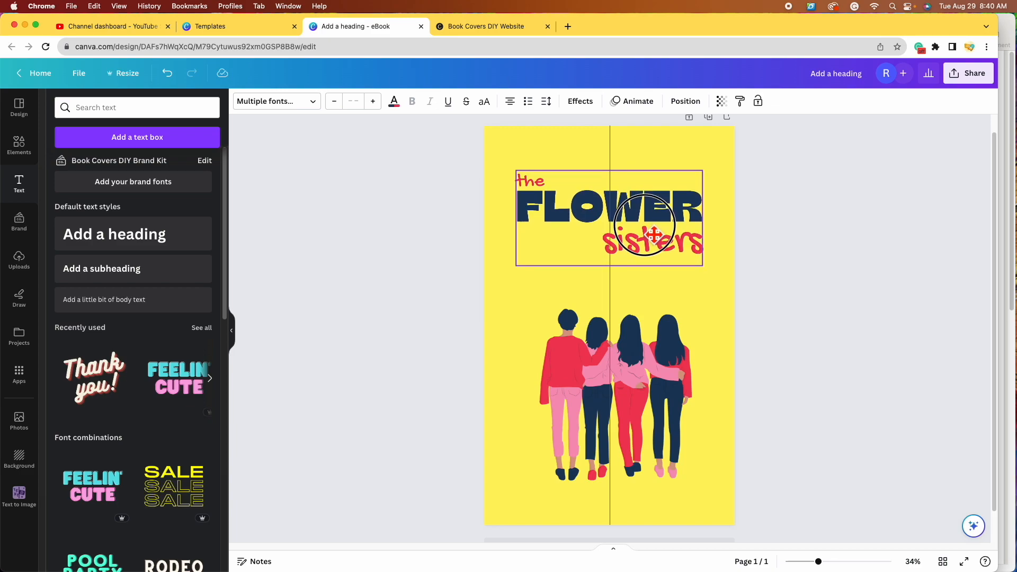
{"action": "left_click_drag", "start_coordinate": [653, 234], "coordinate": [654, 235]}
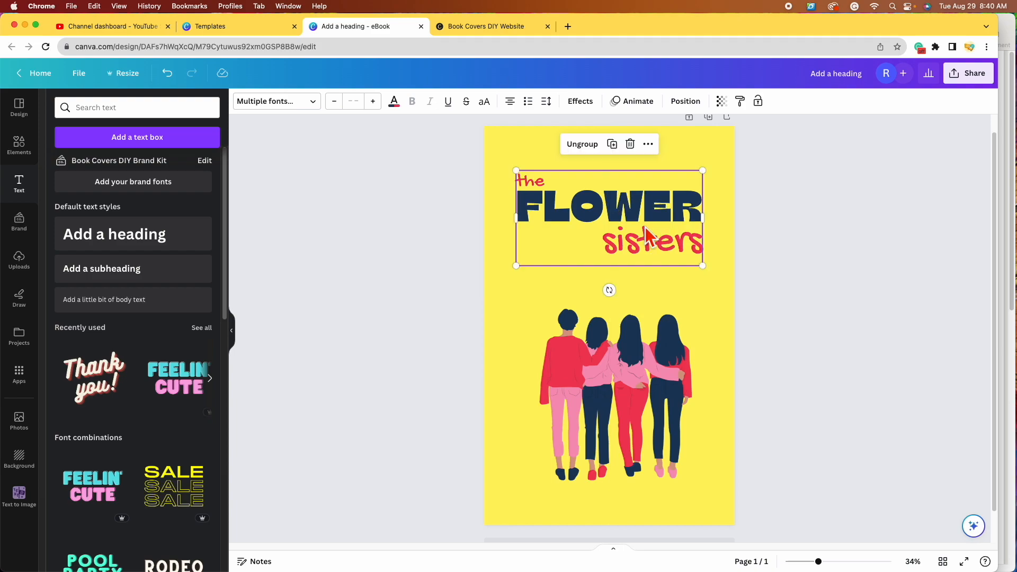
Step: Move the four-friends illustration up, centred on the page
{"action": "left_click", "coordinate": [718, 275]}
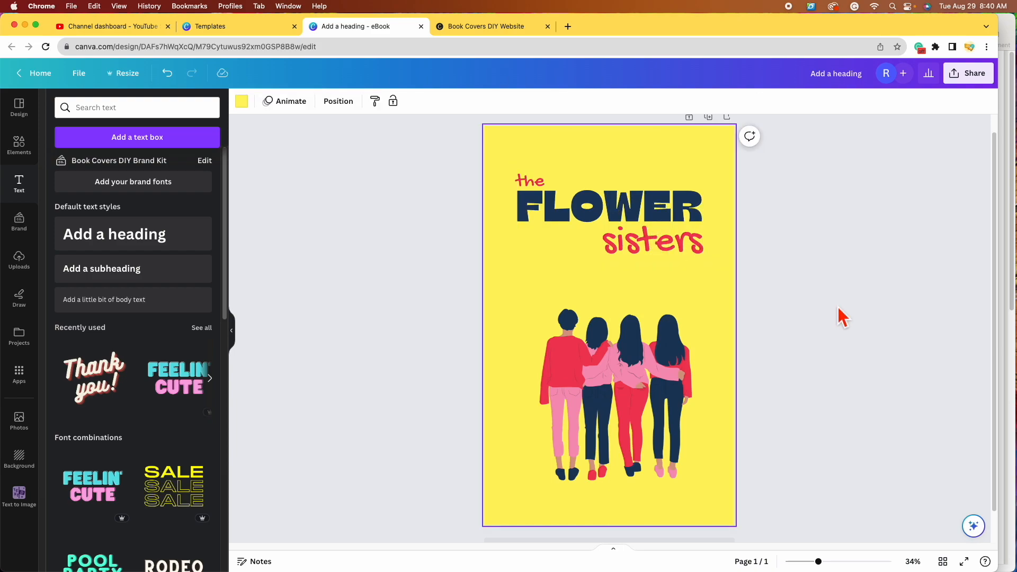
{"action": "left_click", "coordinate": [613, 229]}
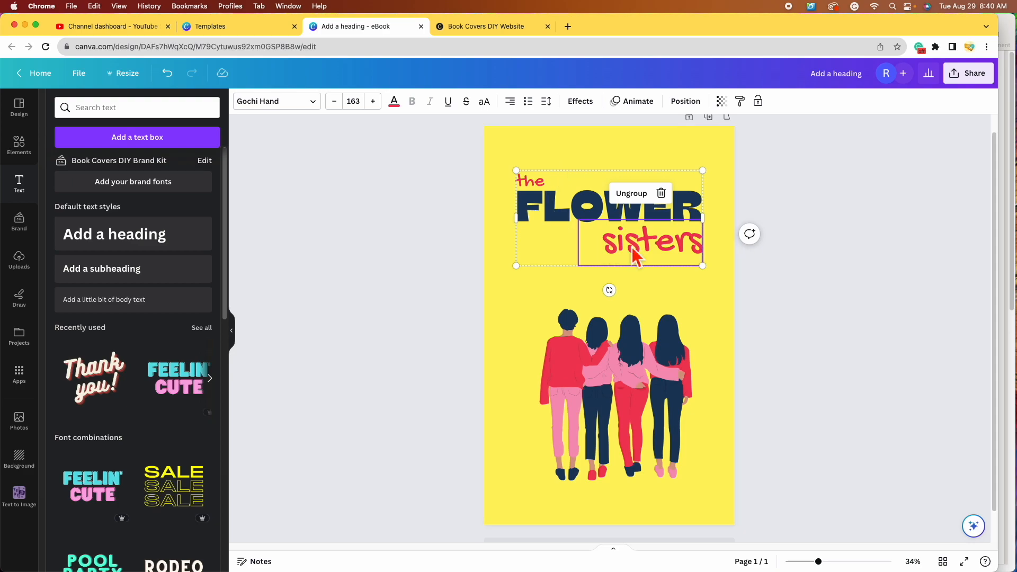
{"action": "left_click", "coordinate": [719, 301]}
{"action": "left_click_drag", "start_coordinate": [613, 337], "coordinate": [606, 315]}
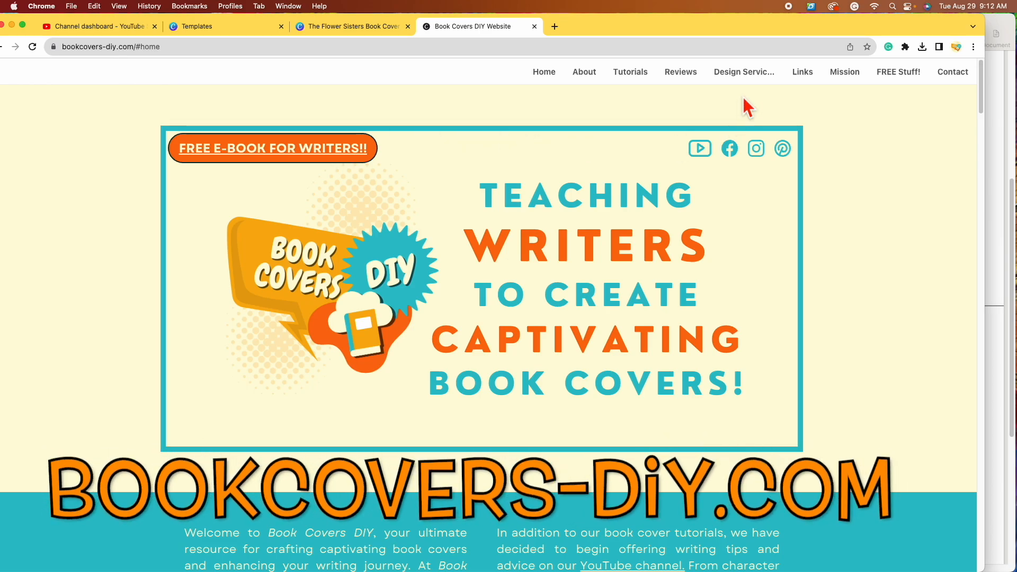
Step: Browse the Book Covers DIY critique, e-book and paperback cover design services
{"action": "left_click", "coordinate": [761, 83]}
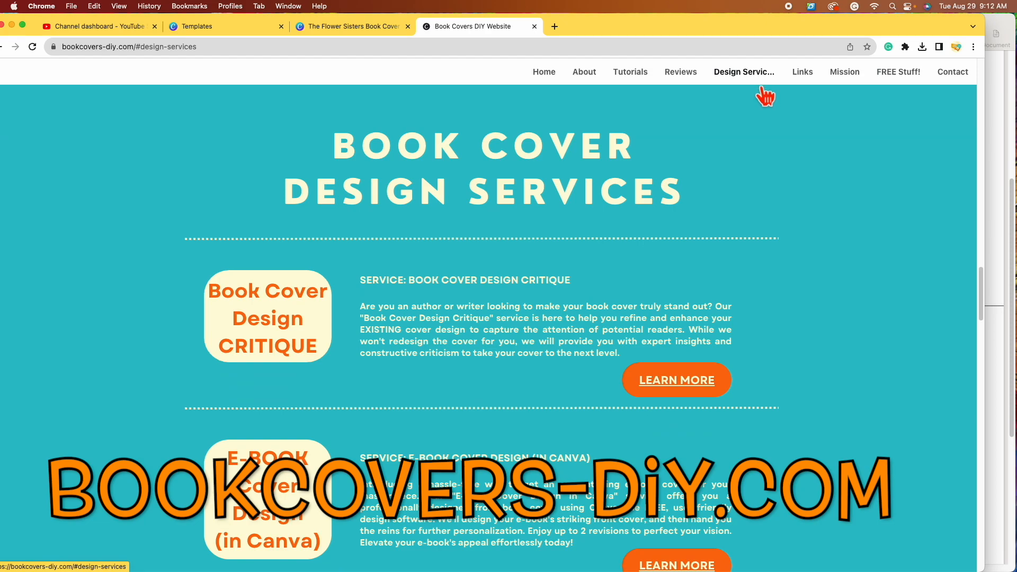
{"action": "scroll", "coordinate": [805, 350], "scroll_direction": "down", "scroll_amount": 5}
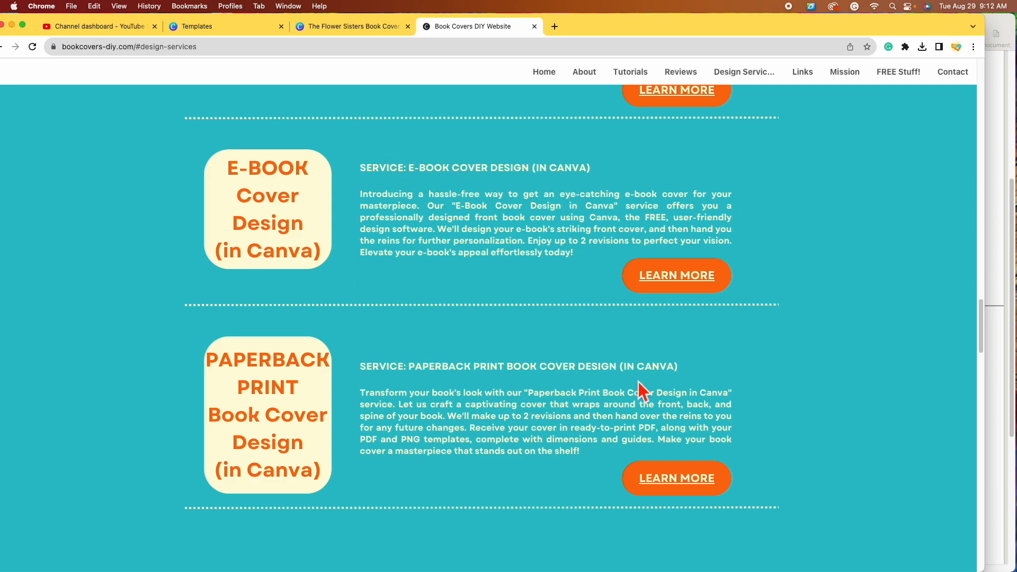
{"action": "scroll", "coordinate": [572, 377], "scroll_direction": "up", "scroll_amount": 4}
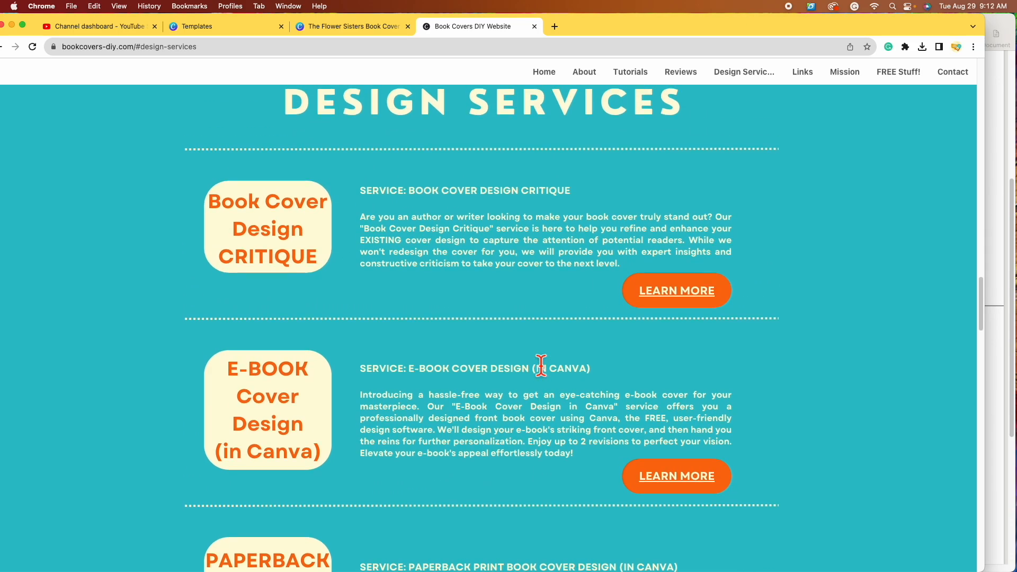
{"action": "scroll", "coordinate": [540, 366], "scroll_direction": "up", "scroll_amount": 3}
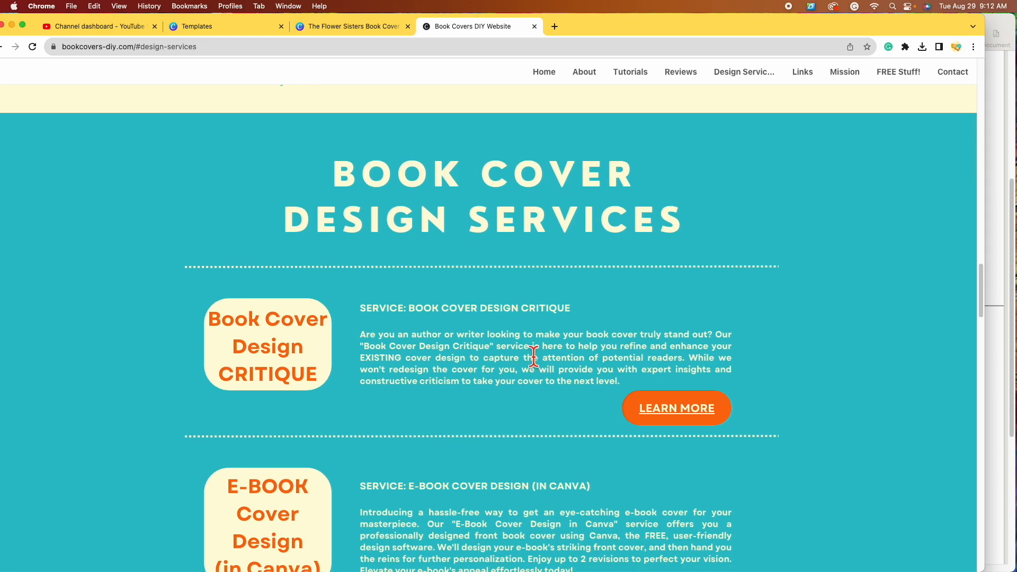
{"action": "scroll", "coordinate": [533, 356], "scroll_direction": "down", "scroll_amount": 1}
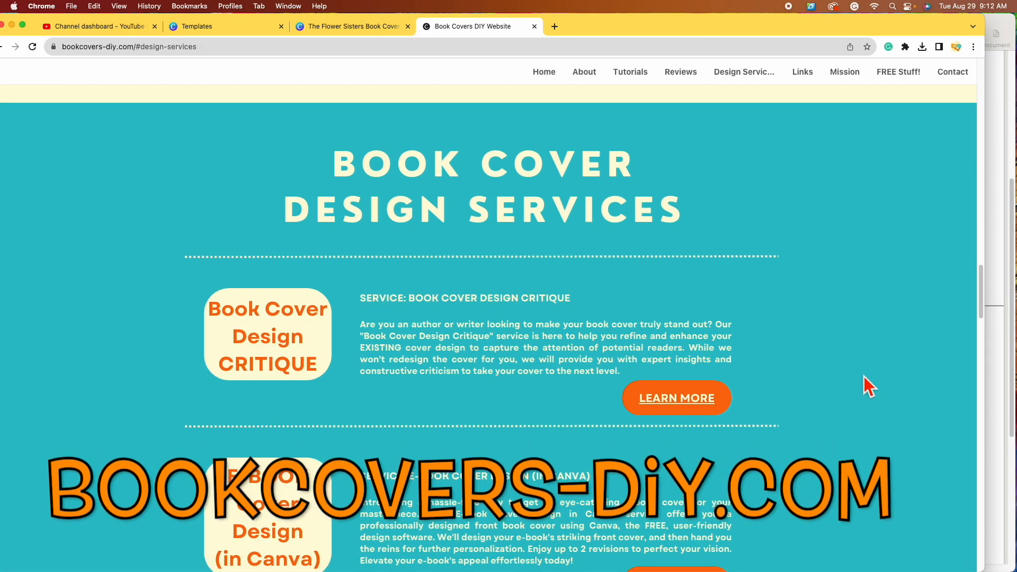
{"action": "scroll", "coordinate": [863, 376], "scroll_direction": "down", "scroll_amount": 2}
{"action": "scroll", "coordinate": [863, 376], "scroll_direction": "up", "scroll_amount": 1}
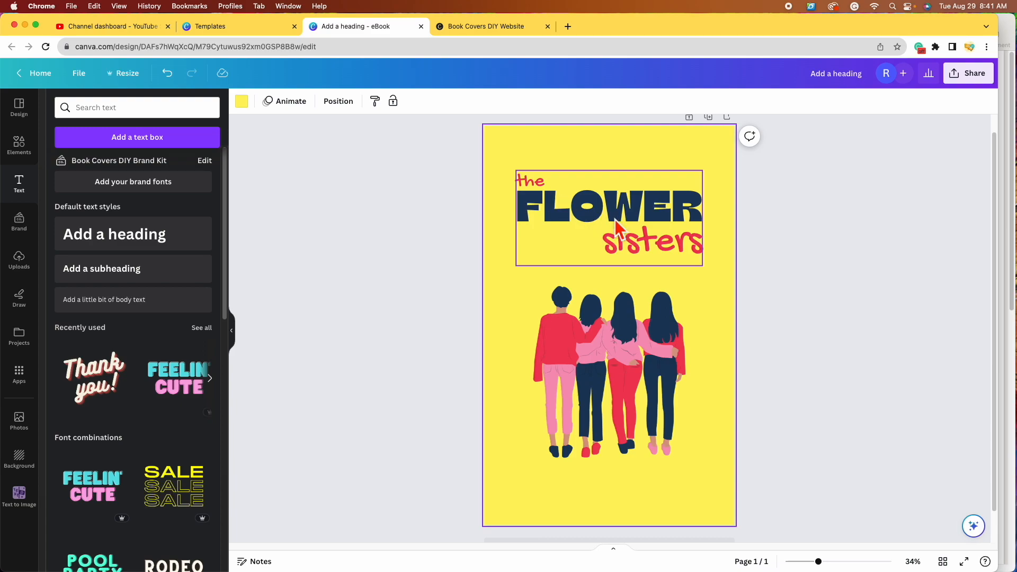
Step: Search the Elements library for 'flower'
{"action": "left_click", "coordinate": [33, 155]}
{"action": "left_click", "coordinate": [137, 112]}
{"action": "type", "text": "flower"}
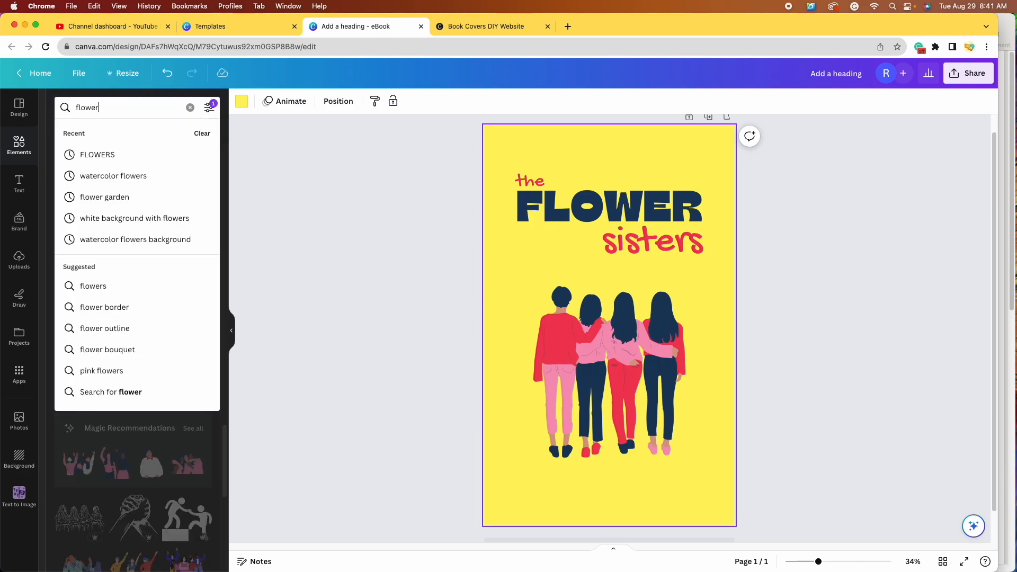
{"action": "key", "text": "Return"}
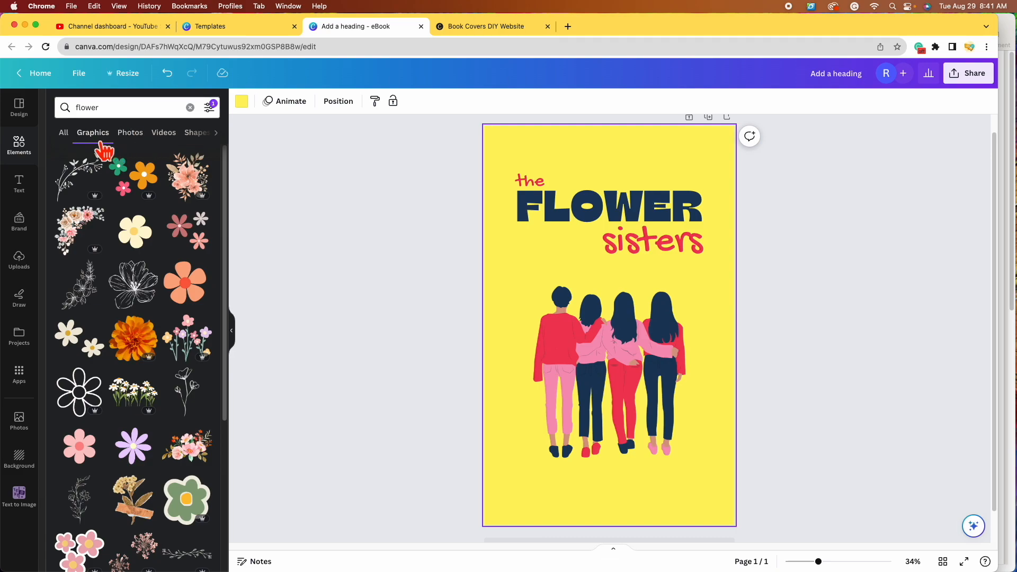
Step: Browse the flower graphics results and add the pink flower with an orange centre
{"action": "left_click", "coordinate": [141, 139]}
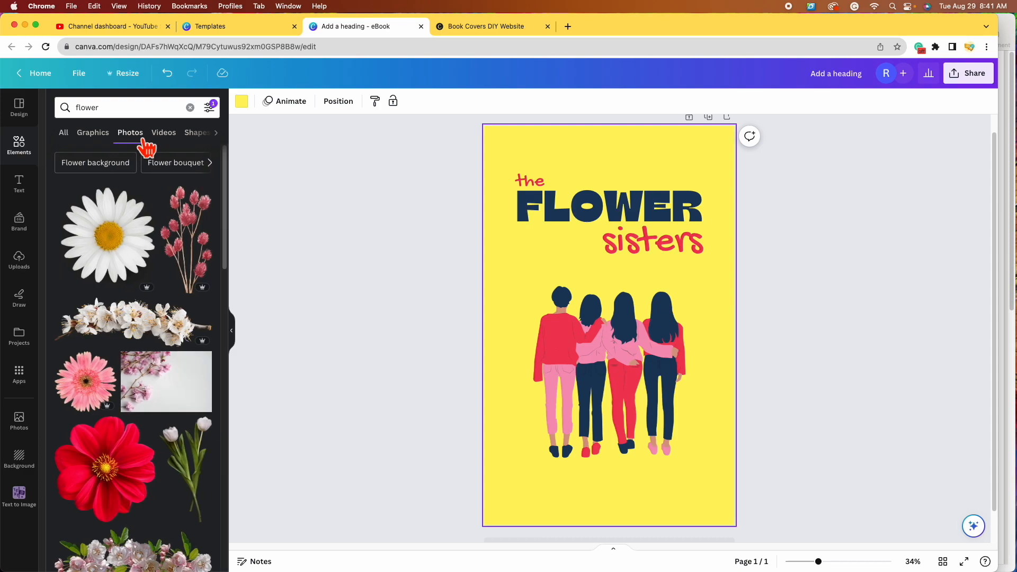
{"action": "left_click", "coordinate": [94, 133]}
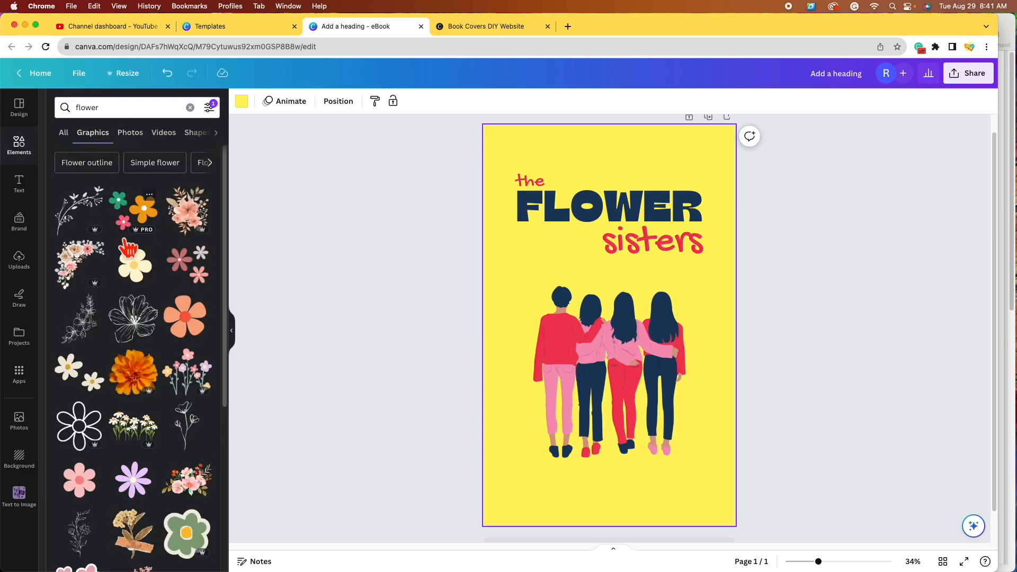
{"action": "scroll", "coordinate": [141, 334], "scroll_direction": "down", "scroll_amount": 1}
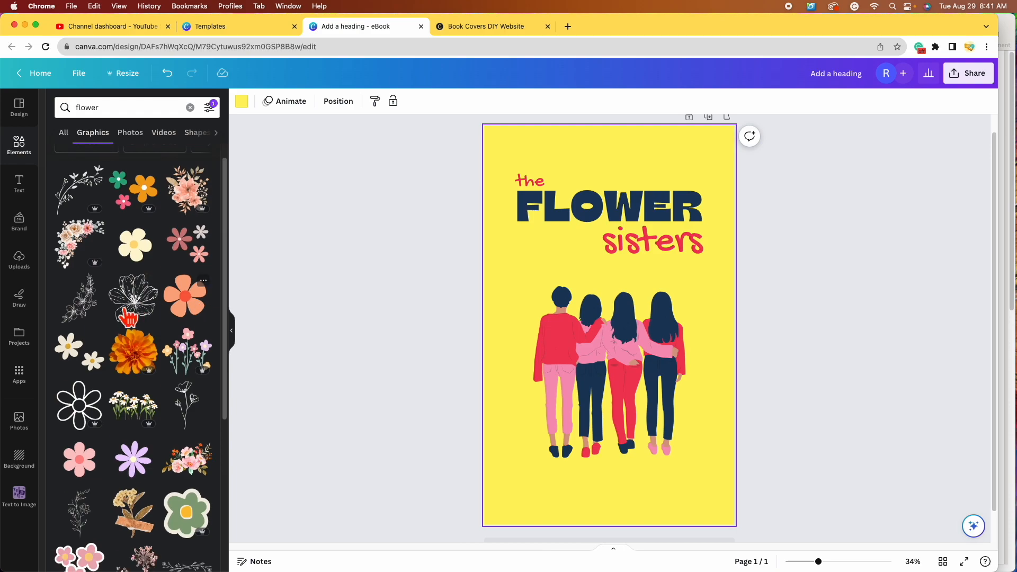
{"action": "scroll", "coordinate": [127, 335], "scroll_direction": "down", "scroll_amount": 5}
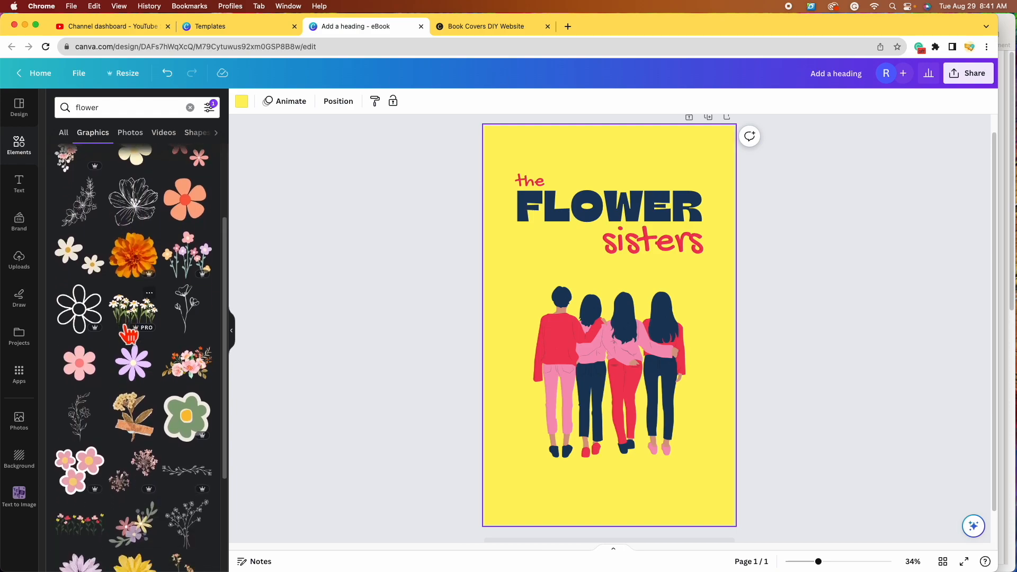
{"action": "scroll", "coordinate": [128, 334], "scroll_direction": "down", "scroll_amount": 8}
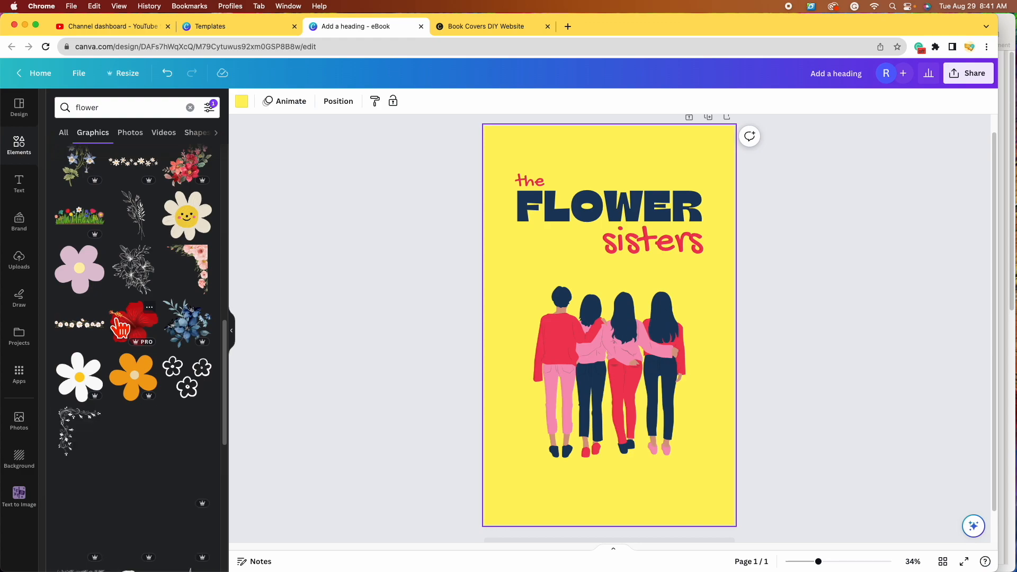
{"action": "left_click", "coordinate": [197, 329]}
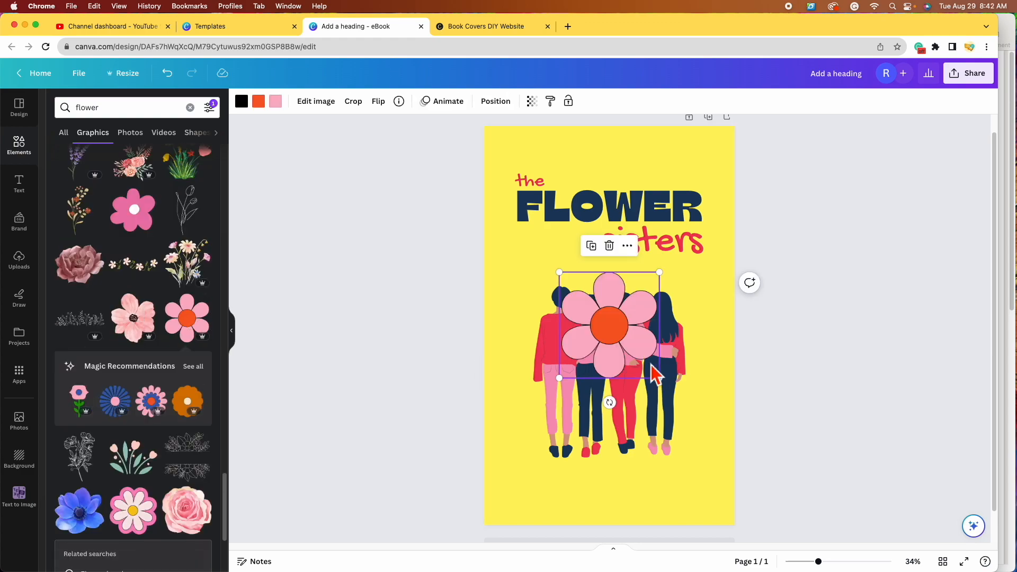
Step: Move the pink flower beside 'sisters' and add a red-orange flower at the upper right
{"action": "left_click_drag", "start_coordinate": [592, 370], "coordinate": [532, 338]}
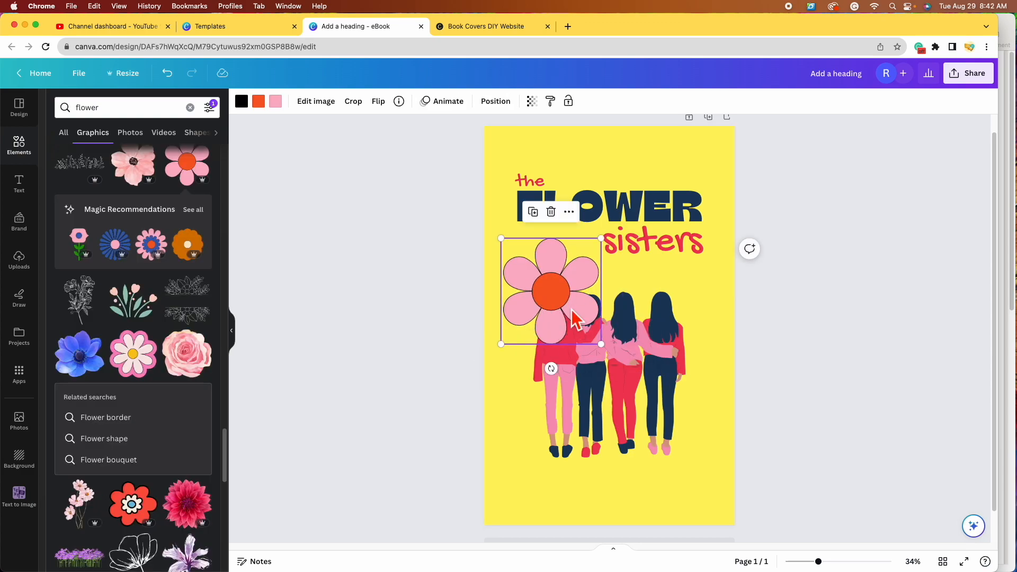
{"action": "scroll", "coordinate": [212, 278], "scroll_direction": "down", "scroll_amount": 1}
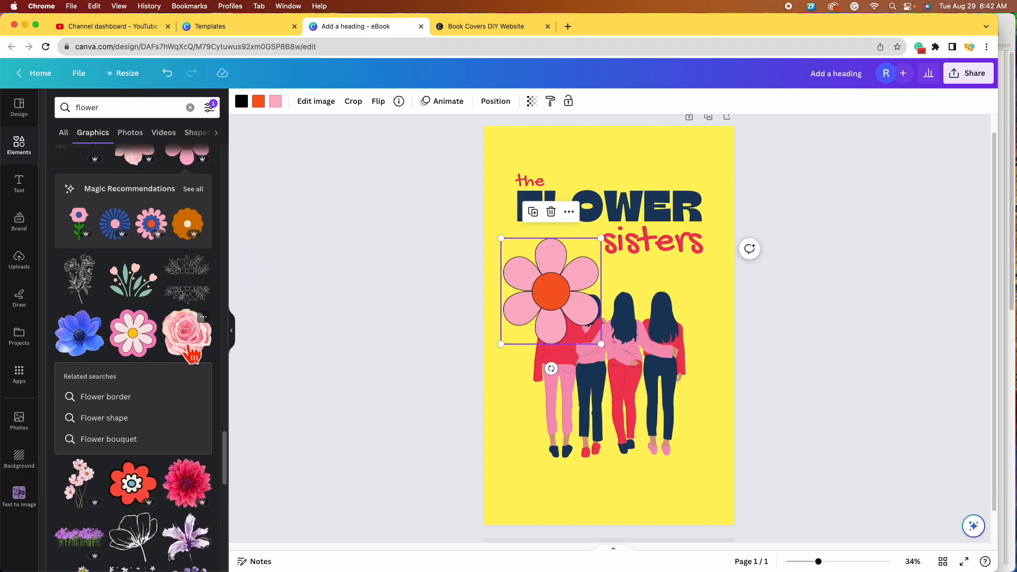
{"action": "scroll", "coordinate": [192, 354], "scroll_direction": "down", "scroll_amount": 5}
{"action": "left_click", "coordinate": [188, 168]}
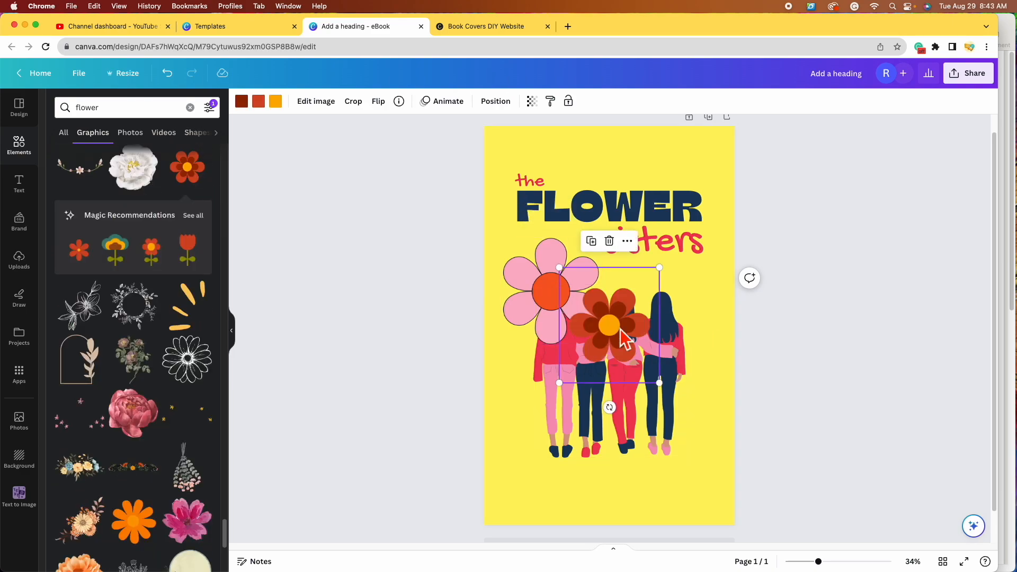
{"action": "left_click_drag", "start_coordinate": [625, 334], "coordinate": [694, 305]}
Step: Add a coral-pink flower at the bottom-right corner and shrink the pink flower to a small size
{"action": "scroll", "coordinate": [149, 451], "scroll_direction": "down", "scroll_amount": 5}
{"action": "left_click", "coordinate": [147, 449]}
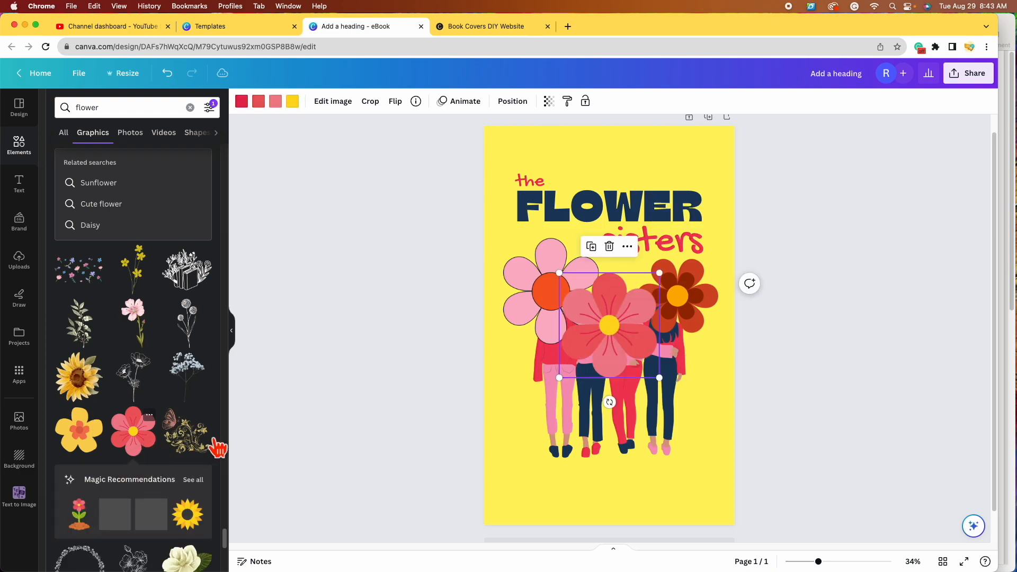
{"action": "left_click_drag", "start_coordinate": [609, 325], "coordinate": [678, 456]}
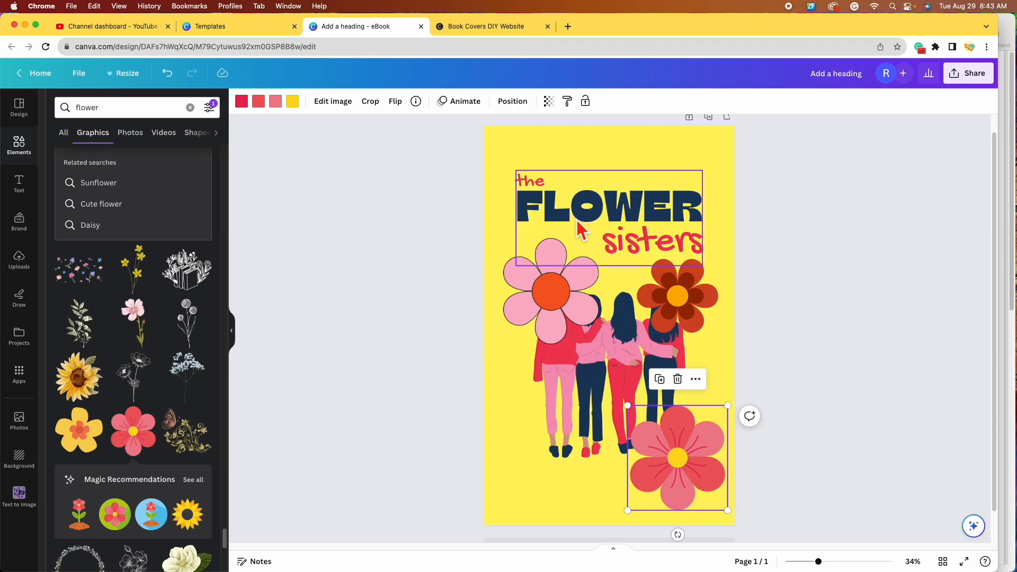
{"action": "left_click", "coordinate": [558, 292]}
{"action": "left_click_drag", "start_coordinate": [597, 339], "coordinate": [579, 241]}
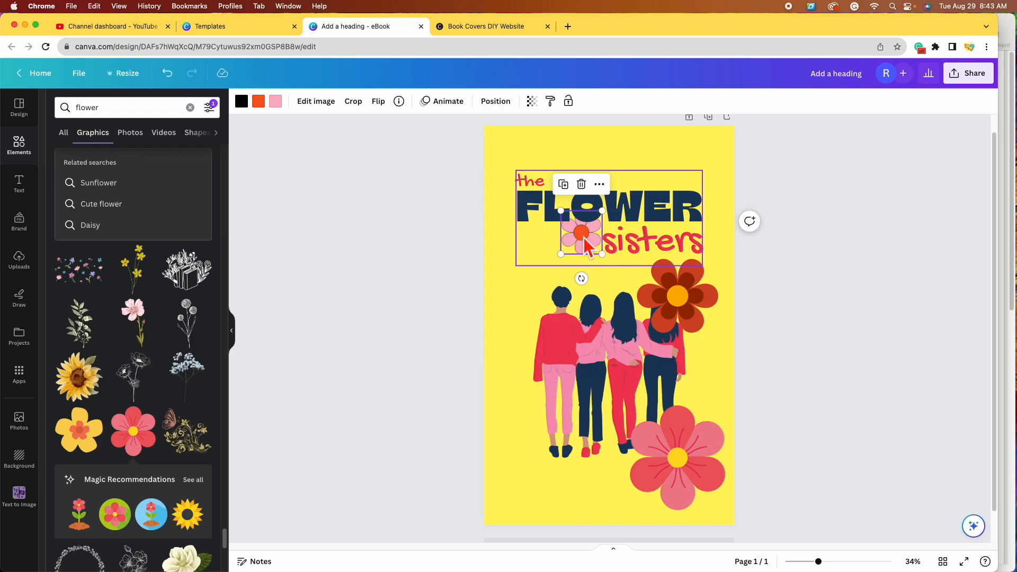
Step: Bring the small pink flower to the front of the design
{"action": "left_click", "coordinate": [510, 105]}
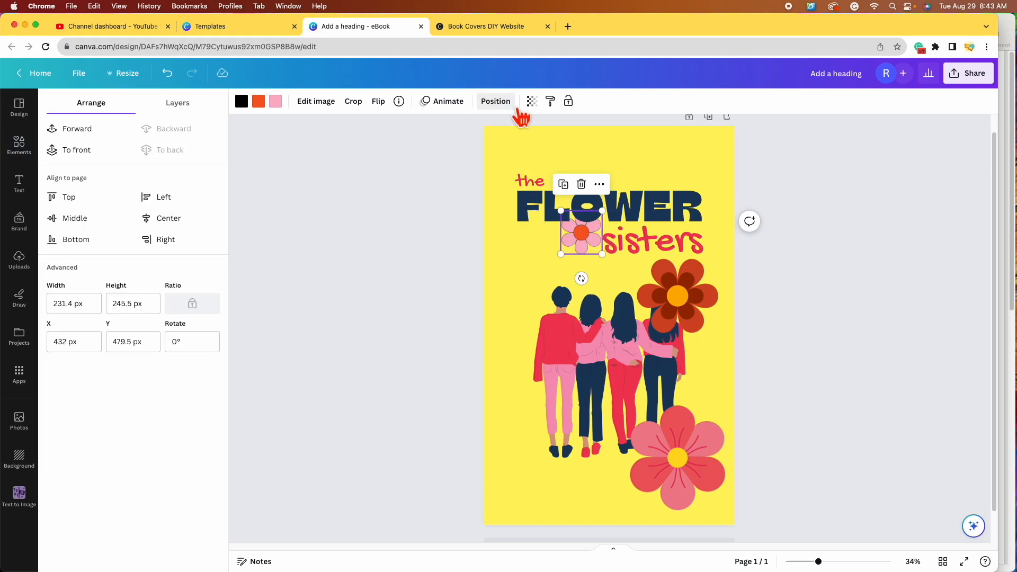
{"action": "left_click", "coordinate": [92, 160]}
{"action": "left_click_drag", "start_coordinate": [589, 242], "coordinate": [577, 261]}
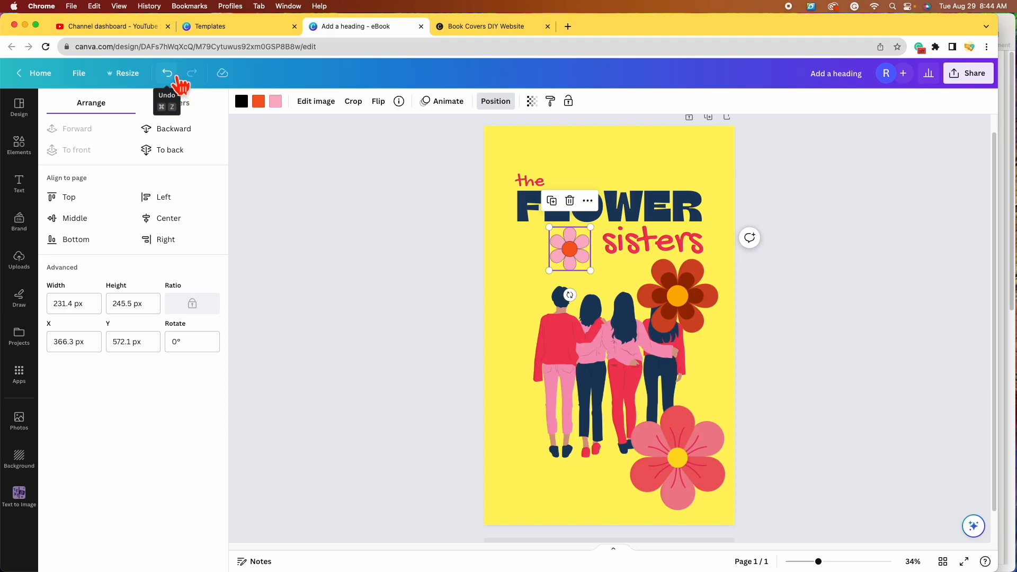
{"action": "left_click", "coordinate": [171, 73]}
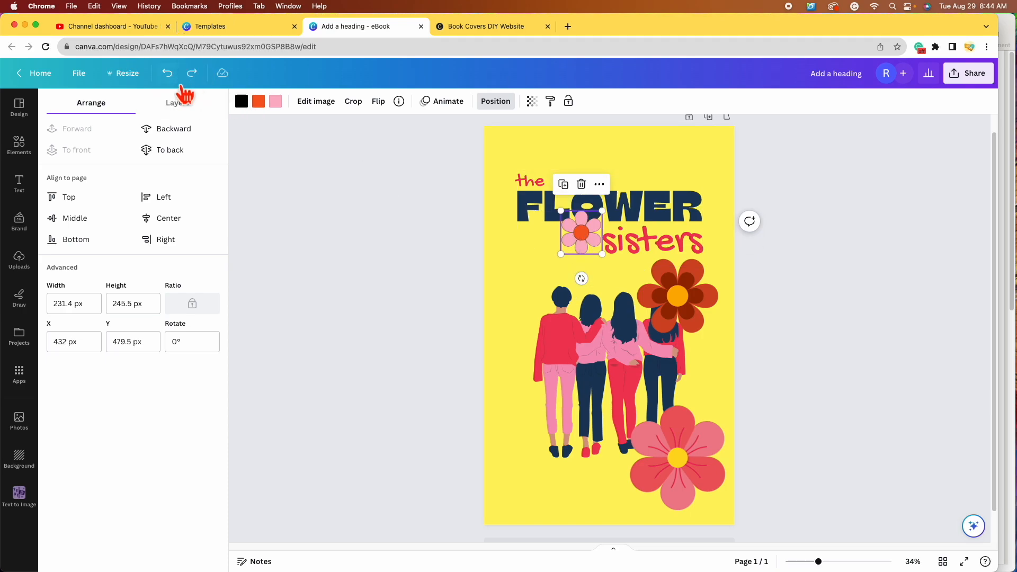
{"action": "left_click", "coordinate": [169, 74]}
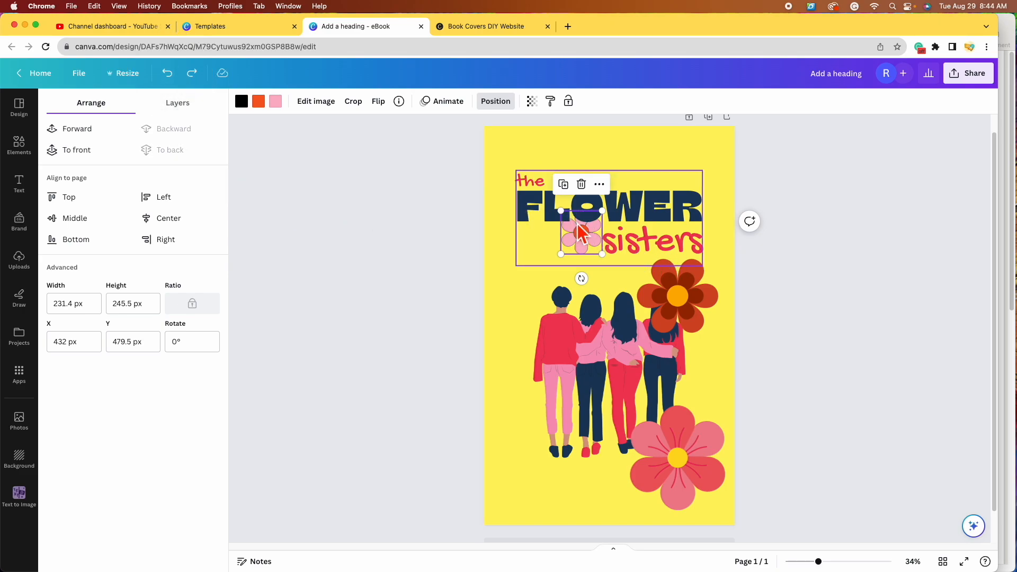
Step: In the Layers list, place the small pink, coral-pink and red-orange flowers above the title group
{"action": "left_click", "coordinate": [177, 103]}
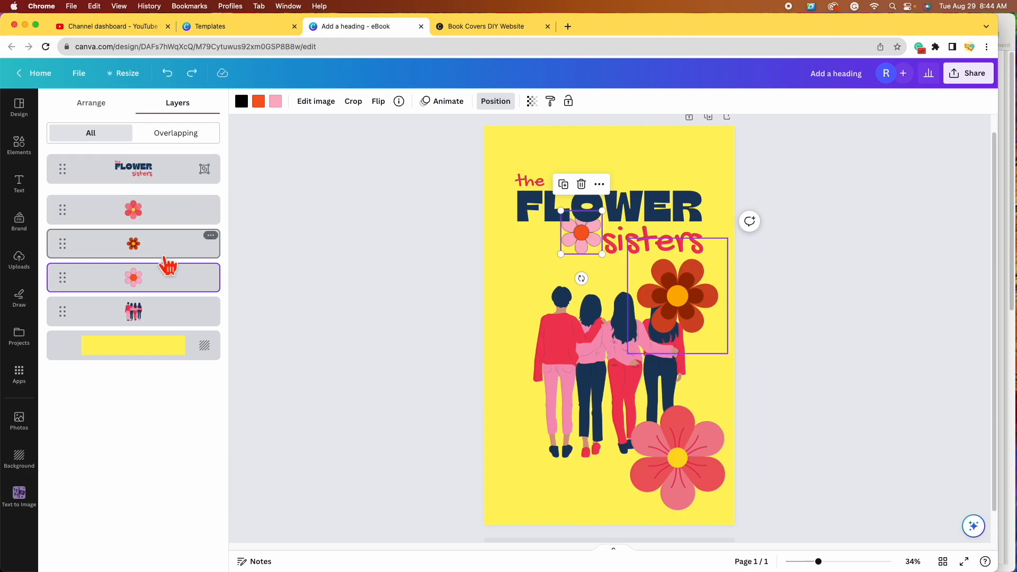
{"action": "left_click_drag", "start_coordinate": [156, 295], "coordinate": [155, 212]}
{"action": "left_click_drag", "start_coordinate": [157, 179], "coordinate": [155, 176]}
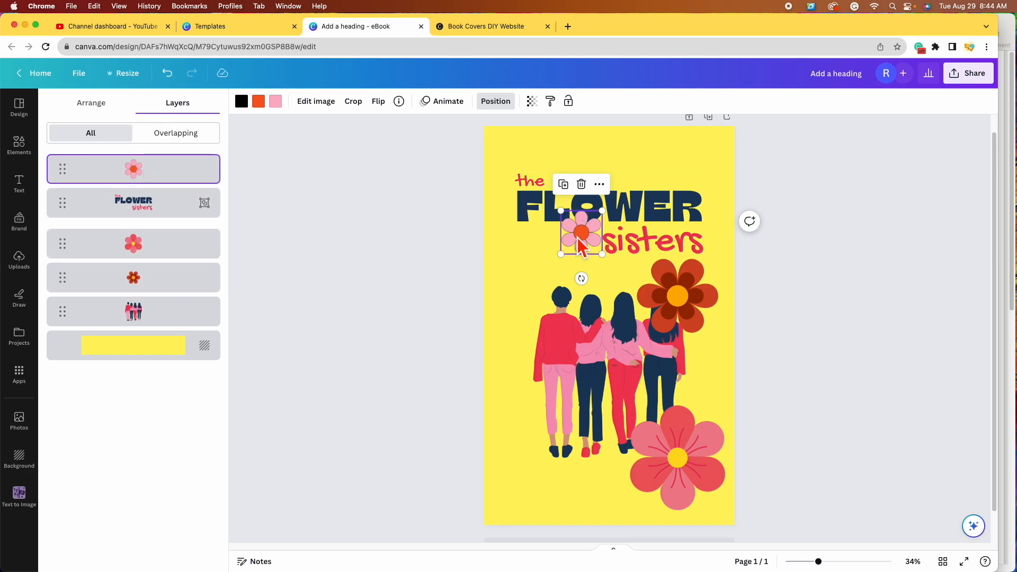
{"action": "left_click_drag", "start_coordinate": [177, 258], "coordinate": [170, 207]}
{"action": "left_click_drag", "start_coordinate": [177, 289], "coordinate": [173, 241]}
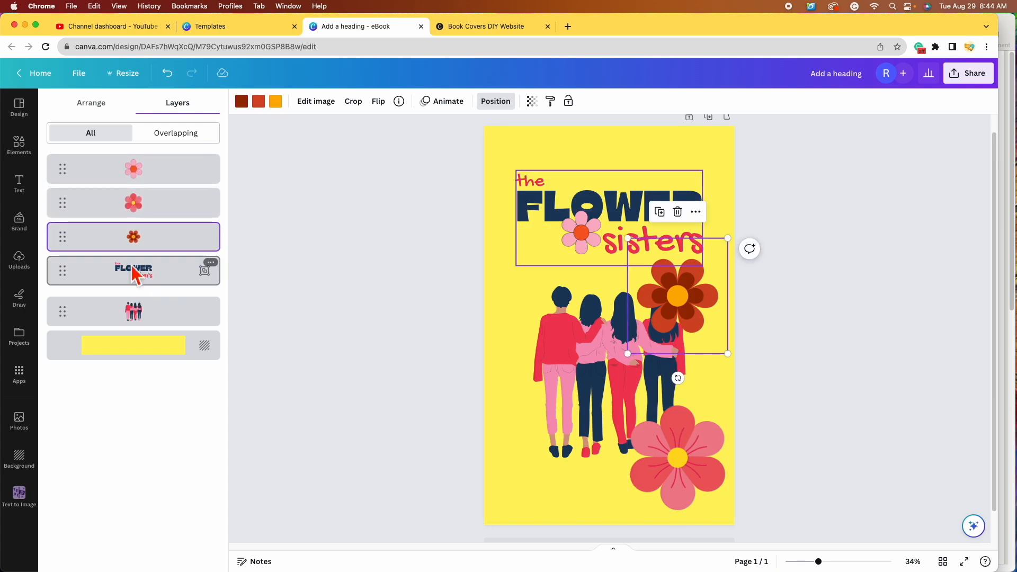
Step: Move the red-orange flower to the lower left and set the small pink flower as FLOWER's 'O'
{"action": "left_click", "coordinate": [406, 231]}
{"action": "left_click", "coordinate": [508, 321]}
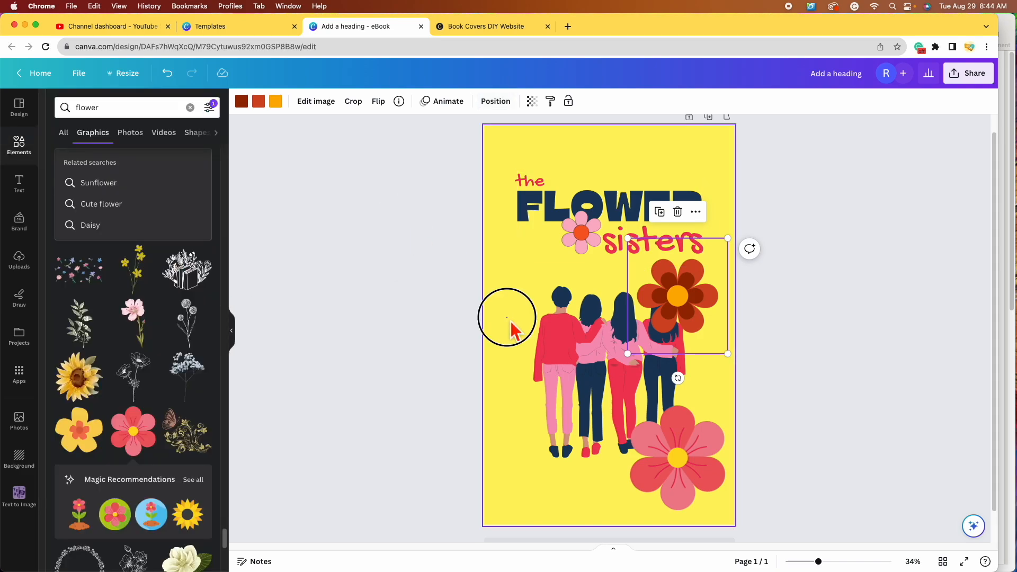
{"action": "left_click_drag", "start_coordinate": [694, 310], "coordinate": [555, 470]}
{"action": "left_click_drag", "start_coordinate": [589, 242], "coordinate": [599, 218]}
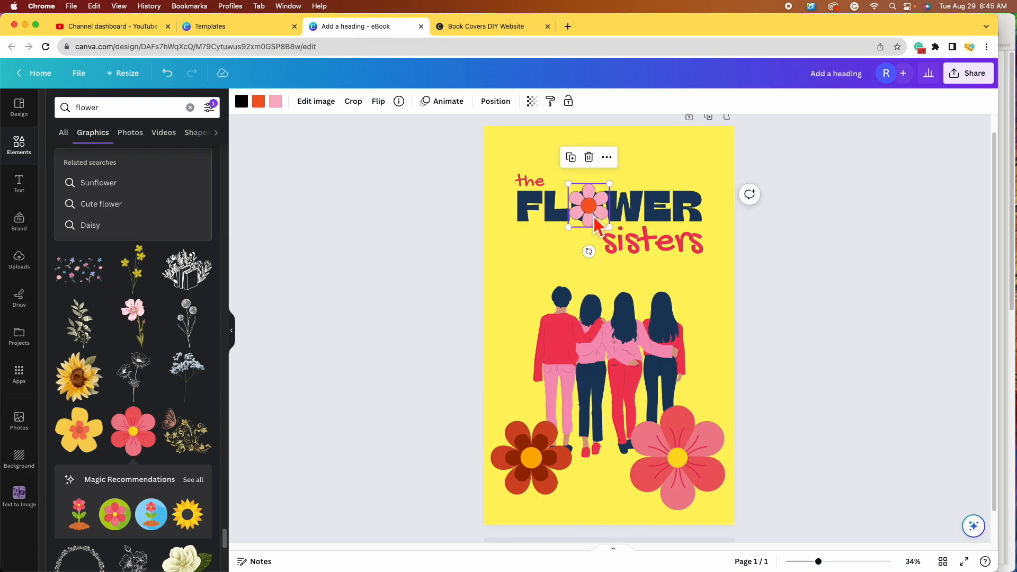
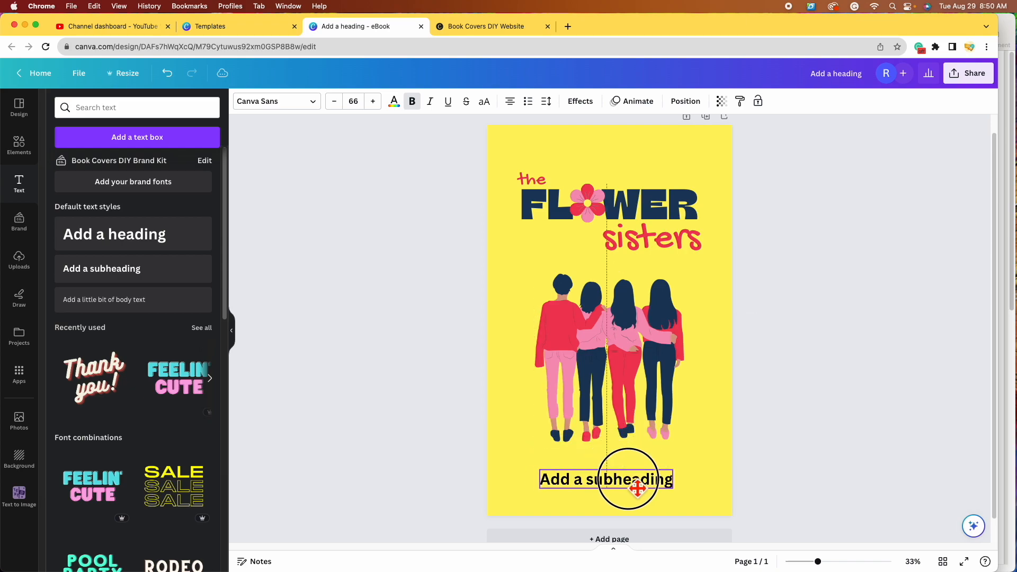
Step: Select the 'Add a subheading' placeholder text below the illustration so it can be replaced
{"action": "double_click", "coordinate": [628, 479]}
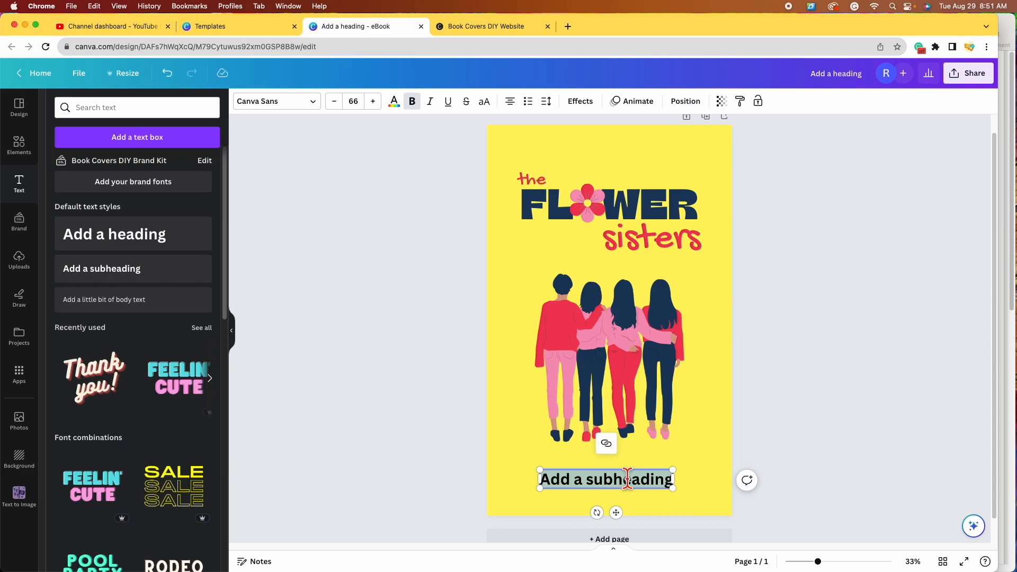
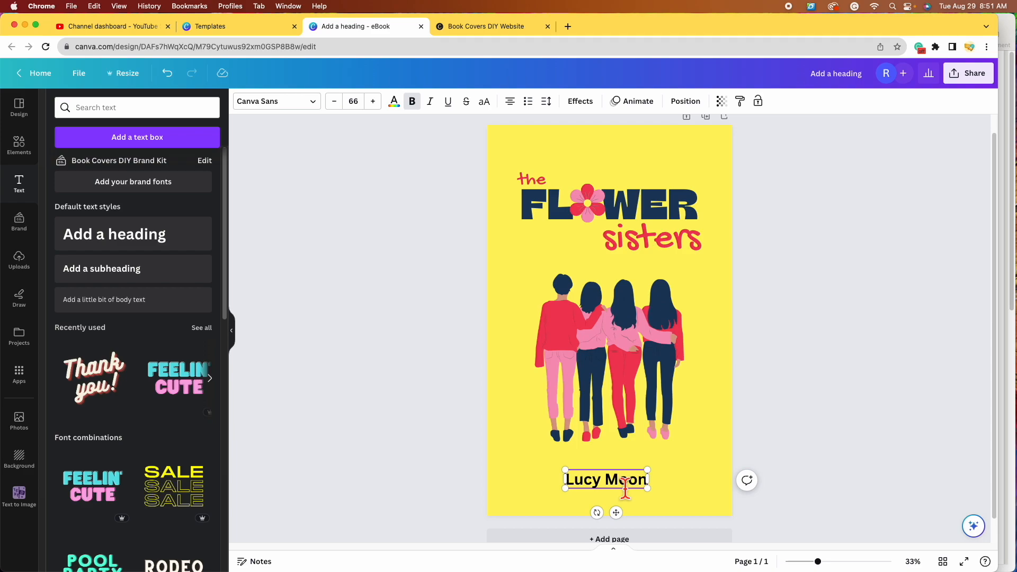
Step: Type the author's name into the subheading box and deselect it
{"action": "left_click", "coordinate": [727, 448]}
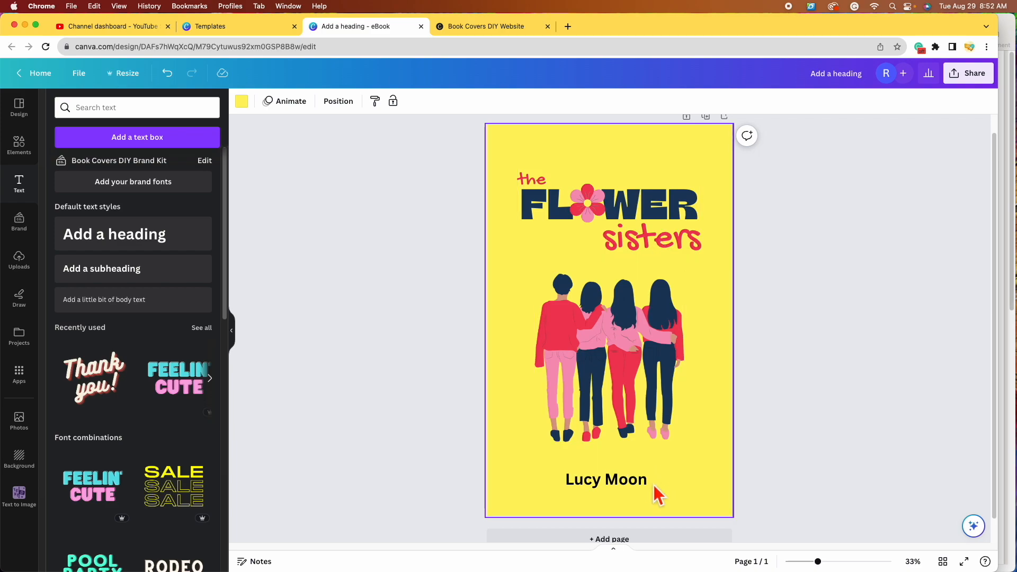
Step: Set the author's name in Gochi Hand, matching the font of the word 'sisters'
{"action": "left_click", "coordinate": [622, 479]}
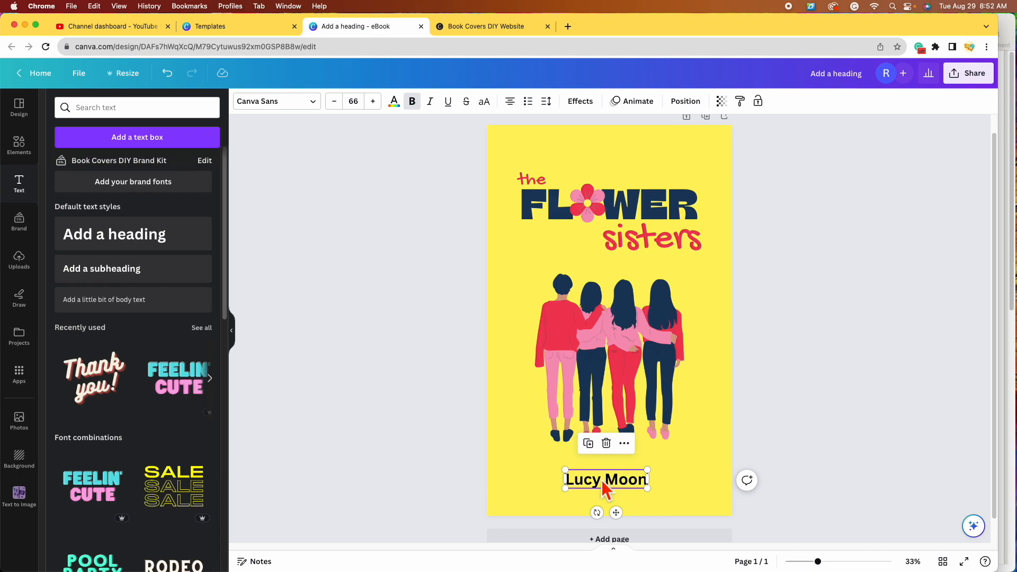
{"action": "left_click", "coordinate": [297, 102]}
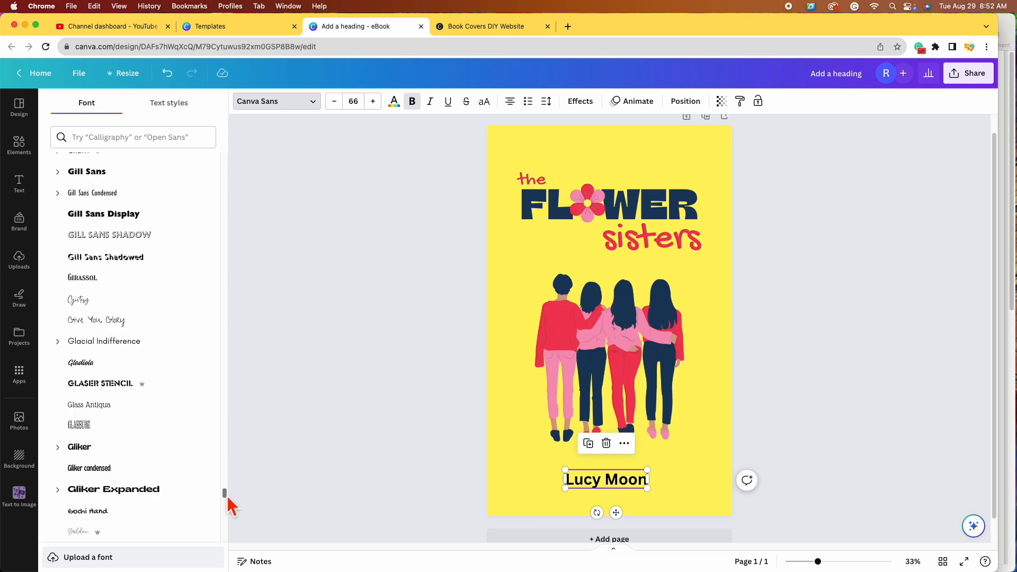
{"action": "left_click", "coordinate": [658, 242]}
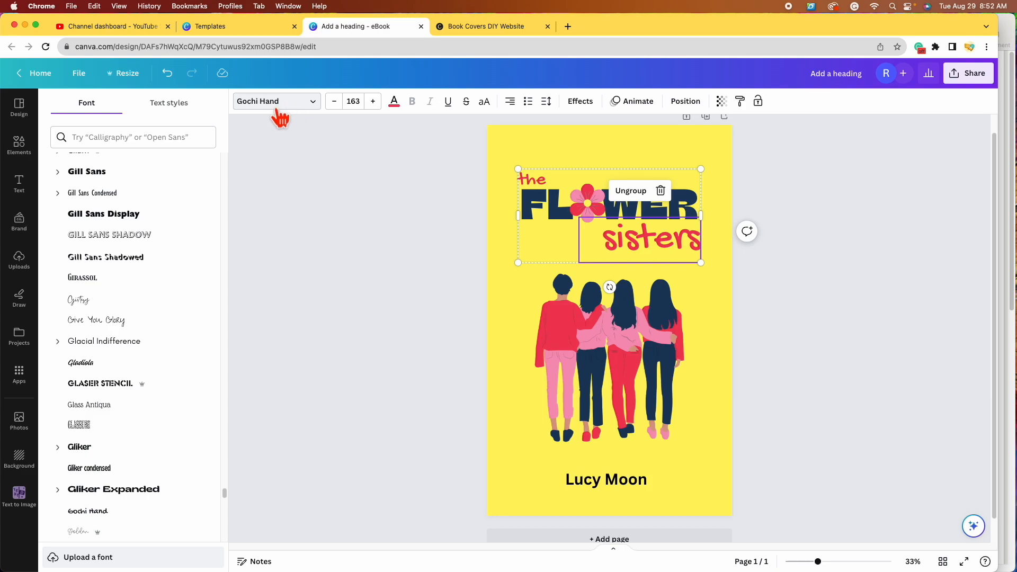
{"action": "left_click", "coordinate": [618, 481]}
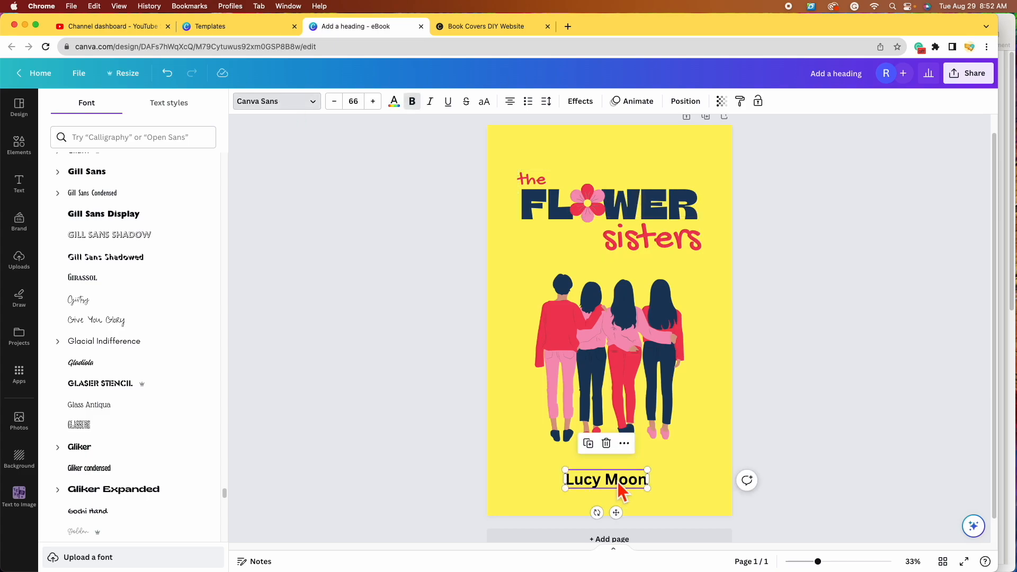
{"action": "left_click_drag", "start_coordinate": [229, 497], "coordinate": [227, 146]}
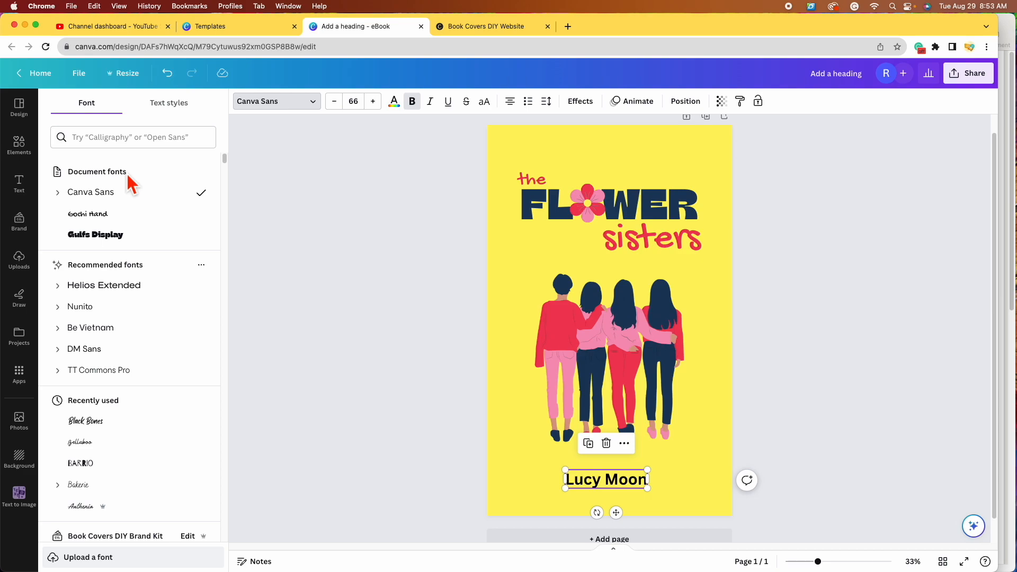
{"action": "left_click", "coordinate": [164, 221]}
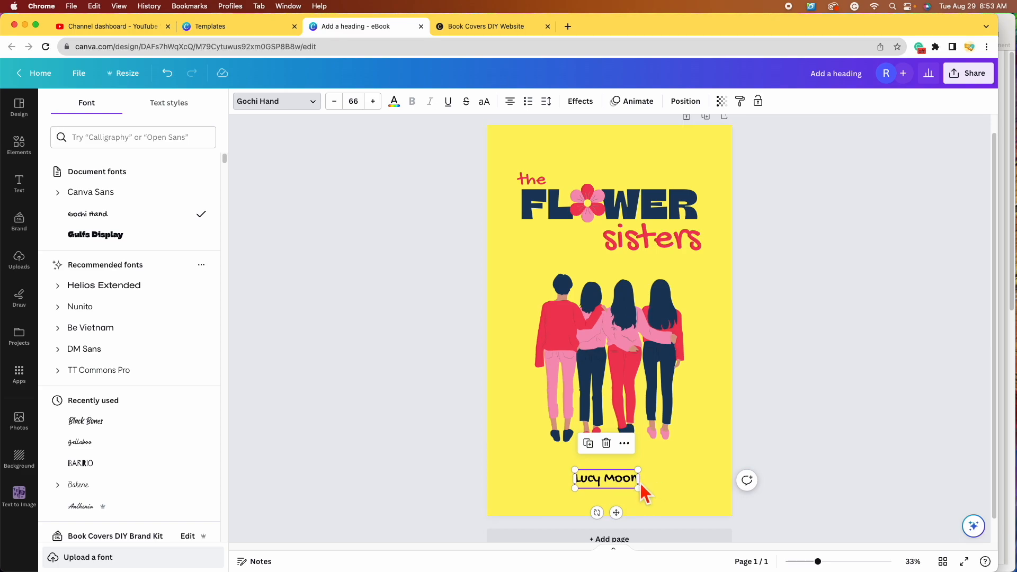
{"action": "left_click_drag", "start_coordinate": [639, 487], "coordinate": [638, 488]}
{"action": "left_click", "coordinate": [410, 115]}
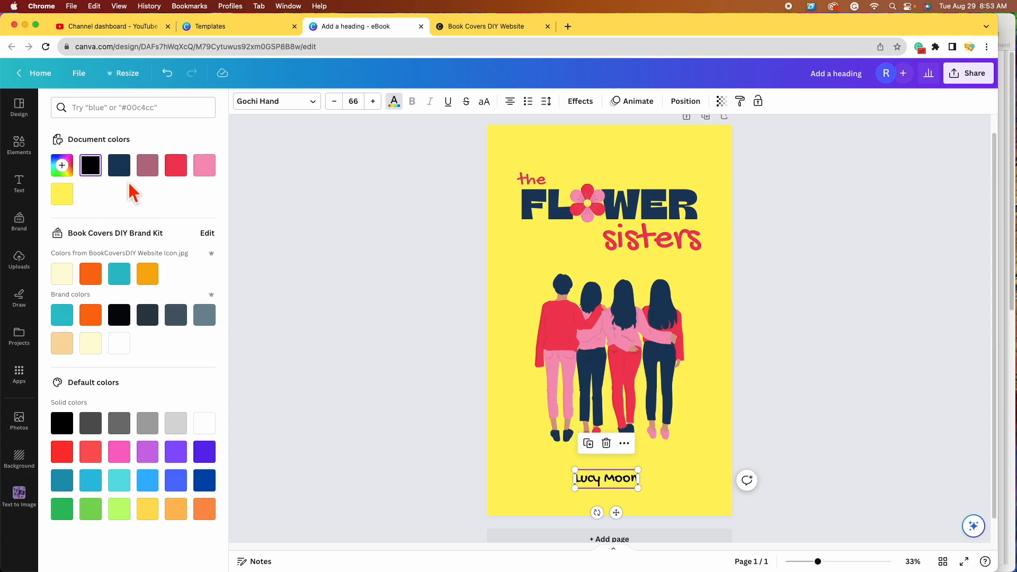
Step: Make the author's name red, enlarge it to about 77.8 and centre it
{"action": "left_click", "coordinate": [180, 171]}
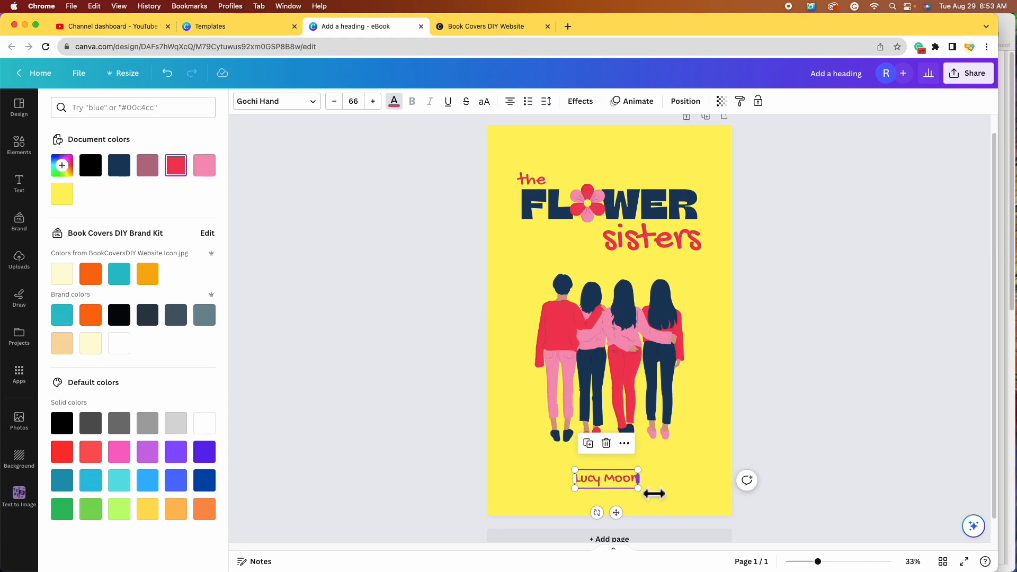
{"action": "left_click_drag", "start_coordinate": [639, 470], "coordinate": [650, 467]}
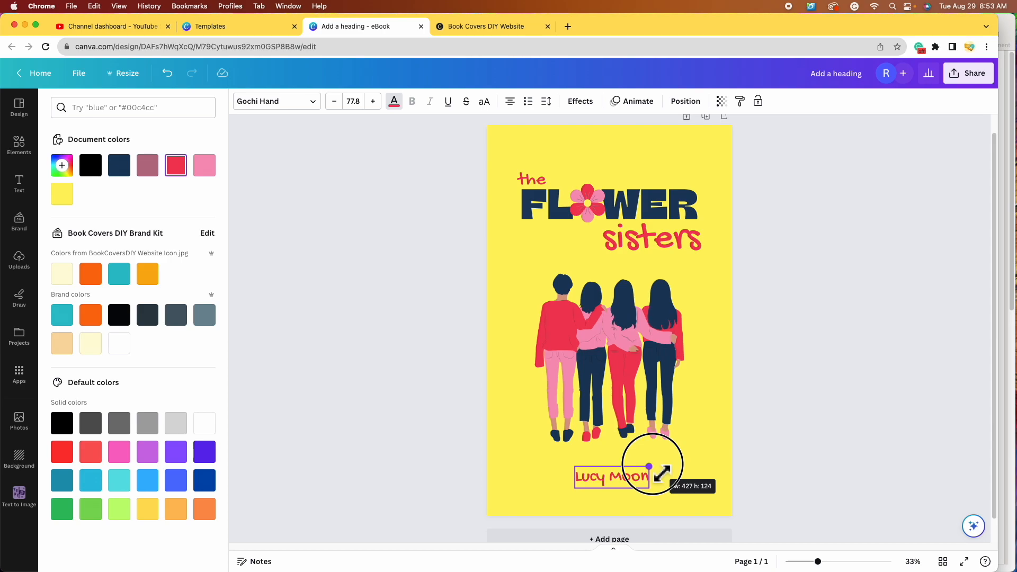
{"action": "left_click", "coordinate": [620, 481]}
{"action": "left_click_drag", "start_coordinate": [623, 483], "coordinate": [625, 488]}
Step: Enlarge and centre the four-women illustration, then recentre the title group
{"action": "left_click", "coordinate": [630, 396]}
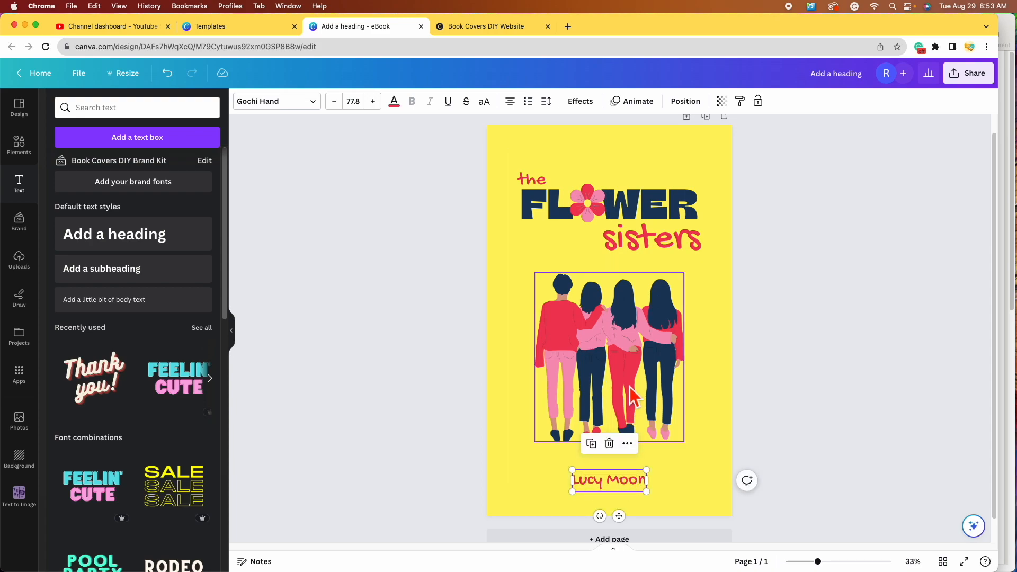
{"action": "left_click_drag", "start_coordinate": [630, 389], "coordinate": [637, 398]}
{"action": "left_click_drag", "start_coordinate": [684, 282], "coordinate": [712, 281]}
{"action": "left_click_drag", "start_coordinate": [648, 348], "coordinate": [642, 351]}
{"action": "mouse_move", "coordinate": [645, 208]}
{"action": "left_mouse_down"}
{"action": "mouse_move", "coordinate": [651, 214]}
{"action": "mouse_move", "coordinate": [647, 197]}
{"action": "left_mouse_up"}
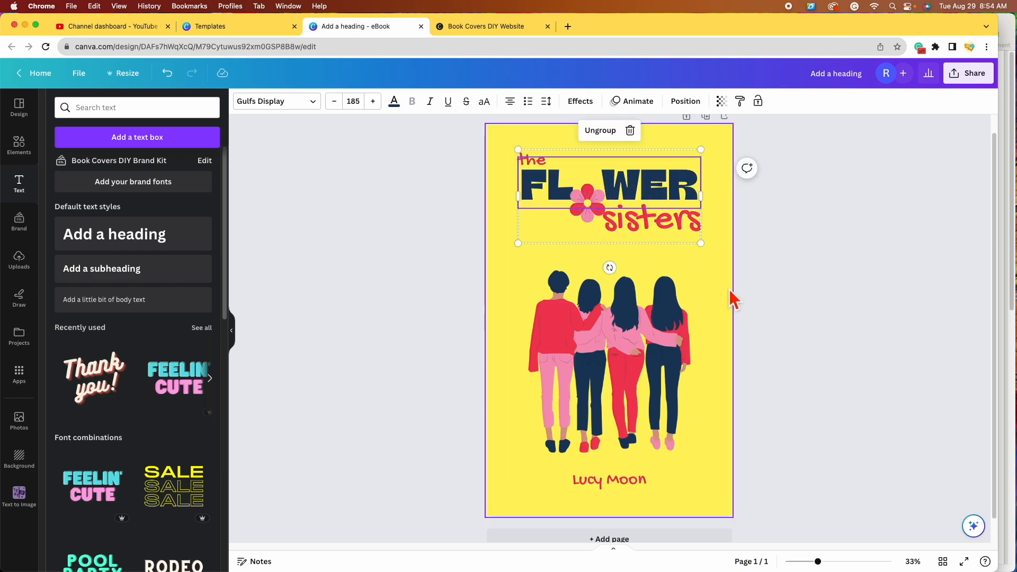
Step: Group the pink flower with the FLOWER sisters title and position the group above the illustration
{"action": "left_click", "coordinate": [736, 358]}
{"action": "left_click", "coordinate": [661, 187]}
{"action": "left_click_drag", "start_coordinate": [660, 187], "coordinate": [663, 206]}
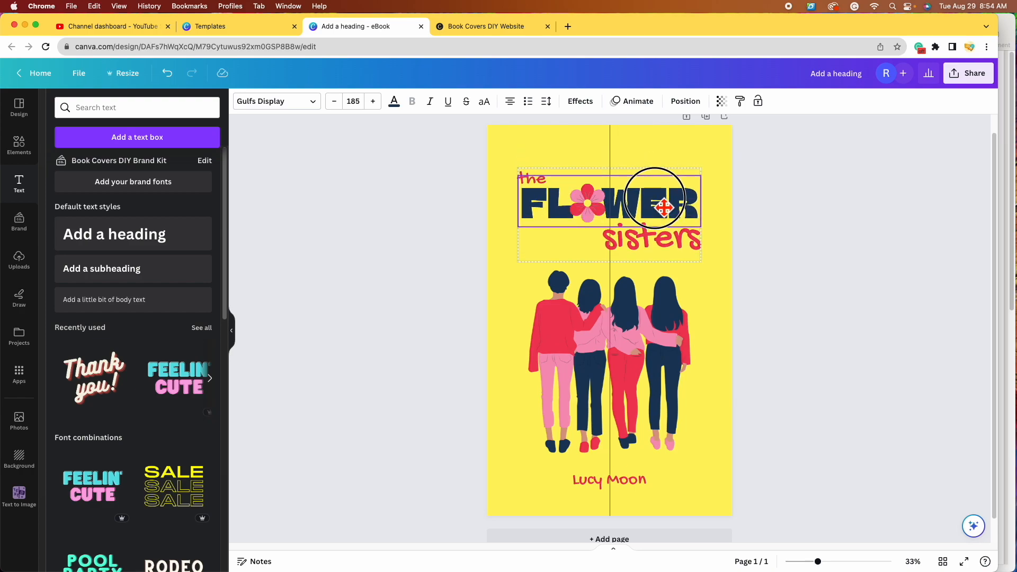
{"action": "left_click_drag", "start_coordinate": [663, 206], "coordinate": [664, 206]}
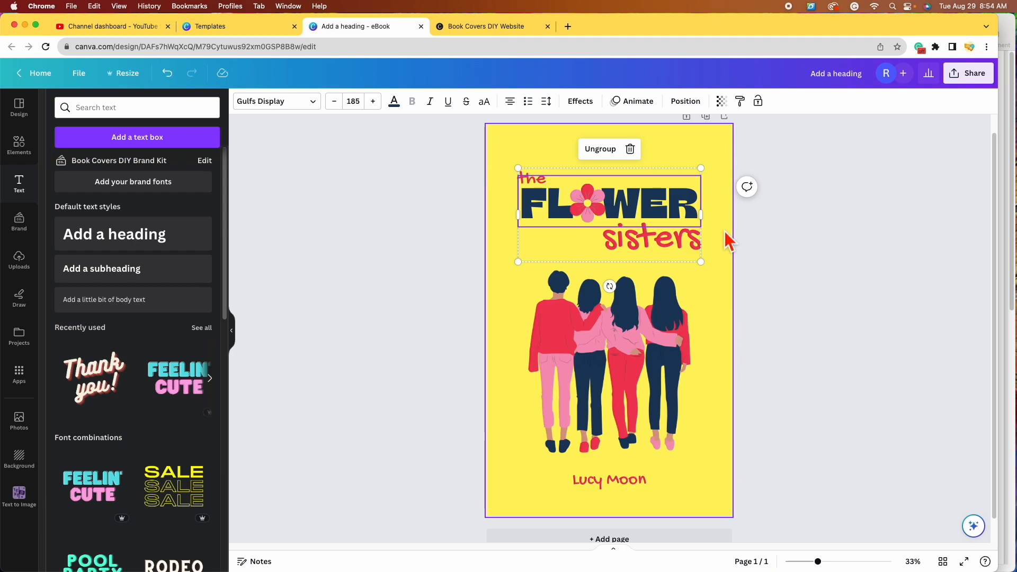
{"action": "left_click", "coordinate": [598, 208], "text": "shift"}
{"action": "left_click", "coordinate": [594, 150]}
{"action": "mouse_move", "coordinate": [659, 207]}
{"action": "left_mouse_down"}
{"action": "mouse_move", "coordinate": [679, 214]}
{"action": "mouse_move", "coordinate": [659, 210]}
{"action": "mouse_move", "coordinate": [660, 201]}
{"action": "left_mouse_up"}
{"action": "left_click", "coordinate": [893, 342]}
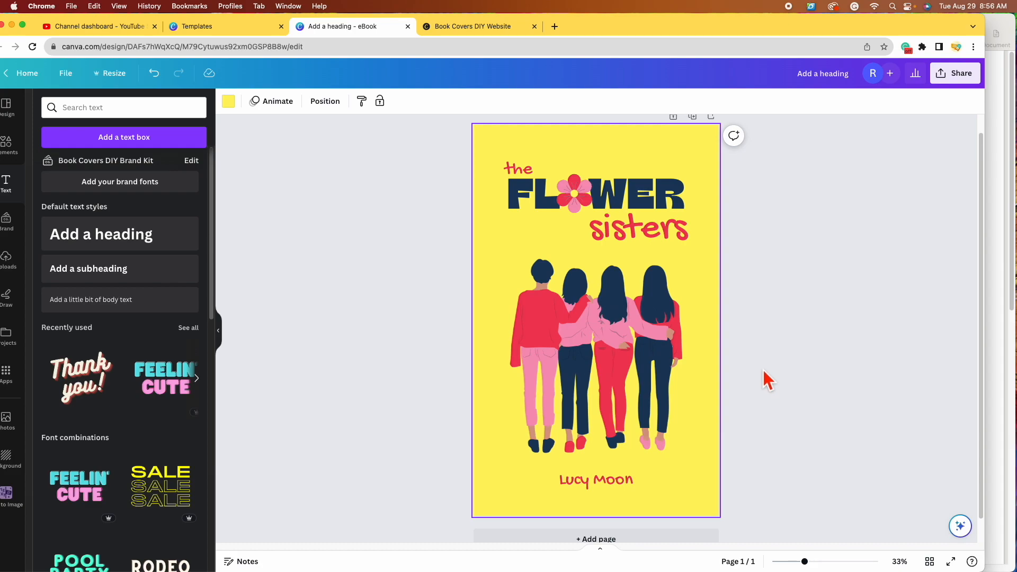
{"action": "scroll", "coordinate": [768, 381], "scroll_direction": "up", "scroll_amount": 1}
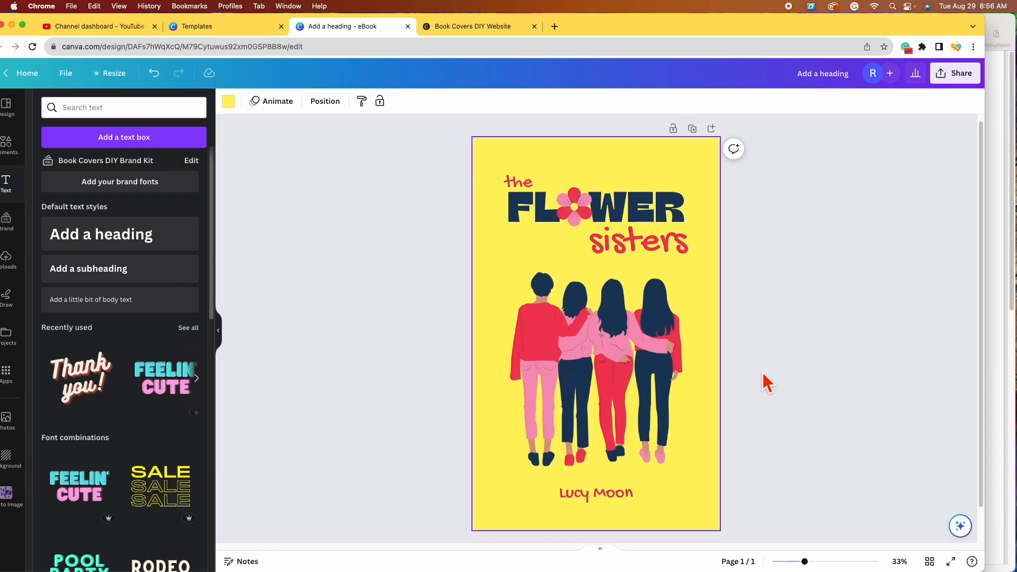
Step: Add a blank second page, then delete it again
{"action": "scroll", "coordinate": [768, 382], "scroll_direction": "down", "scroll_amount": 2}
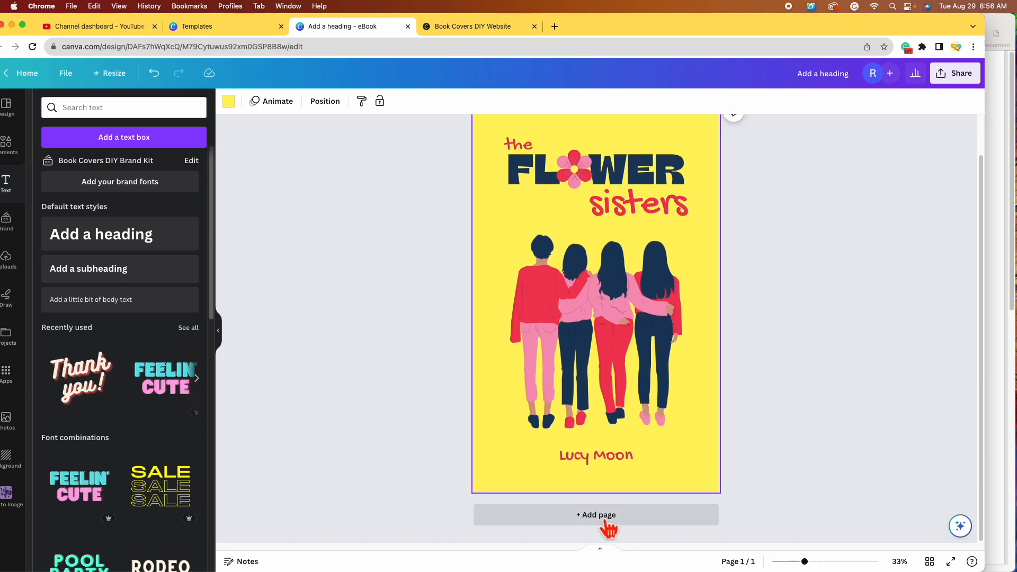
{"action": "left_click", "coordinate": [639, 523]}
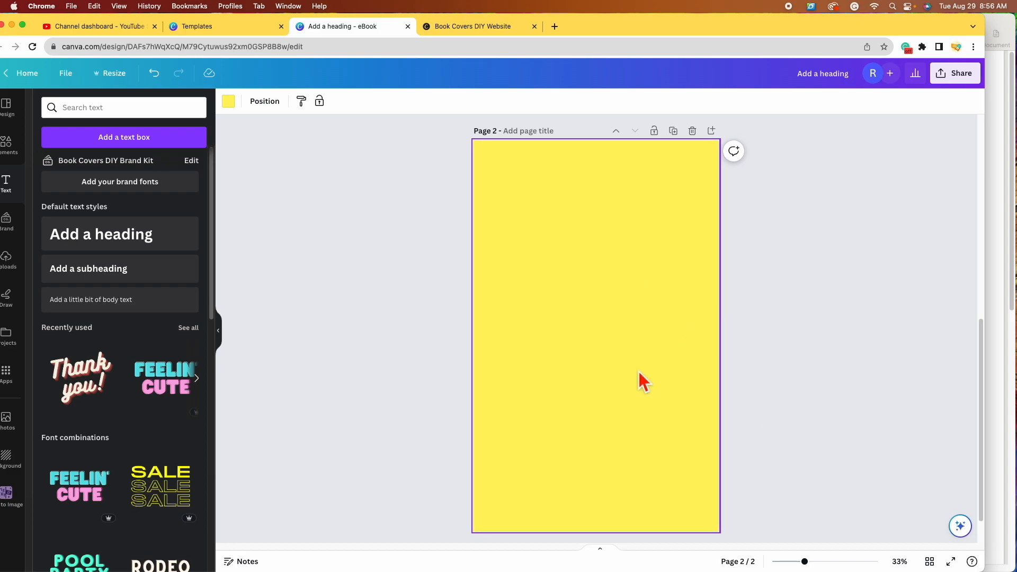
{"action": "scroll", "coordinate": [638, 374], "scroll_direction": "up", "scroll_amount": 3}
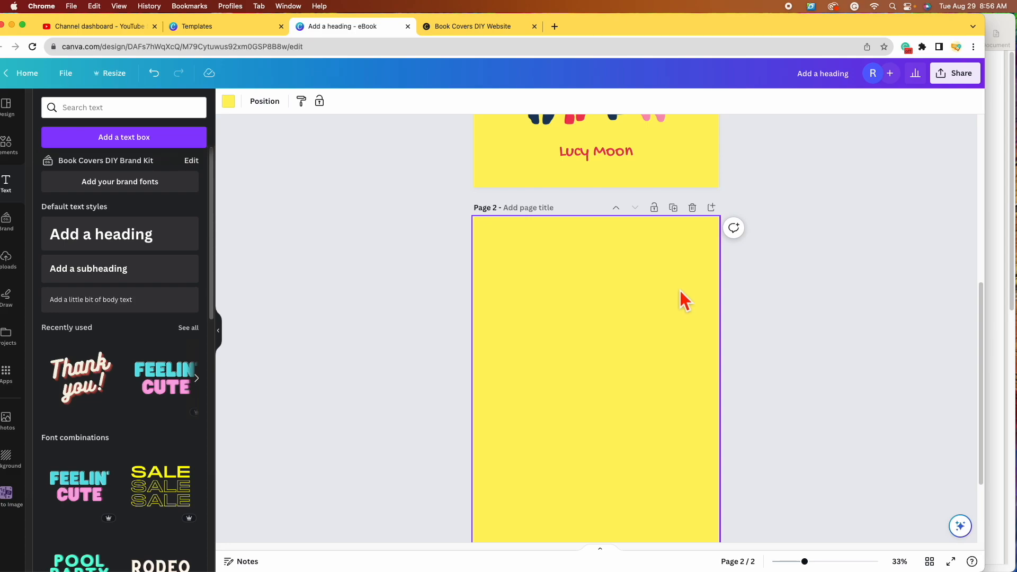
{"action": "left_click", "coordinate": [692, 208]}
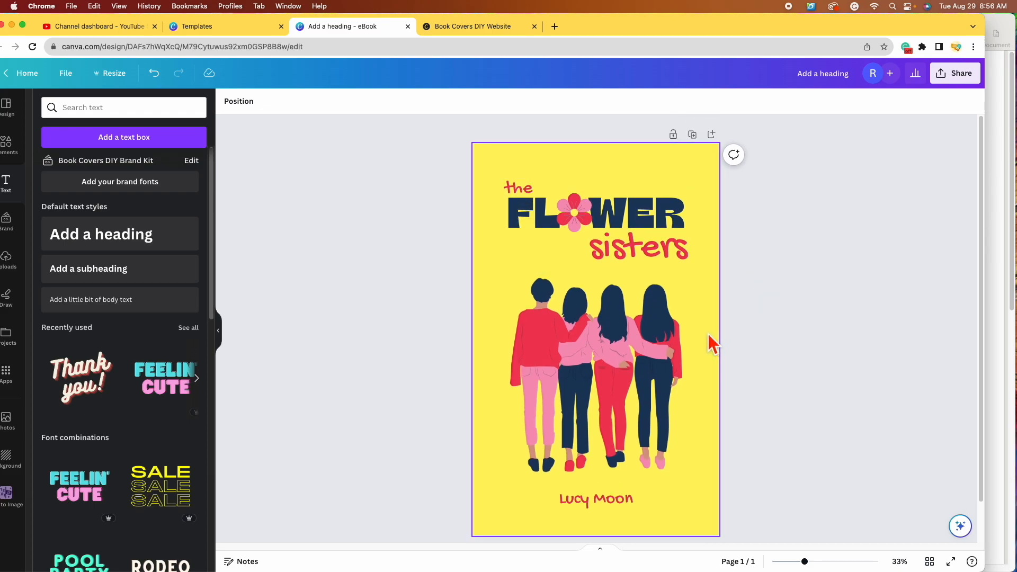
Step: Duplicate the cover page and scroll down to view the copy on page 2
{"action": "left_click", "coordinate": [692, 134]}
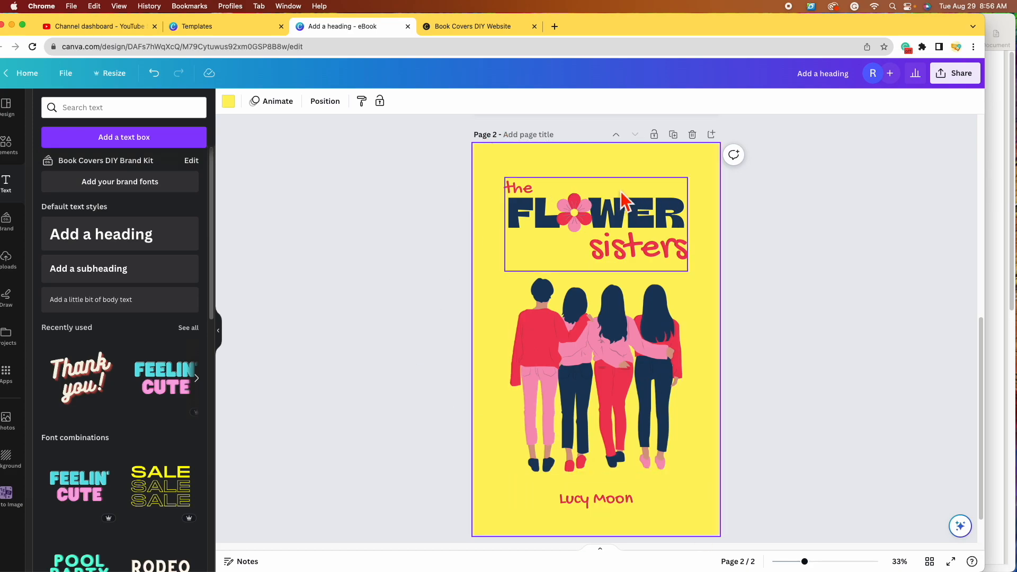
{"action": "scroll", "coordinate": [703, 360], "scroll_direction": "up", "scroll_amount": 8}
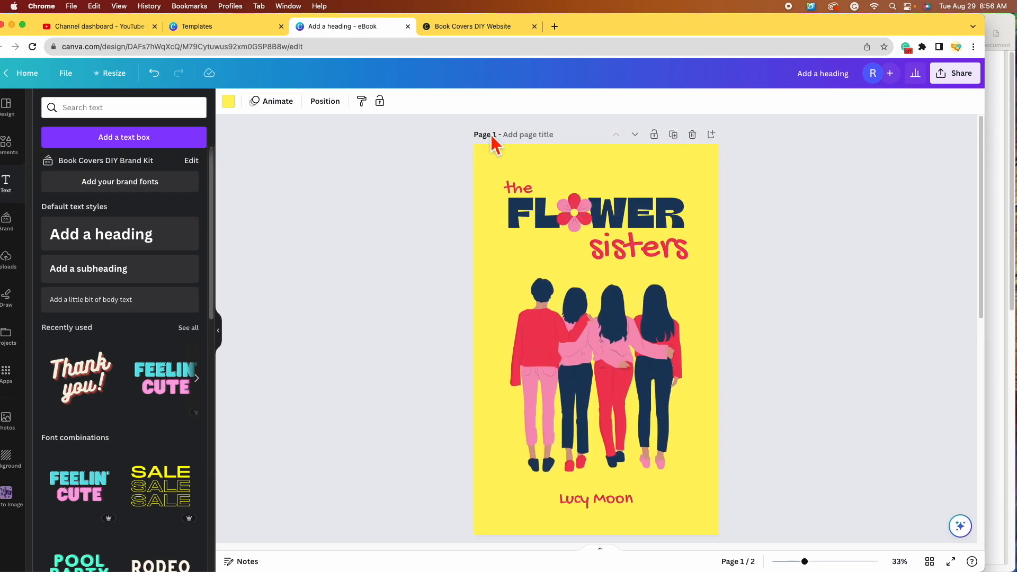
{"action": "scroll", "coordinate": [790, 404], "scroll_direction": "down", "scroll_amount": 10}
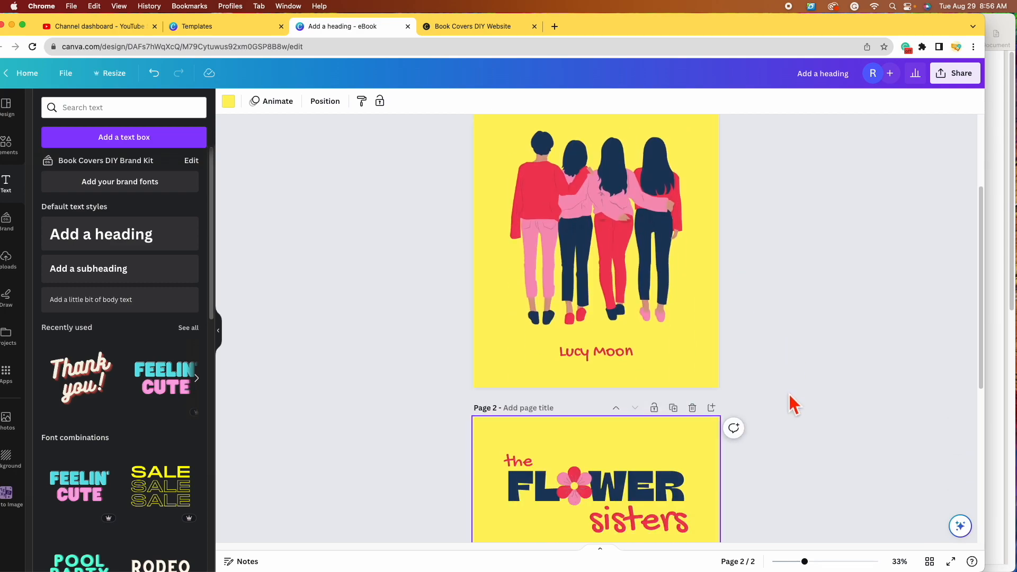
{"action": "scroll", "coordinate": [792, 403], "scroll_direction": "up", "scroll_amount": 2}
{"action": "scroll", "coordinate": [793, 404], "scroll_direction": "down", "scroll_amount": 2}
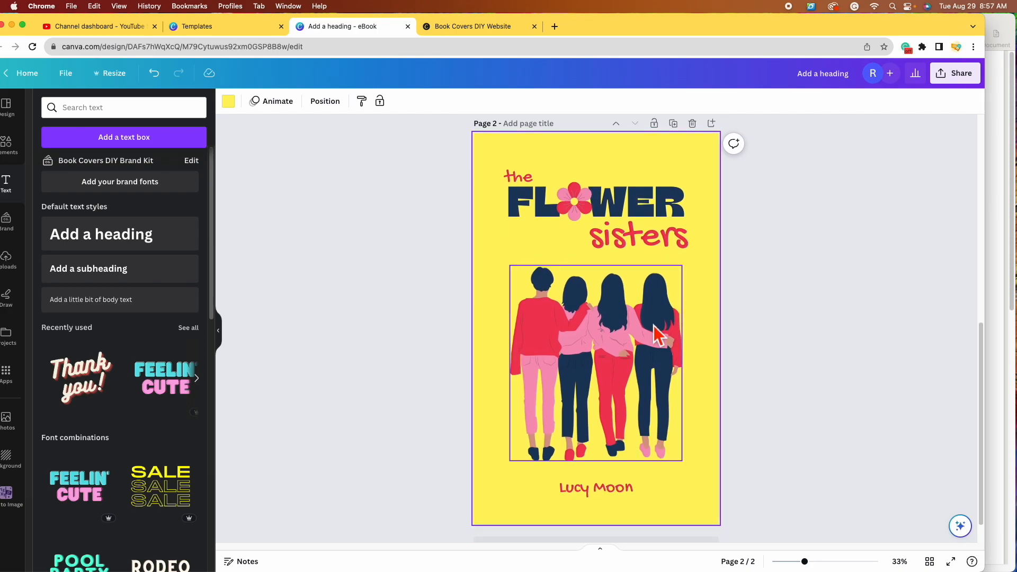
{"action": "scroll", "coordinate": [662, 336], "scroll_direction": "up", "scroll_amount": 5}
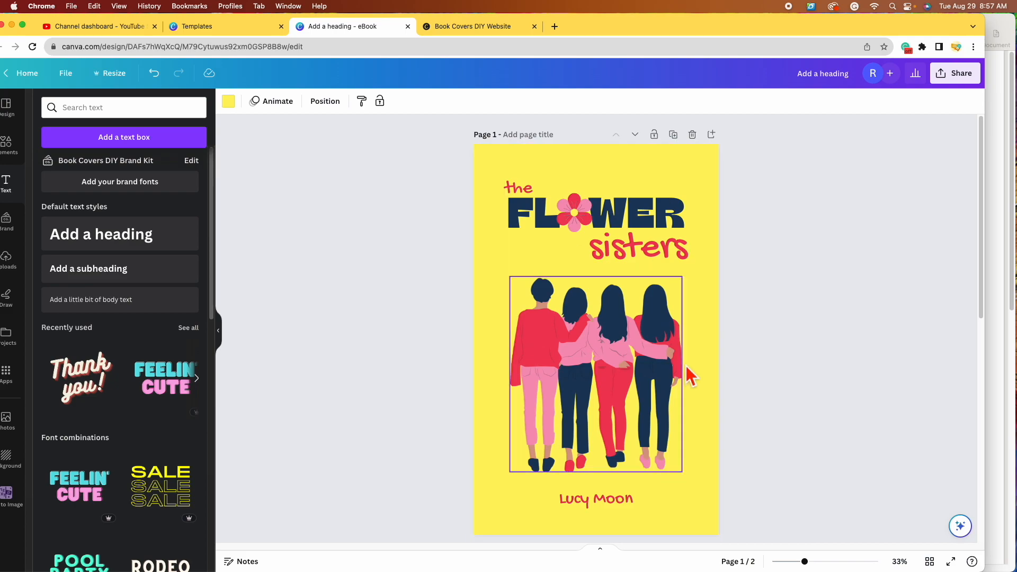
{"action": "scroll", "coordinate": [711, 418], "scroll_direction": "down", "scroll_amount": 5}
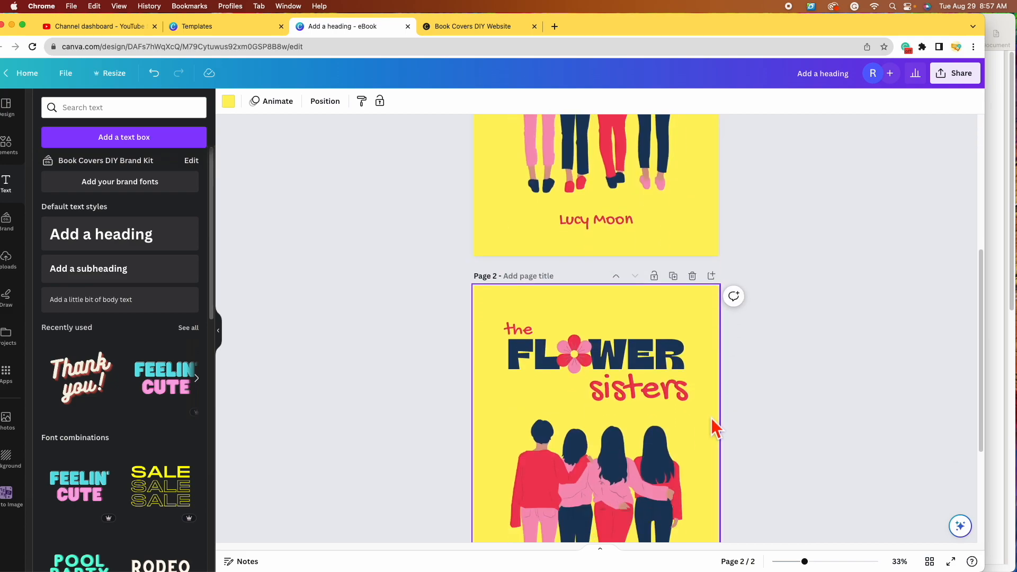
{"action": "scroll", "coordinate": [711, 418], "scroll_direction": "down", "scroll_amount": 3}
{"action": "scroll", "coordinate": [711, 418], "scroll_direction": "down", "scroll_amount": 2}
{"action": "scroll", "coordinate": [711, 417], "scroll_direction": "down", "scroll_amount": 2}
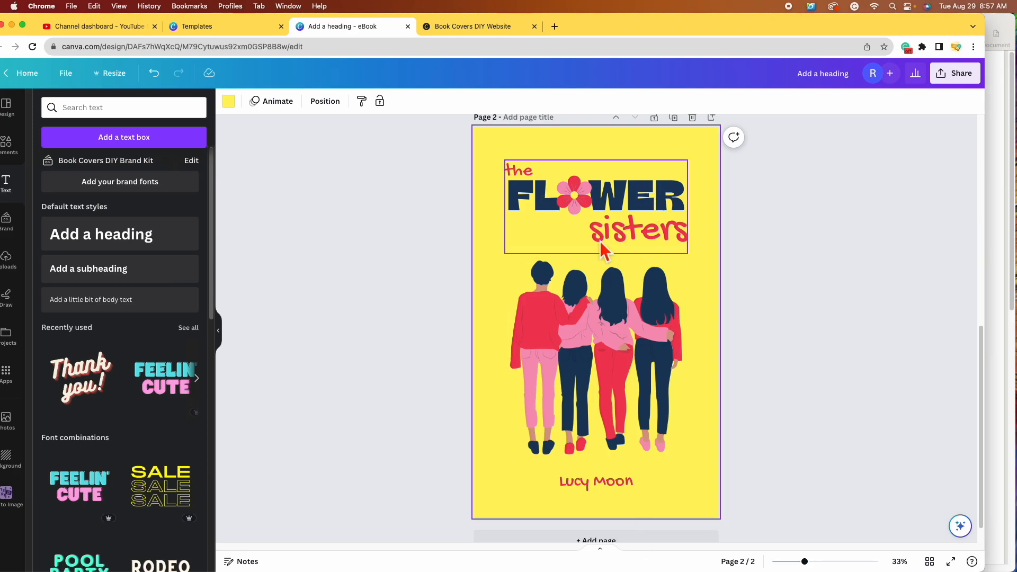
Step: Move the title group to the bottom of page 2 and enlarge it, shifting the illustration up
{"action": "left_click", "coordinate": [641, 192]}
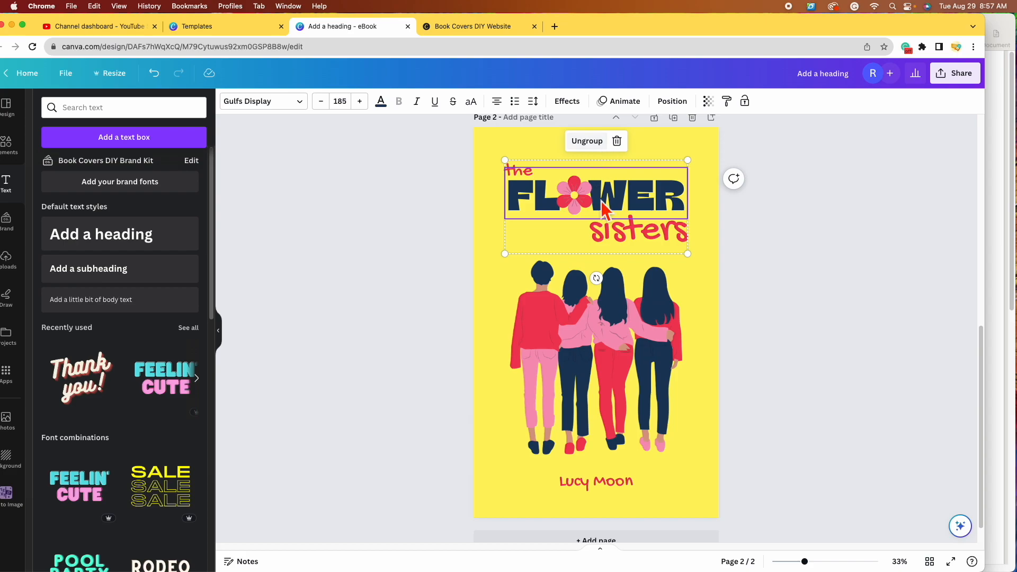
{"action": "left_click_drag", "start_coordinate": [644, 242], "coordinate": [641, 442]}
{"action": "left_click_drag", "start_coordinate": [609, 312], "coordinate": [629, 228]}
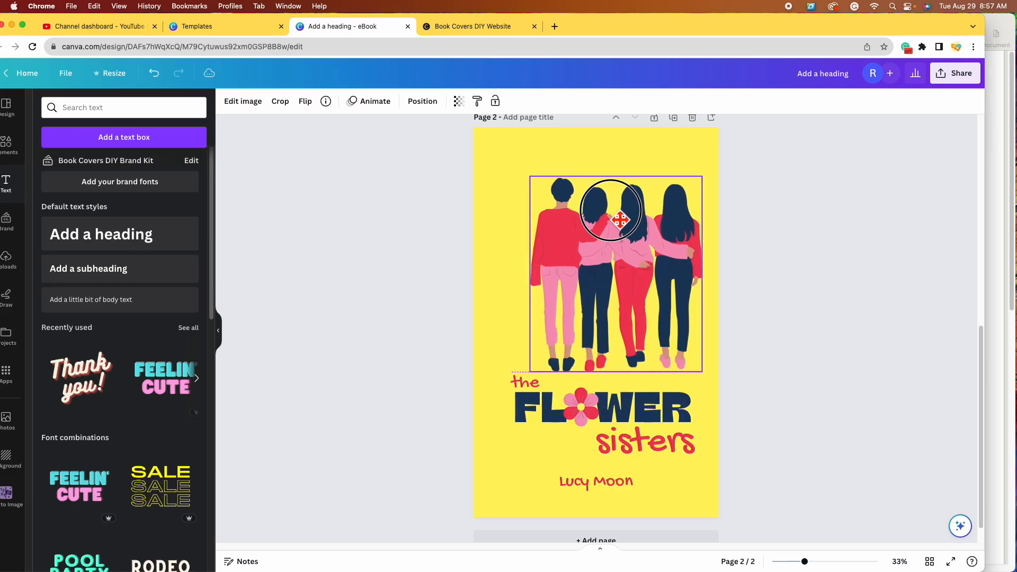
{"action": "left_click_drag", "start_coordinate": [614, 485], "coordinate": [511, 282]}
{"action": "left_click_drag", "start_coordinate": [650, 426], "coordinate": [649, 459]}
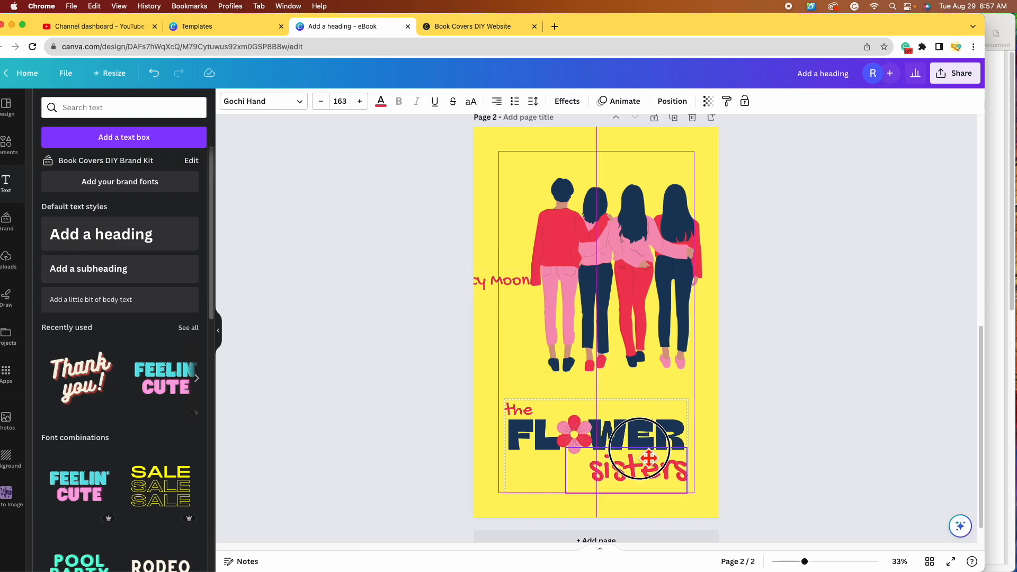
{"action": "left_click_drag", "start_coordinate": [649, 459], "coordinate": [645, 450]}
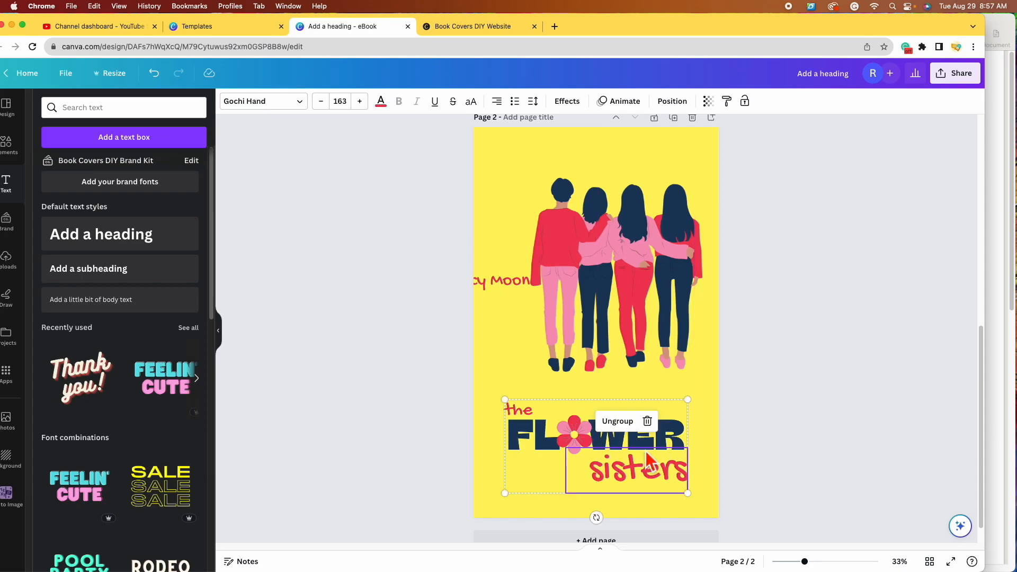
{"action": "left_click_drag", "start_coordinate": [690, 399], "coordinate": [696, 397]}
{"action": "left_click_drag", "start_coordinate": [603, 425], "coordinate": [601, 420]}
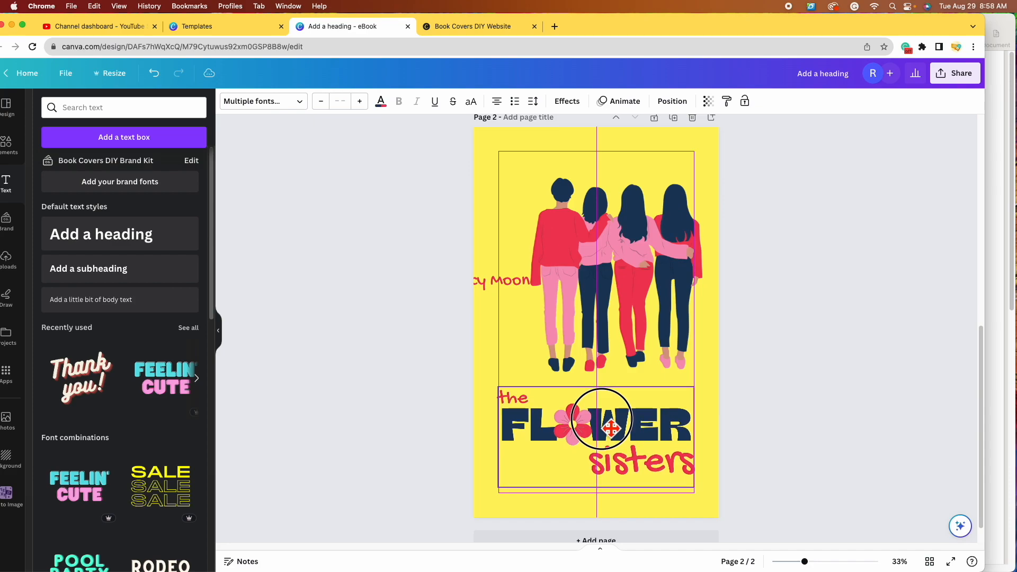
Step: Shrink the illustration and place the author's name near the top of the page
{"action": "left_click", "coordinate": [640, 306]}
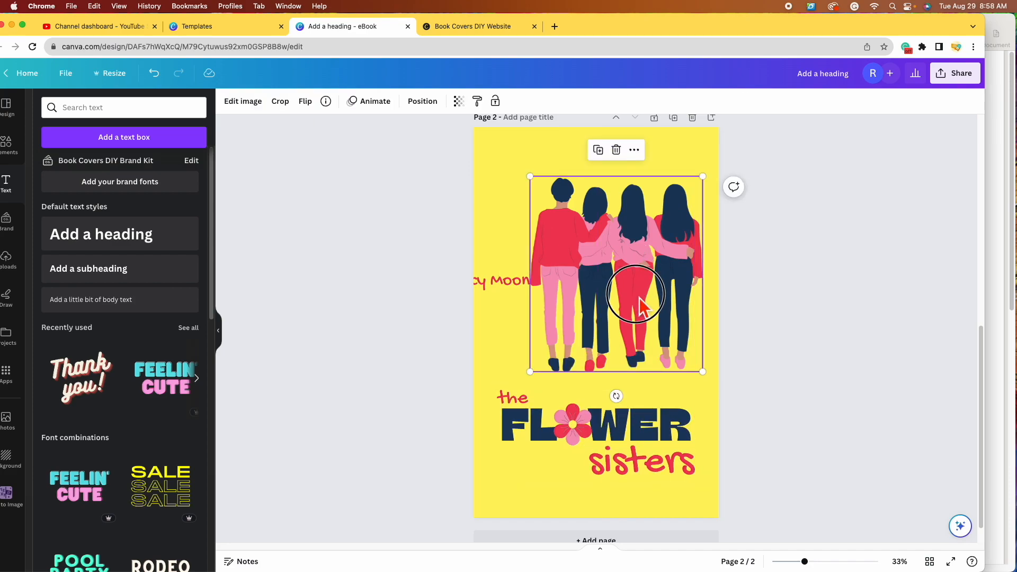
{"action": "left_click_drag", "start_coordinate": [530, 176], "coordinate": [565, 217]}
{"action": "left_click_drag", "start_coordinate": [520, 283], "coordinate": [547, 168]}
{"action": "left_click_drag", "start_coordinate": [668, 324], "coordinate": [655, 343]}
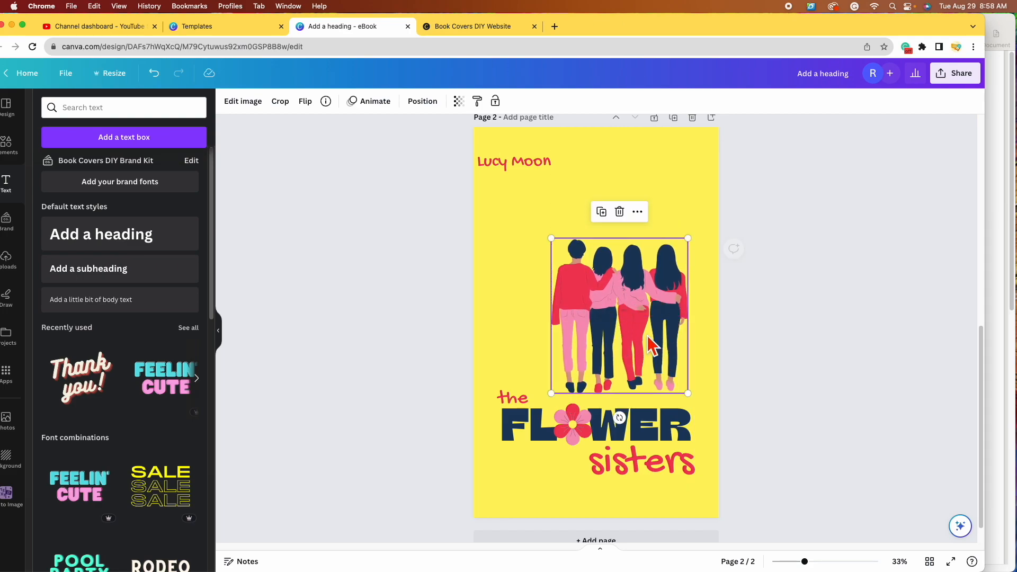
{"action": "left_click_drag", "start_coordinate": [526, 168], "coordinate": [548, 168]}
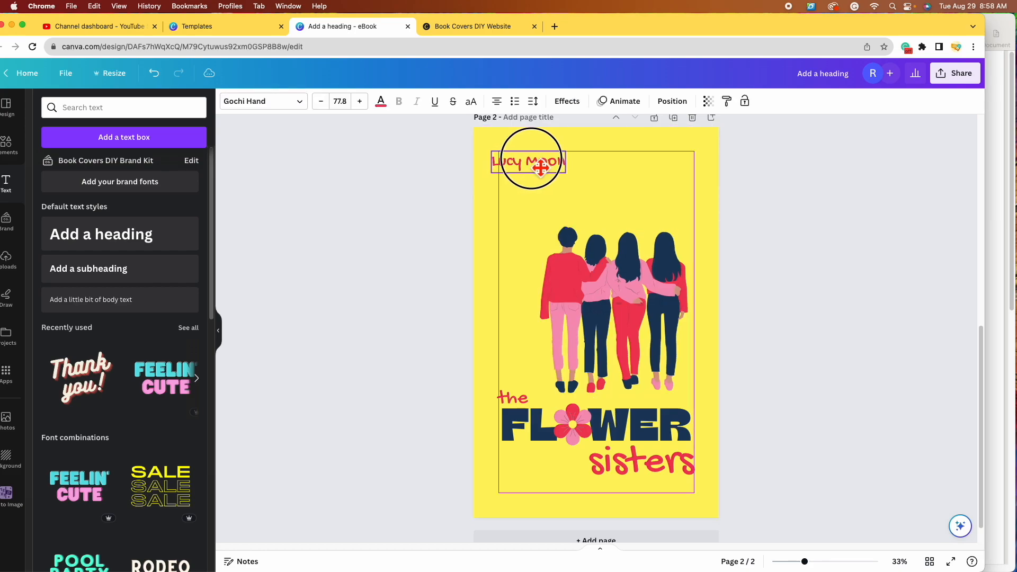
{"action": "left_click", "coordinate": [490, 287]}
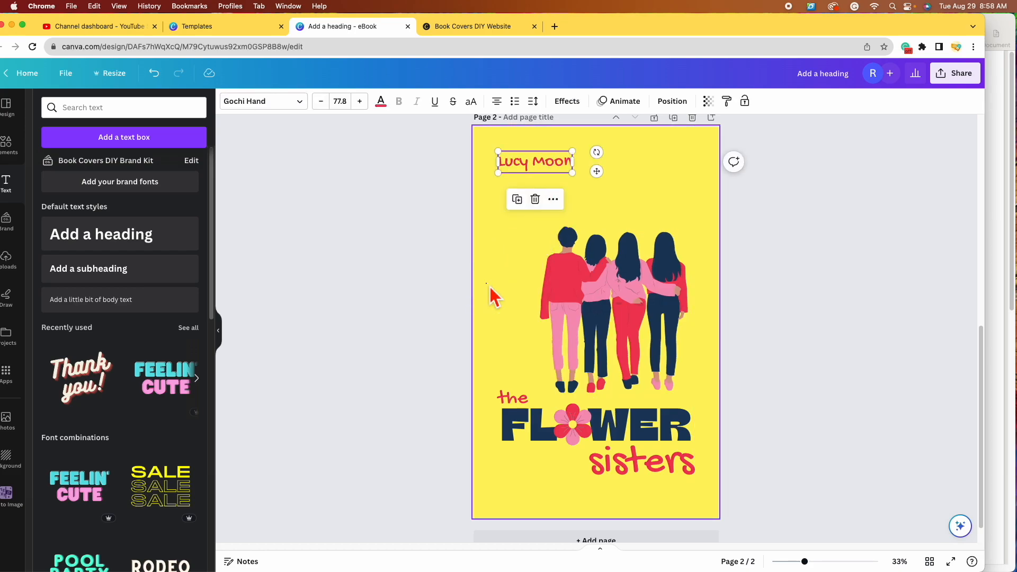
Step: Move the author's name to the top-left margin of page 2
{"action": "scroll", "coordinate": [530, 249], "scroll_direction": "up", "scroll_amount": 1}
{"action": "left_click_drag", "start_coordinate": [552, 185], "coordinate": [683, 195]}
{"action": "left_click", "coordinate": [714, 269]}
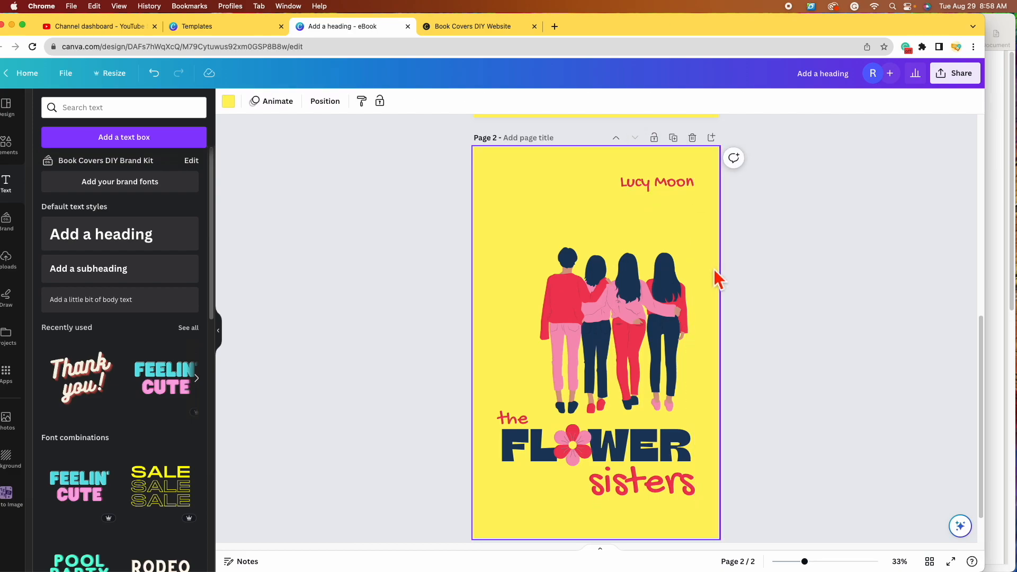
{"action": "left_click", "coordinate": [657, 183]}
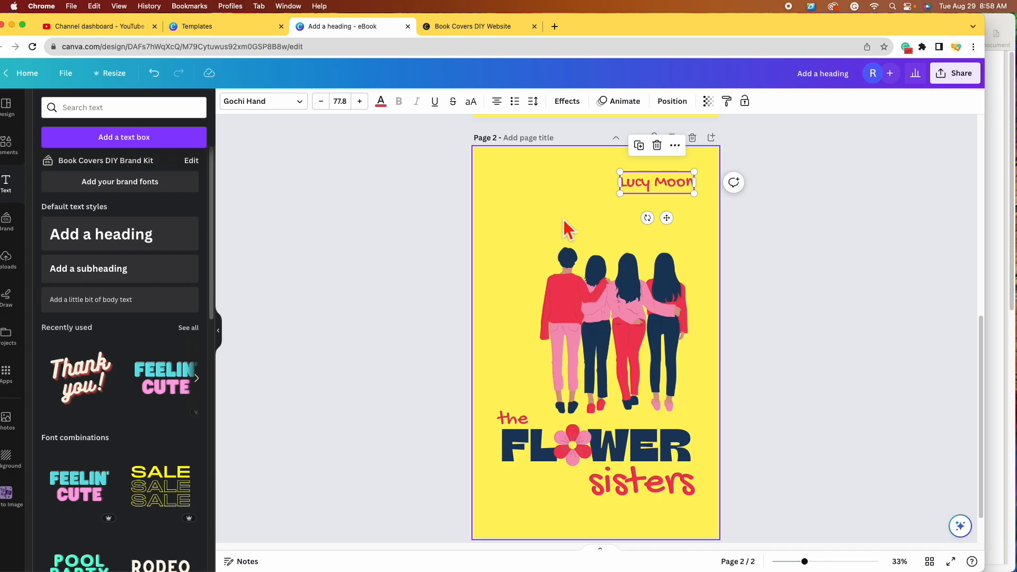
{"action": "left_click", "coordinate": [516, 221]}
{"action": "left_click_drag", "start_coordinate": [680, 182], "coordinate": [555, 185]}
{"action": "left_click", "coordinate": [498, 291]}
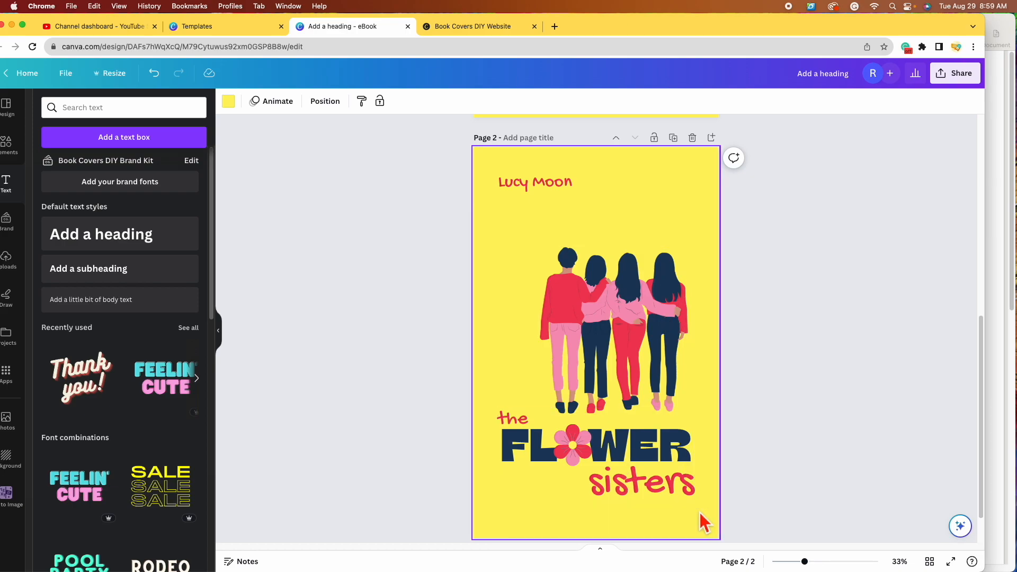
Step: Align the illustration with the right margin and lower the author's name slightly
{"action": "left_click_drag", "start_coordinate": [661, 328], "coordinate": [667, 327]}
{"action": "left_click_drag", "start_coordinate": [553, 183], "coordinate": [556, 196]}
{"action": "left_click", "coordinate": [644, 490]}
{"action": "left_click", "coordinate": [642, 492]}
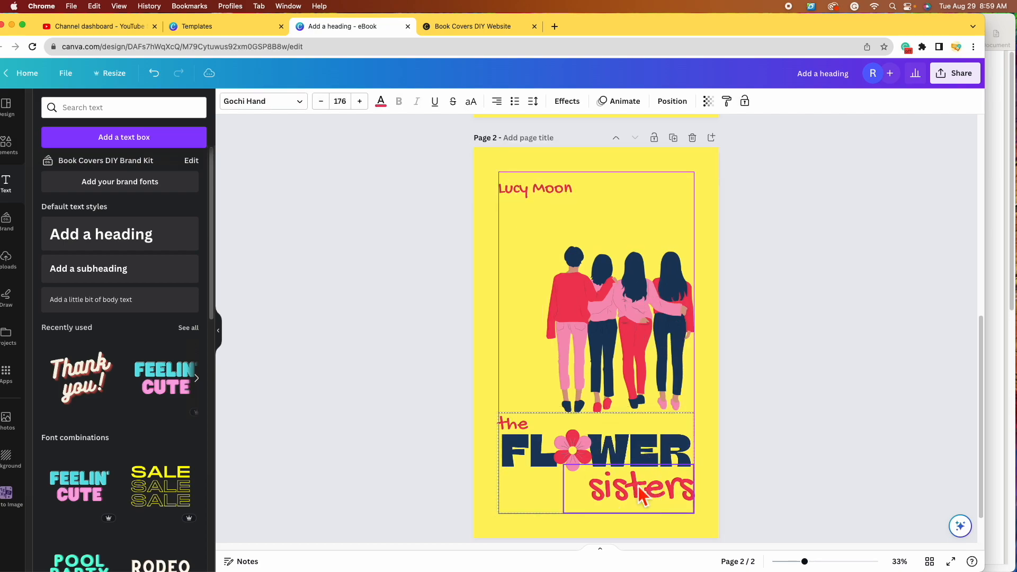
{"action": "left_click", "coordinate": [617, 324]}
{"action": "double_click", "coordinate": [713, 347]}
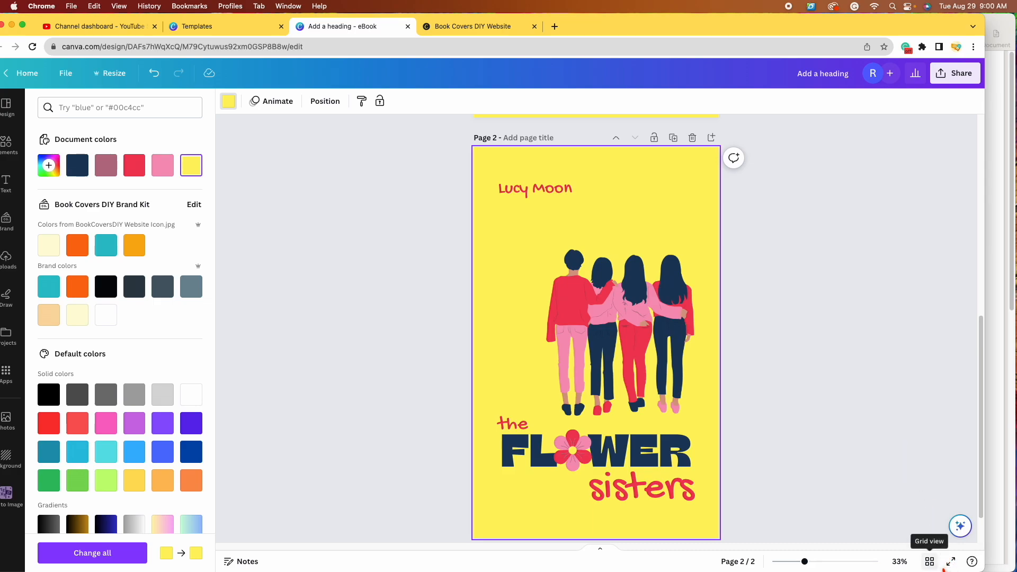
Step: Compare both pages in Grid view, return to page 1, and type the title 'The Flower Sisters Book Cover Designs'
{"action": "left_click", "coordinate": [930, 562]}
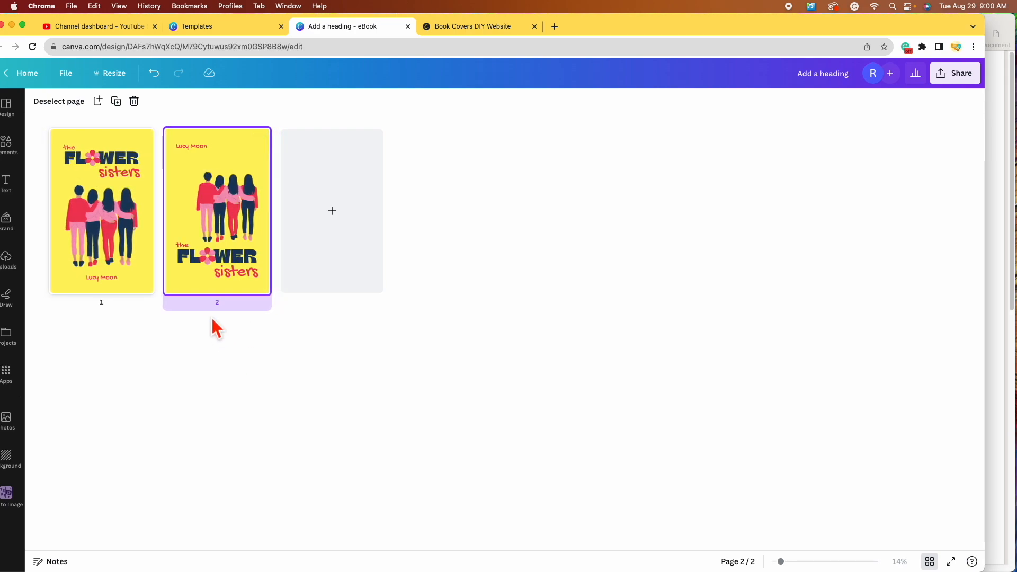
{"action": "left_click", "coordinate": [937, 566]}
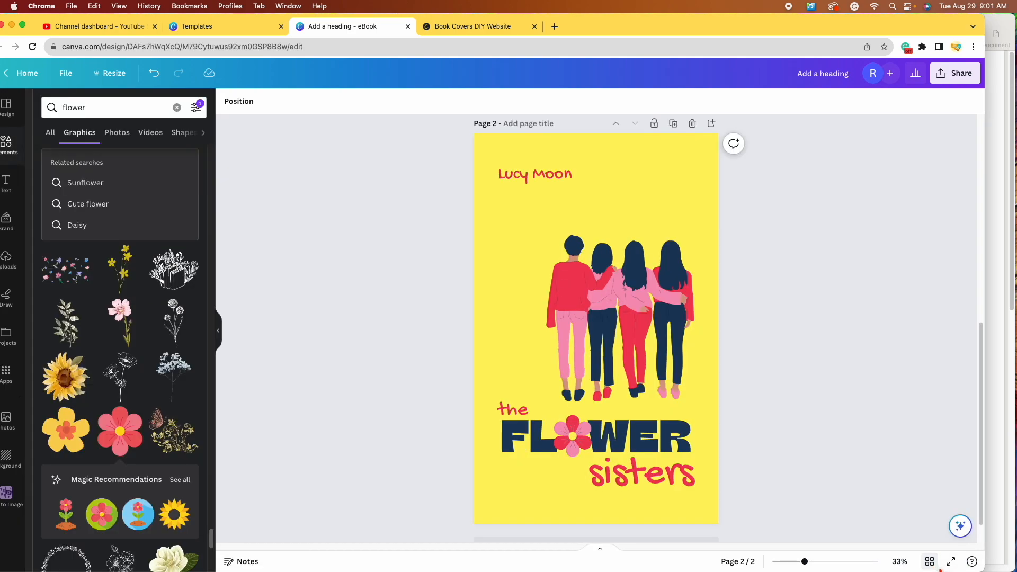
{"action": "scroll", "coordinate": [803, 307], "scroll_direction": "up", "scroll_amount": 6}
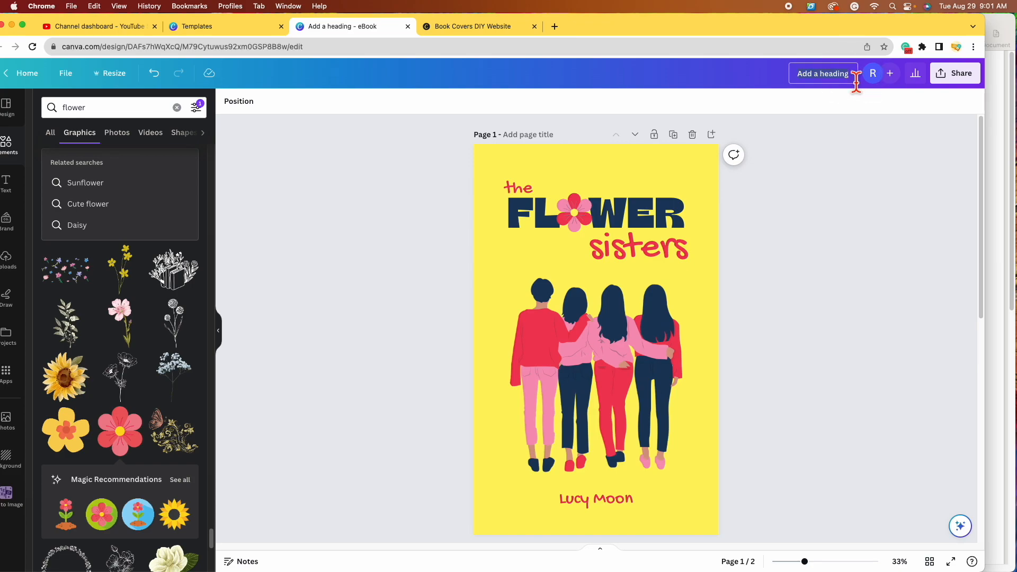
{"action": "type", "text": "The Flower Sisters Book Co"}
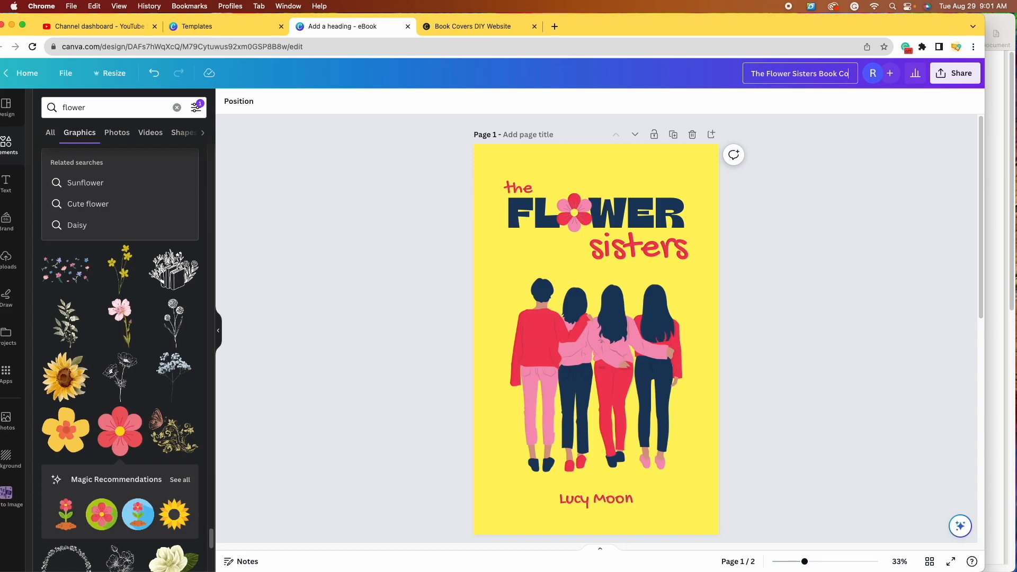
{"action": "type", "text": "ver Designs"}
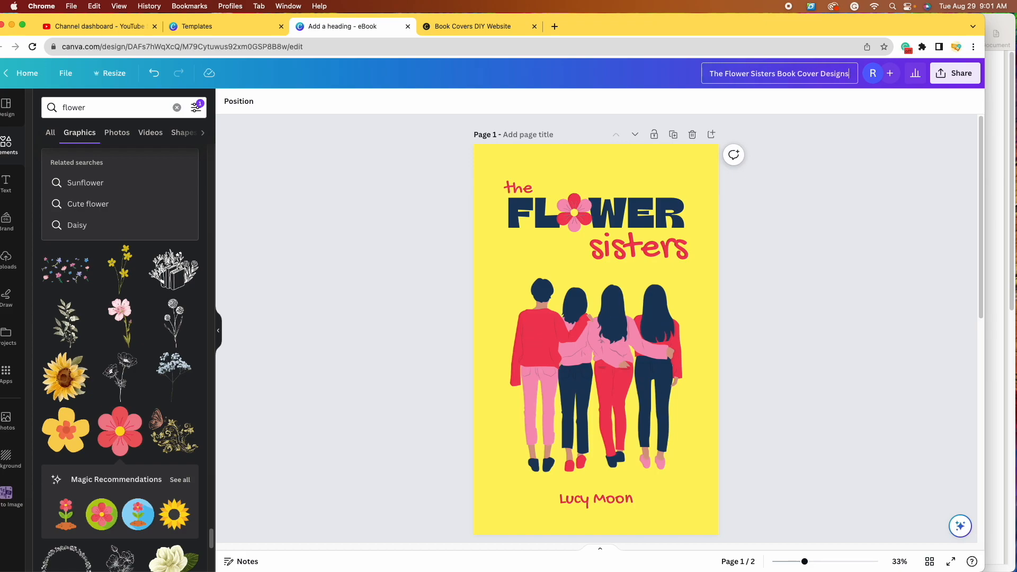
Step: Commit the design name 'The Flower Sisters Book Cover Designs' and bring up the Share options
{"action": "left_click", "coordinate": [905, 236]}
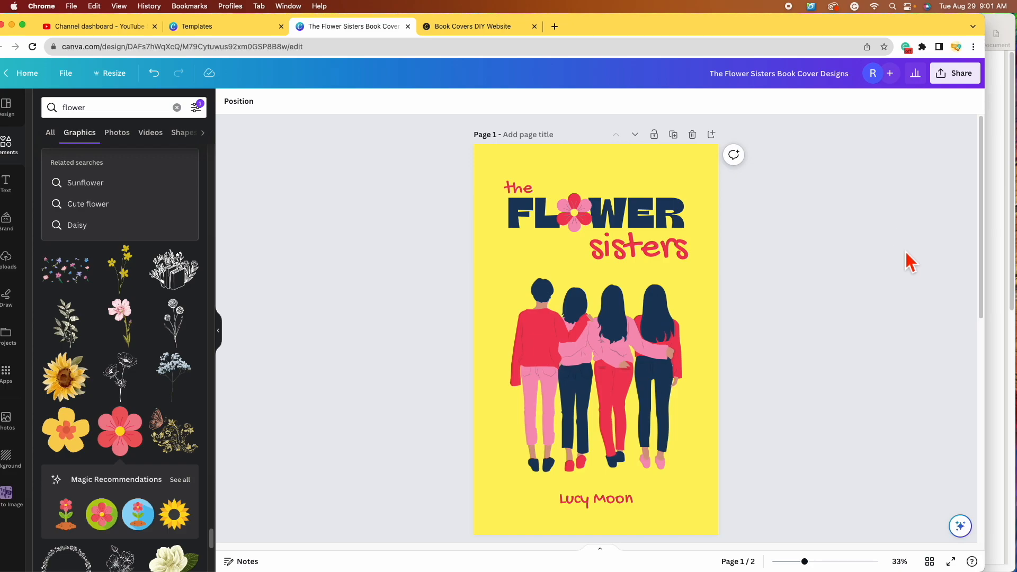
{"action": "left_click", "coordinate": [974, 83]}
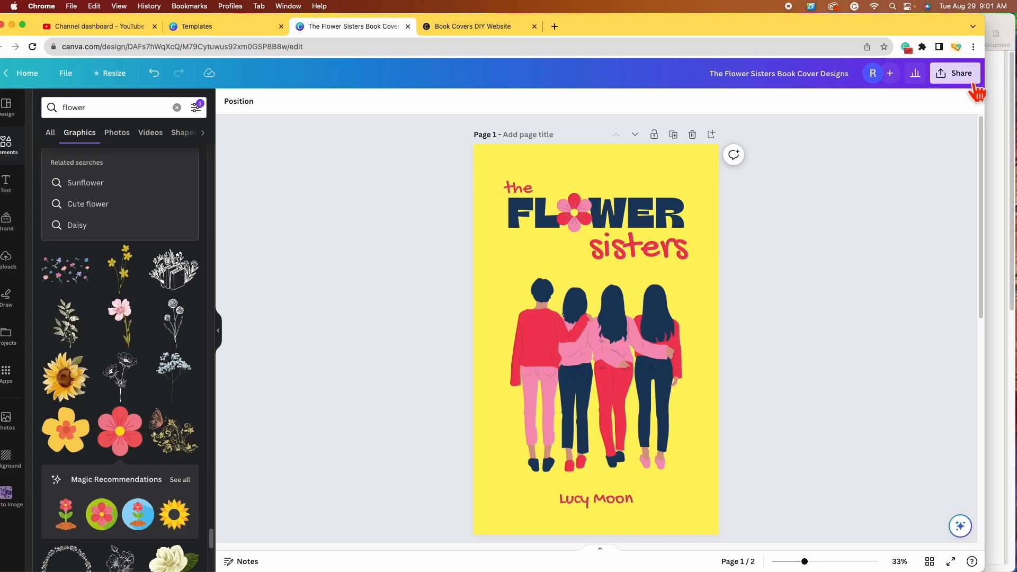